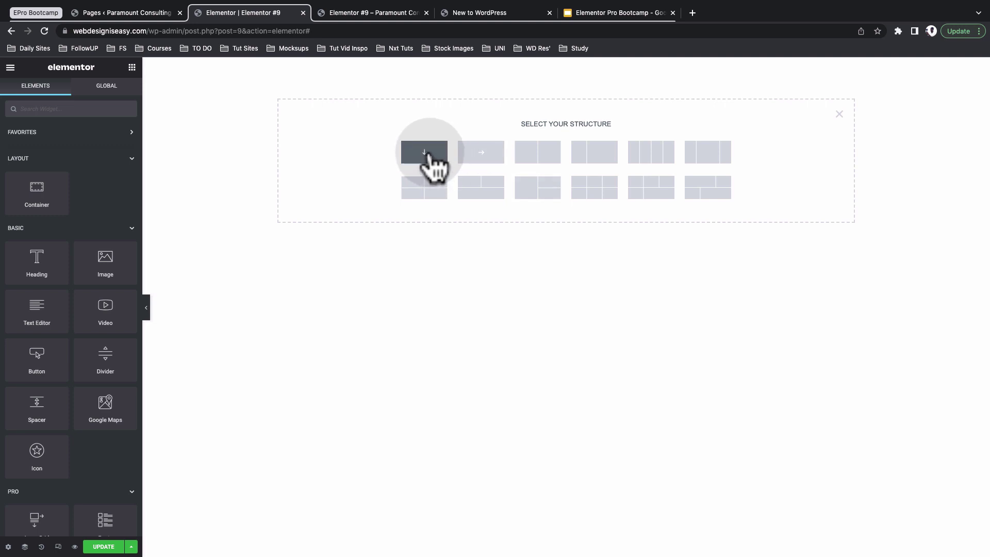
- Insert a single container with the vertical-direction structure on the empty page
click(429, 154)
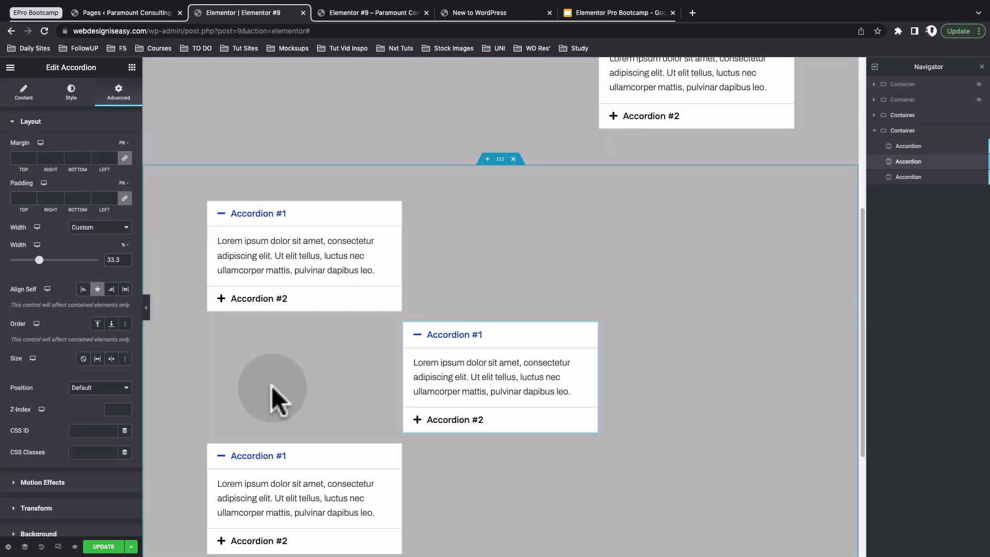
- Set Align Self to End for the third accordion in the lower container
scroll(272, 386, down, 2)
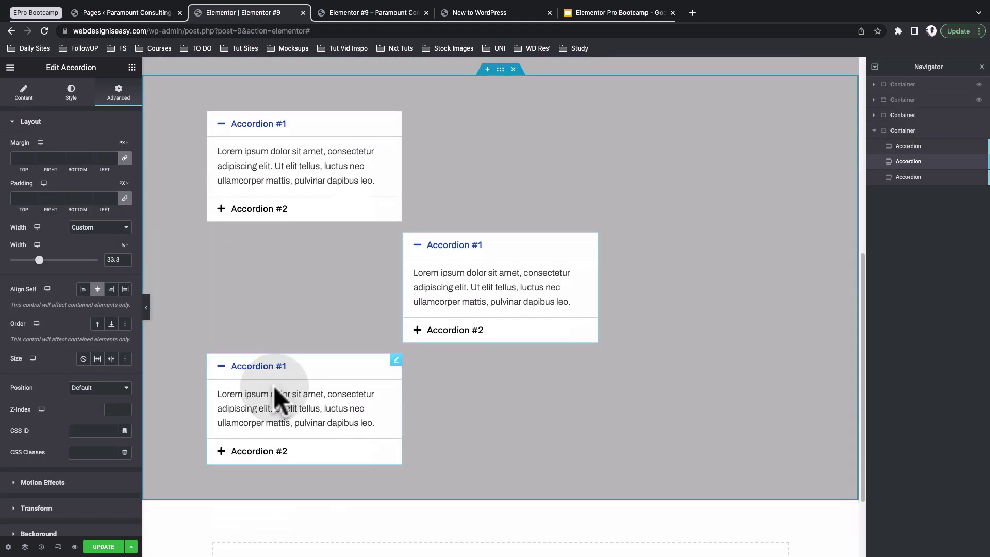
click(396, 357)
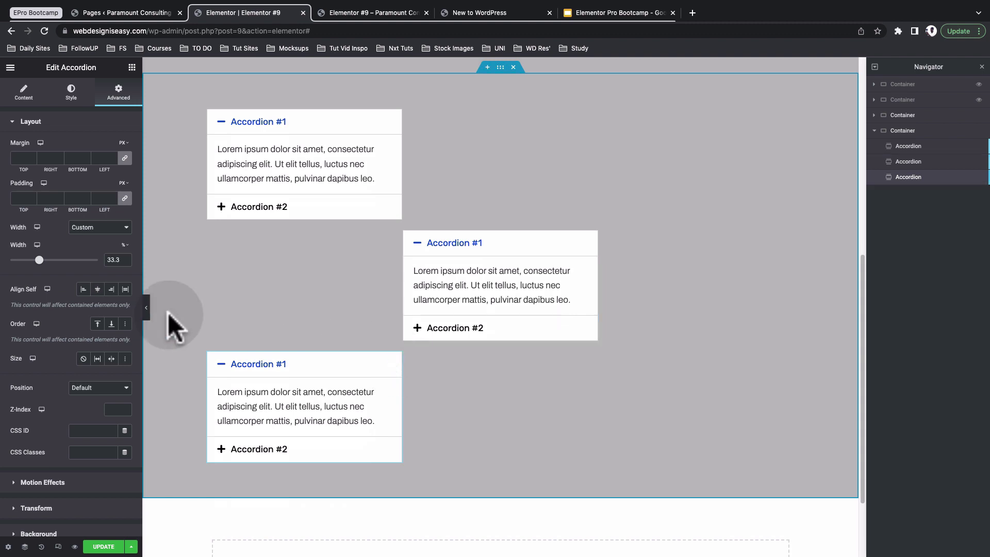
click(111, 289)
scroll(449, 323, up, 5)
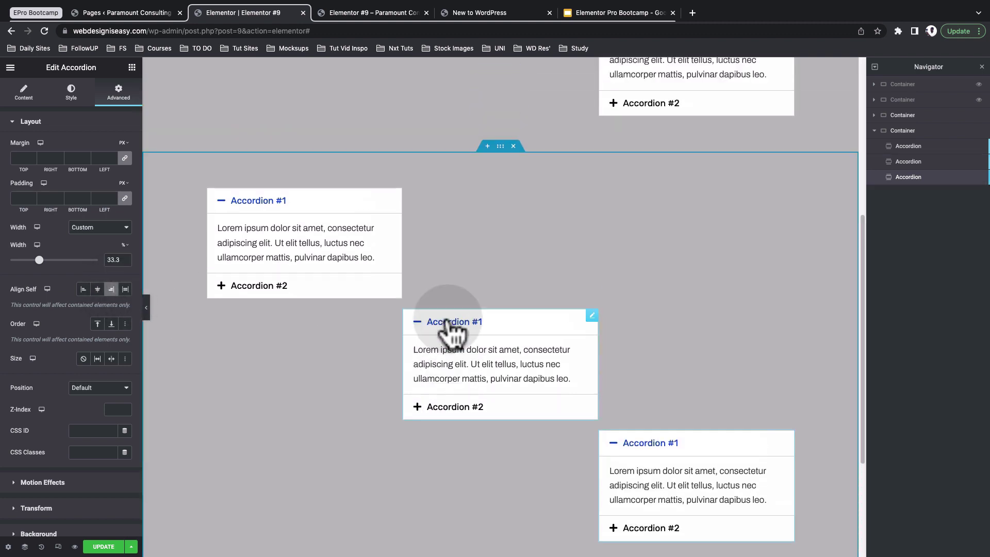
scroll(447, 317, up, 2)
scroll(446, 317, down, 4)
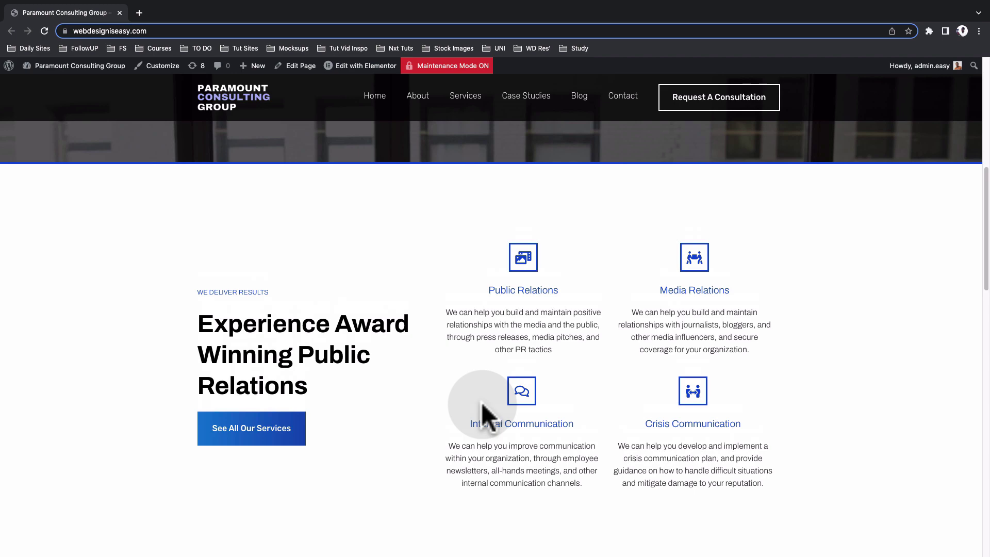
- Go from the site's home page to the WordPress dashboard and open the Experiments section of Elementor's settings
scroll(434, 392, up, 5)
scroll(434, 395, up, 2)
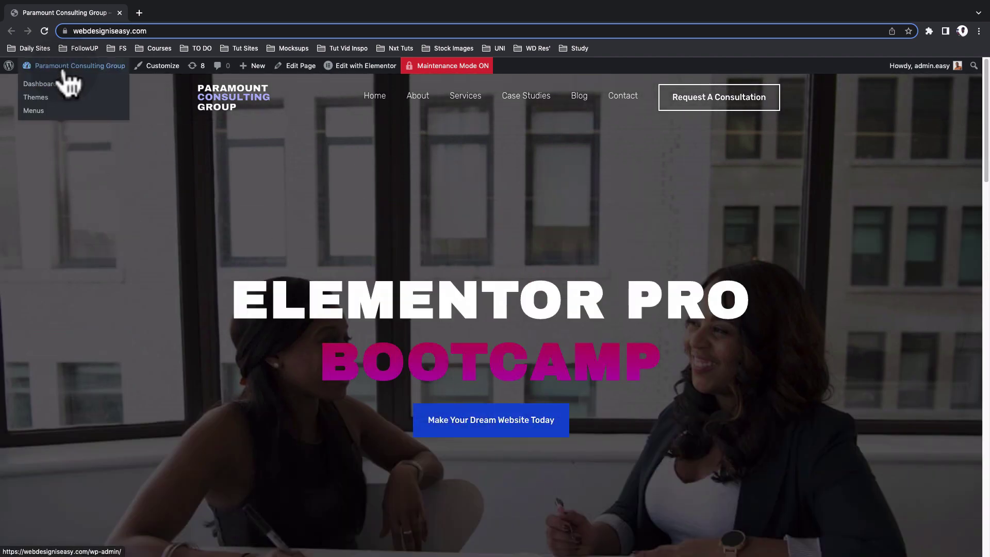
click(44, 87)
mouse_move(45, 247)
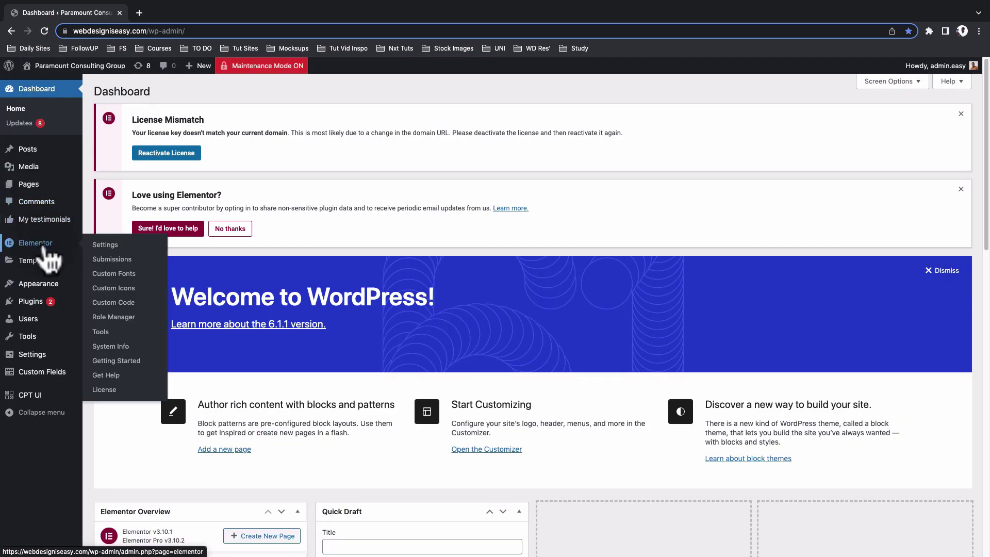
click(110, 245)
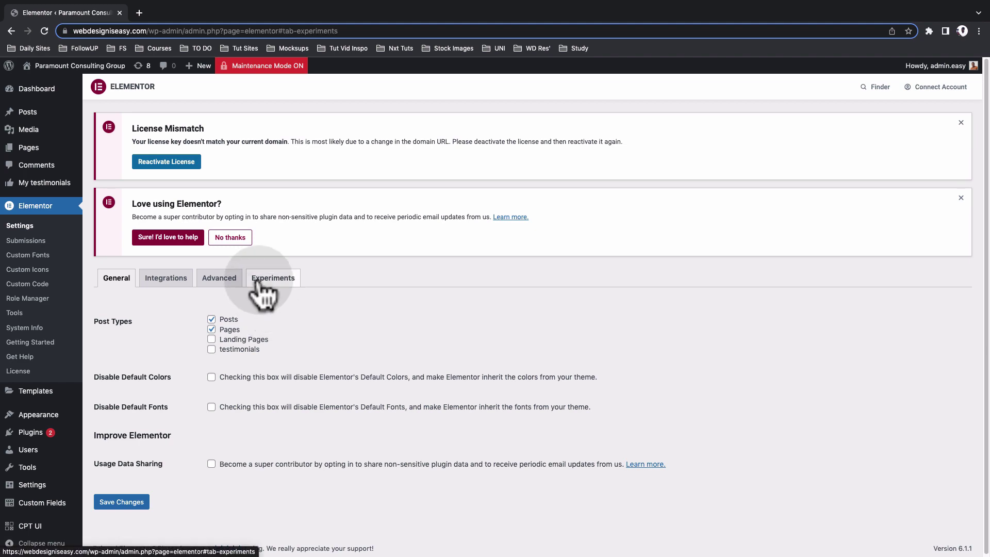
click(258, 283)
- Set the Flexbox Container experiment to Active and save the changes
scroll(299, 374, down, 6)
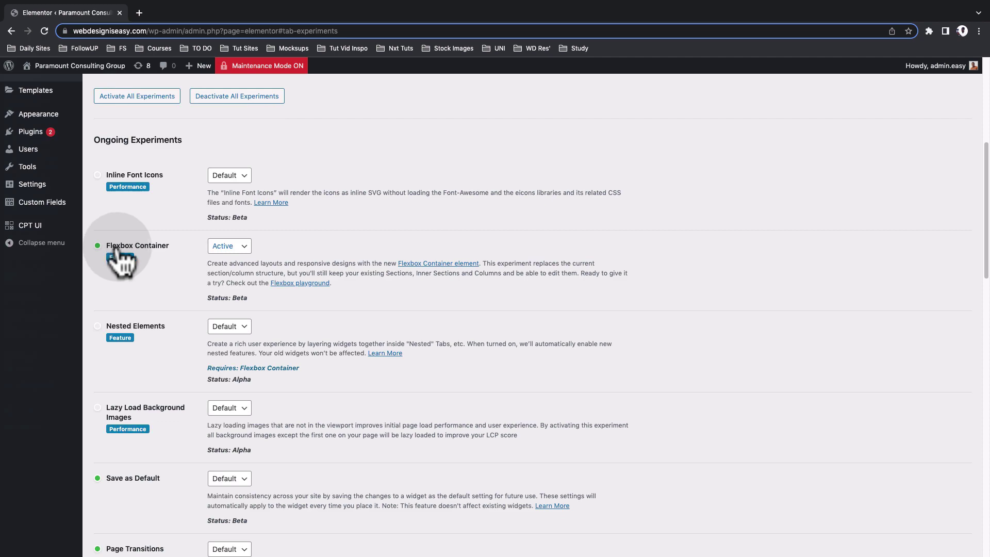
click(227, 246)
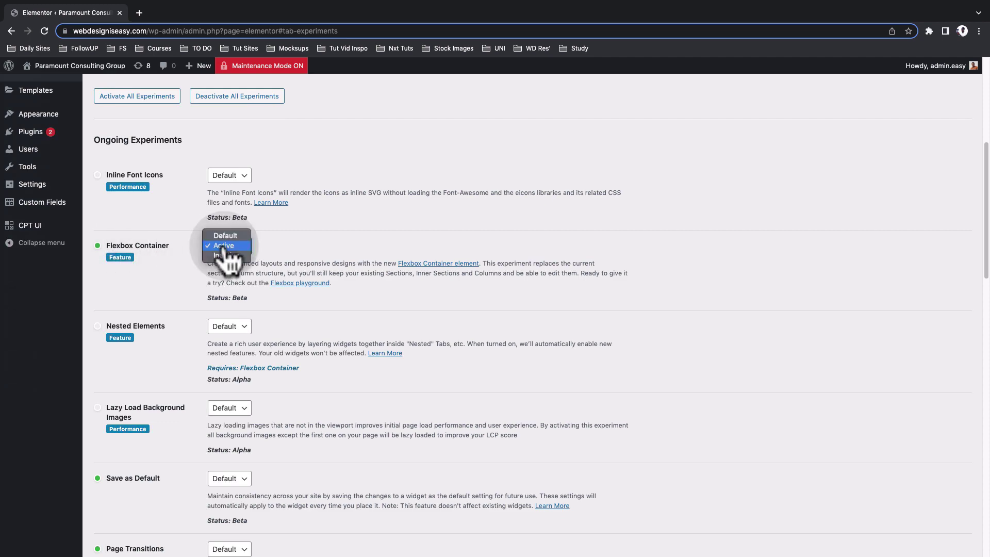
click(225, 247)
scroll(227, 290, down, 15)
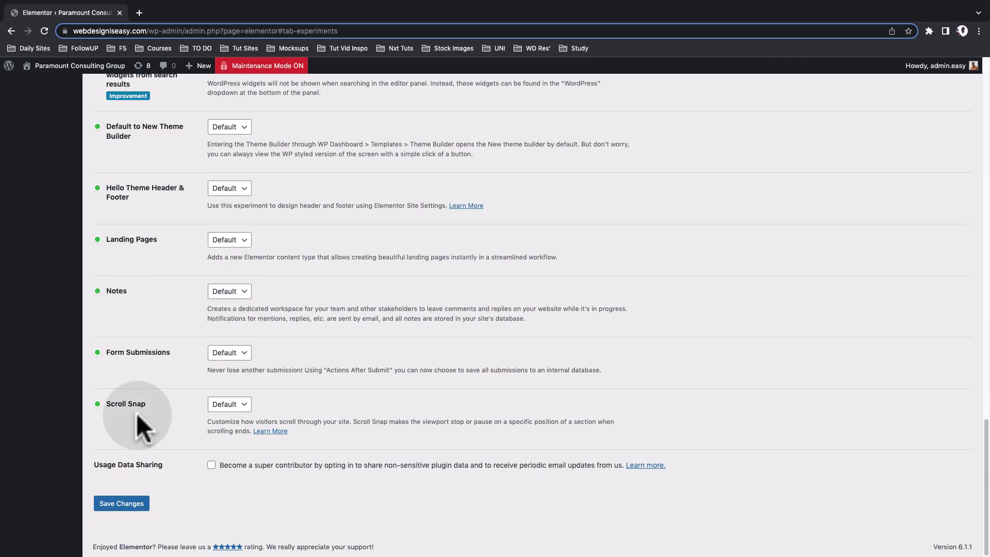
click(124, 508)
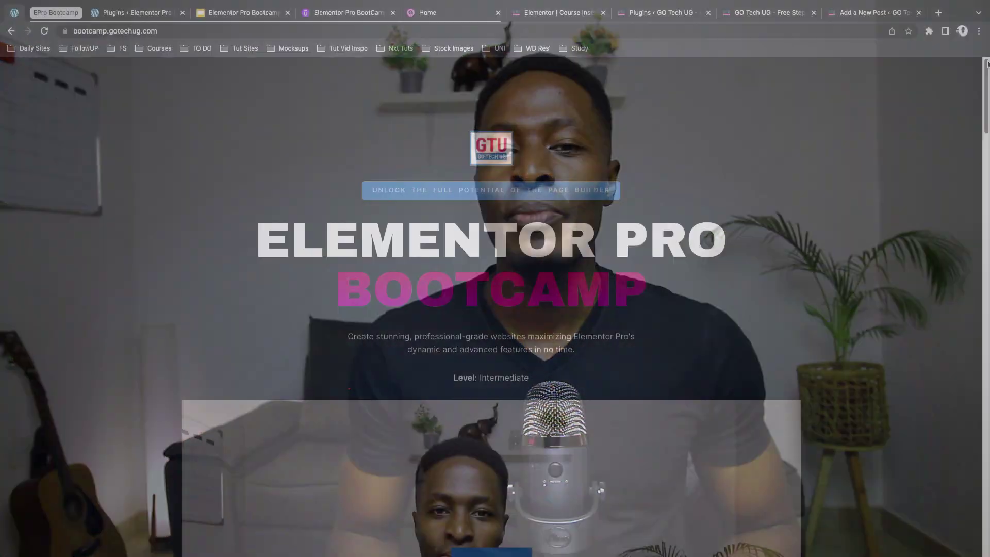
scroll(491, 309, down, 5)
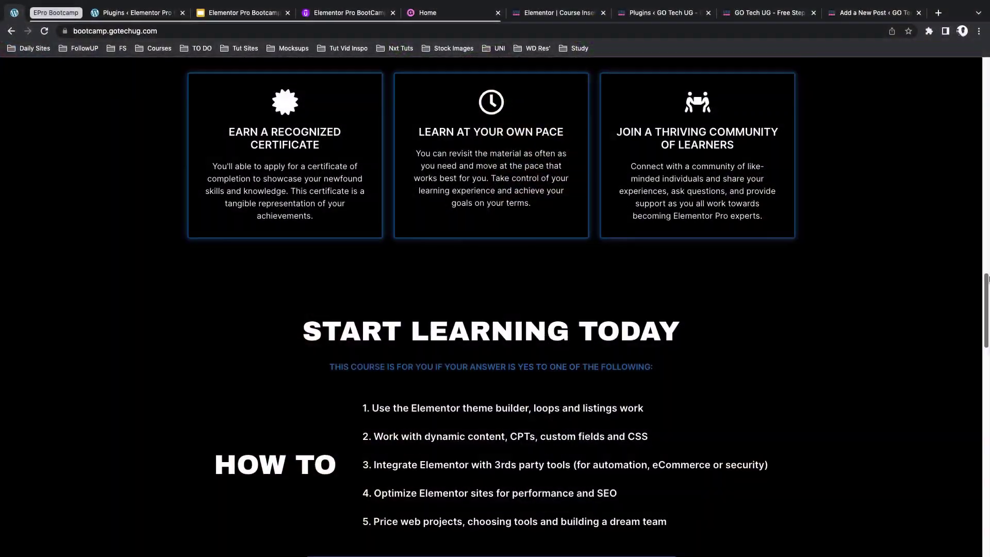
scroll(987, 308, down, 4)
scroll(988, 308, down, 5)
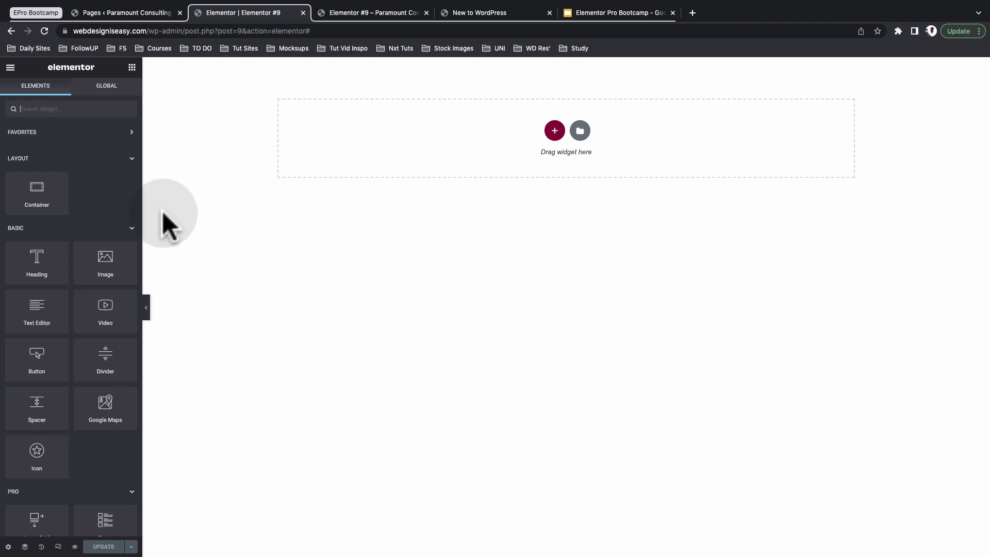
- Place an empty container on the page and view the structure choices for another one without picking any
drag(62, 202, 387, 157)
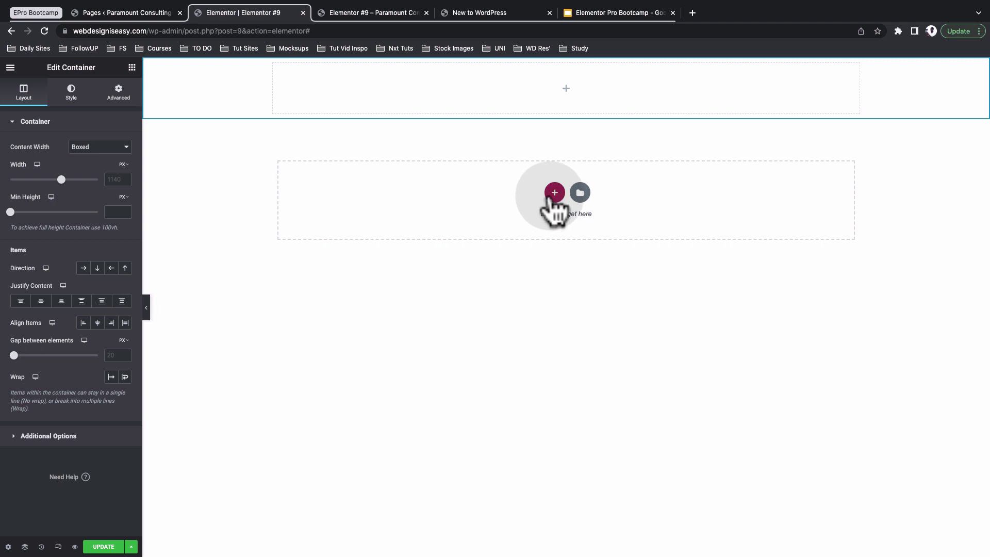
click(551, 198)
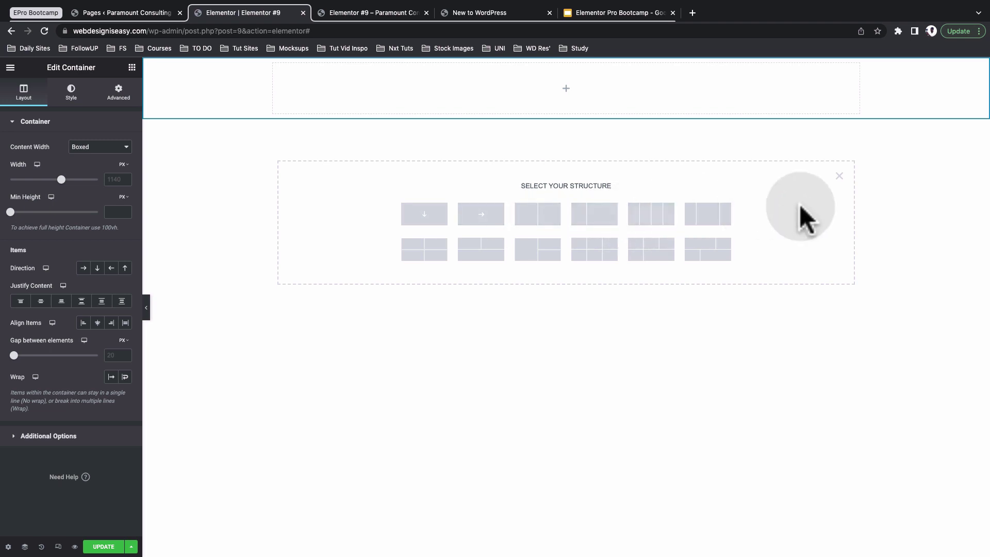
click(840, 176)
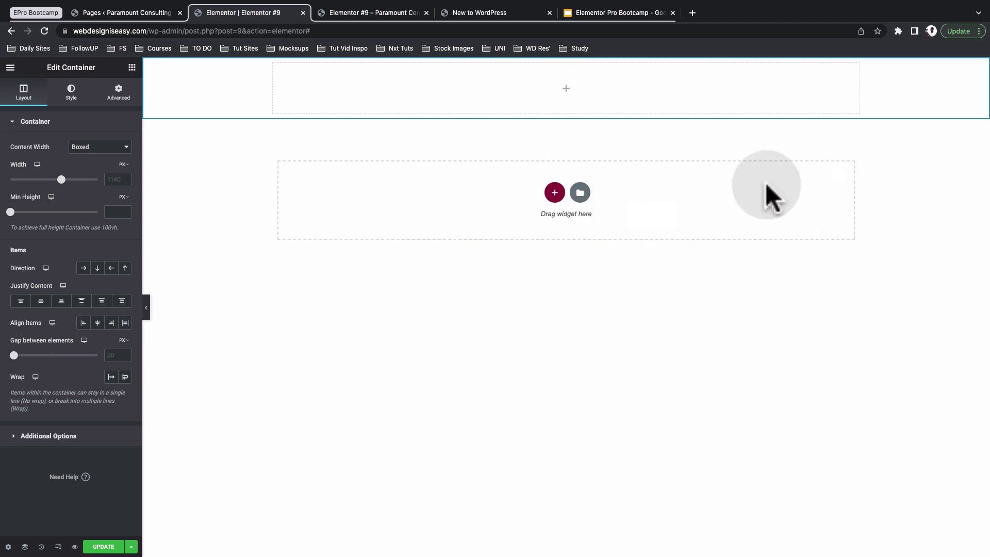
- Add a Heading widget to the empty area below the first container
click(132, 68)
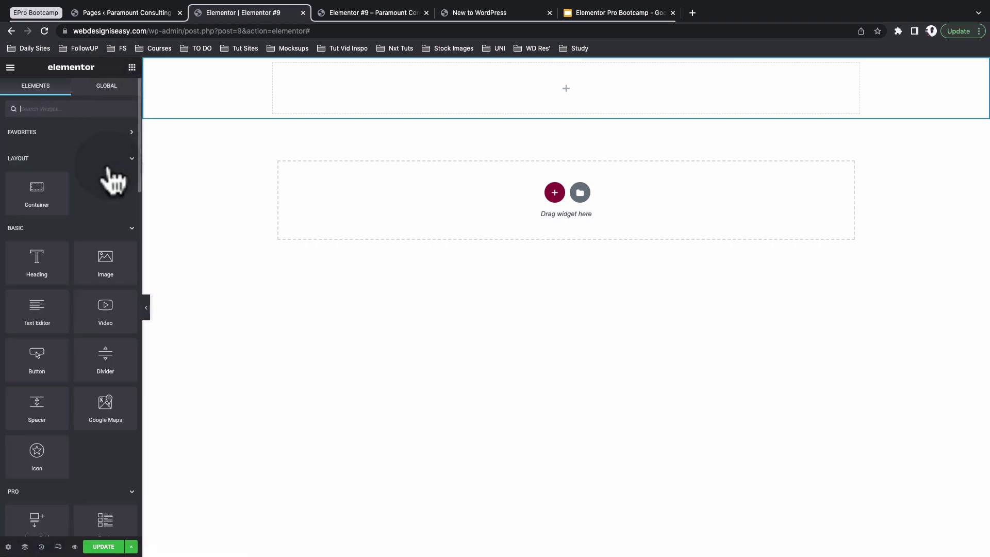
drag(40, 259, 363, 230)
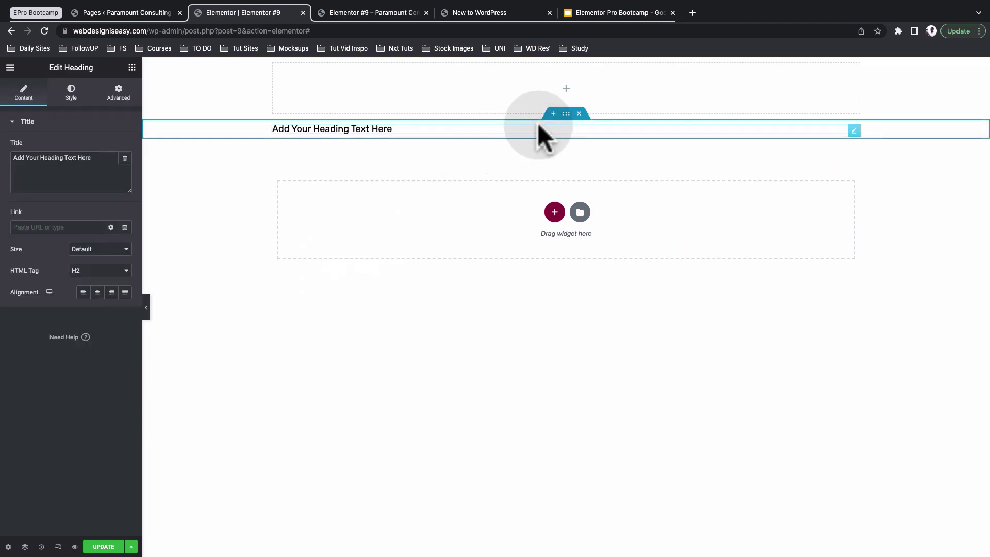
- Delete the heading's container and the empty container above it
click(566, 117)
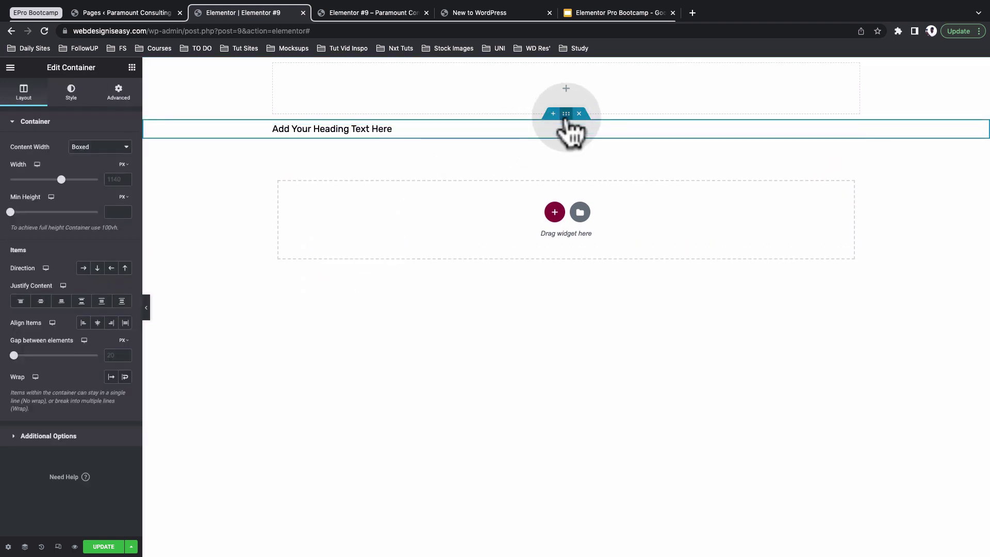
click(579, 113)
click(580, 62)
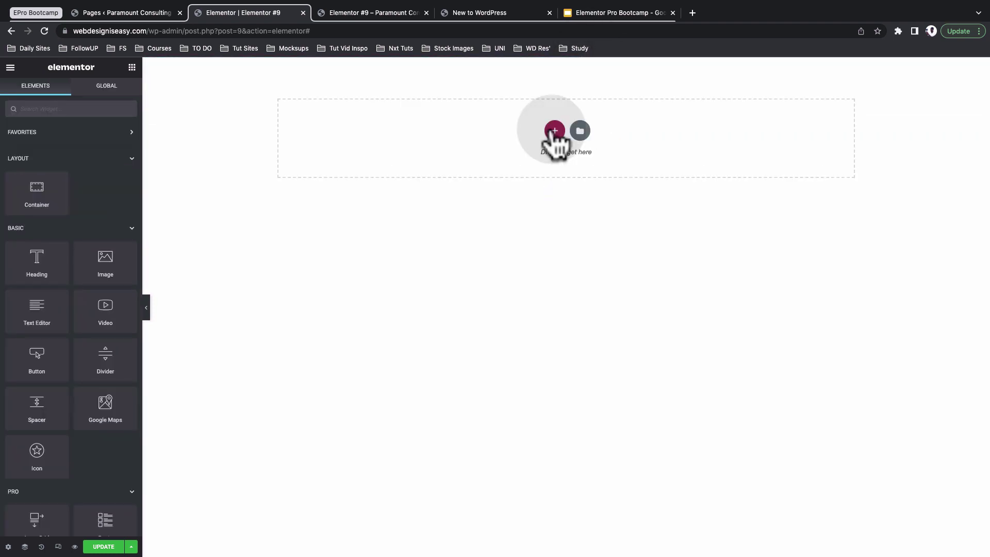
- Add a new container with the vertical-direction structure and show its advanced settings
click(554, 131)
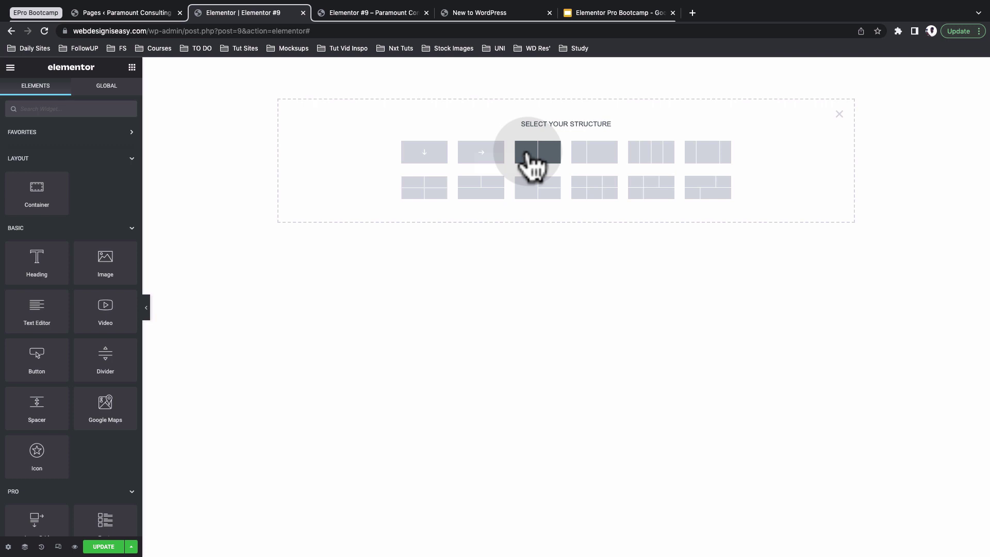
click(430, 155)
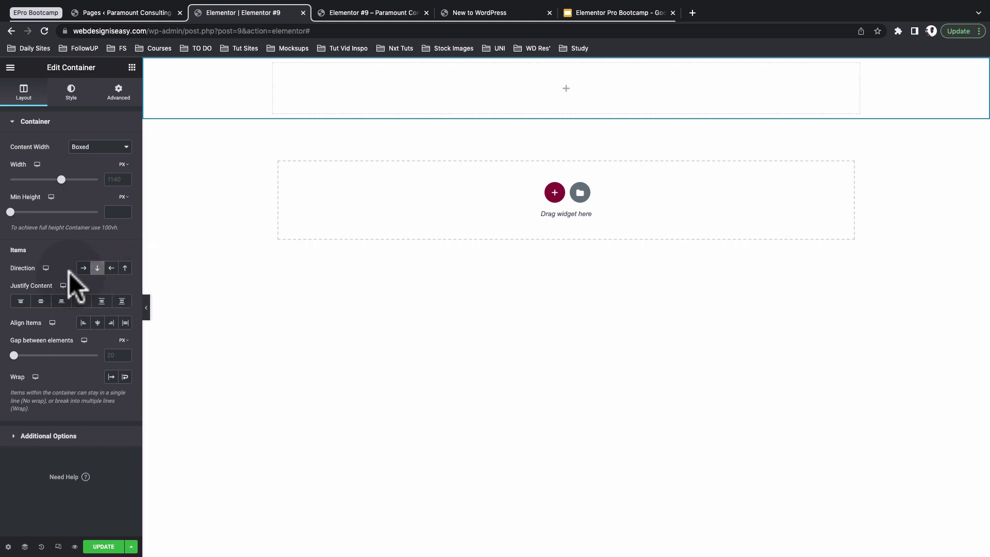
click(119, 92)
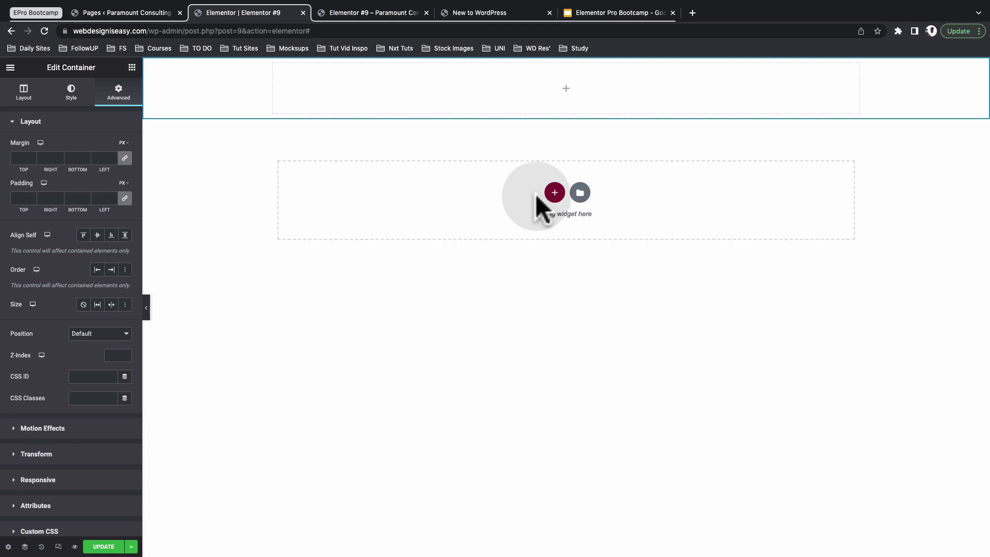
- Nest a container inside the main container and duplicate the nested one
click(132, 67)
drag(37, 195, 382, 78)
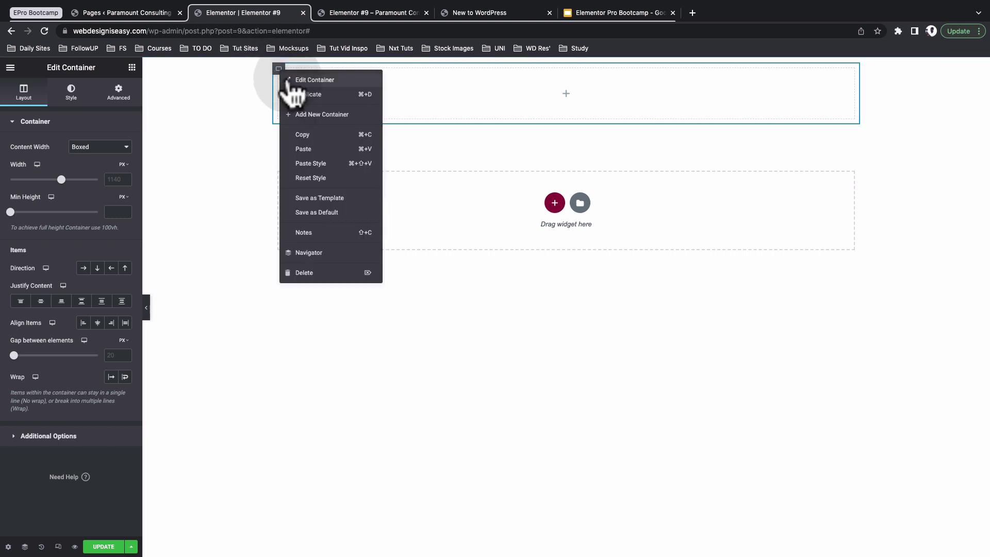
click(301, 95)
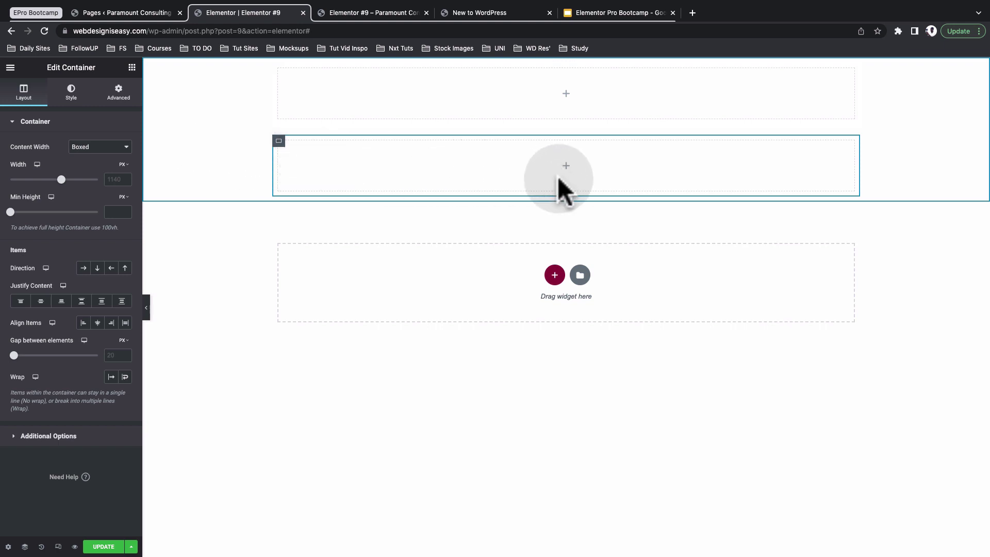
- Place a container inside the lower nested container and duplicate that inner container
click(279, 141)
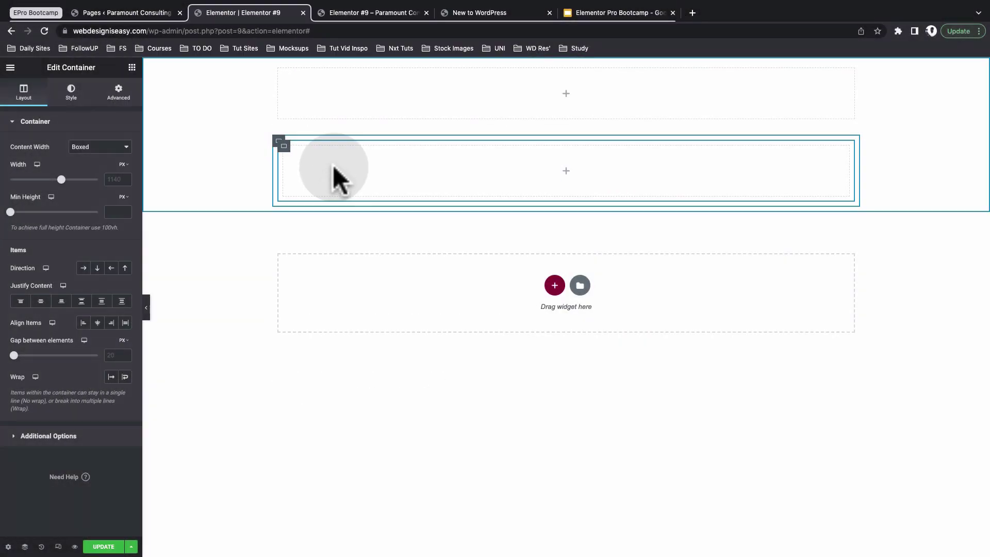
right_click(285, 146)
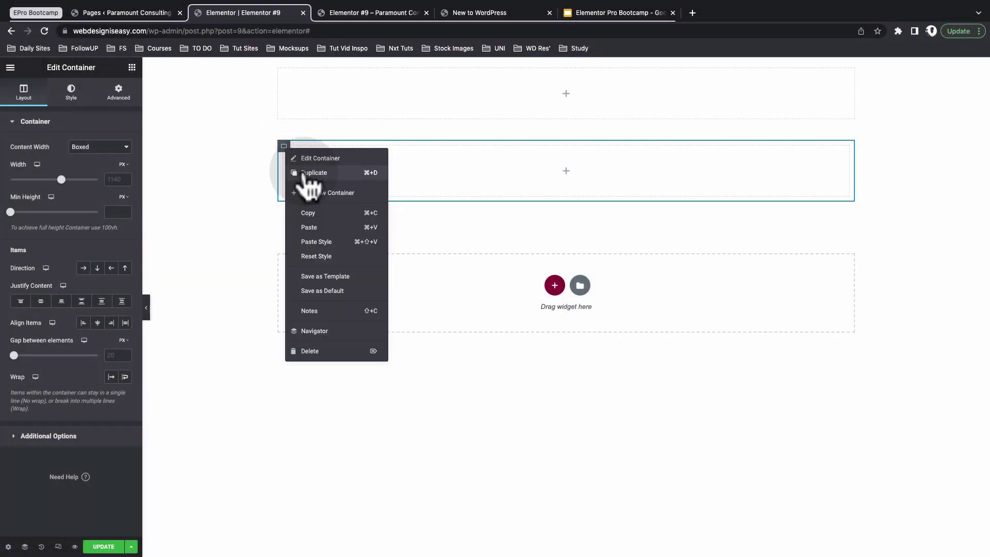
click(310, 173)
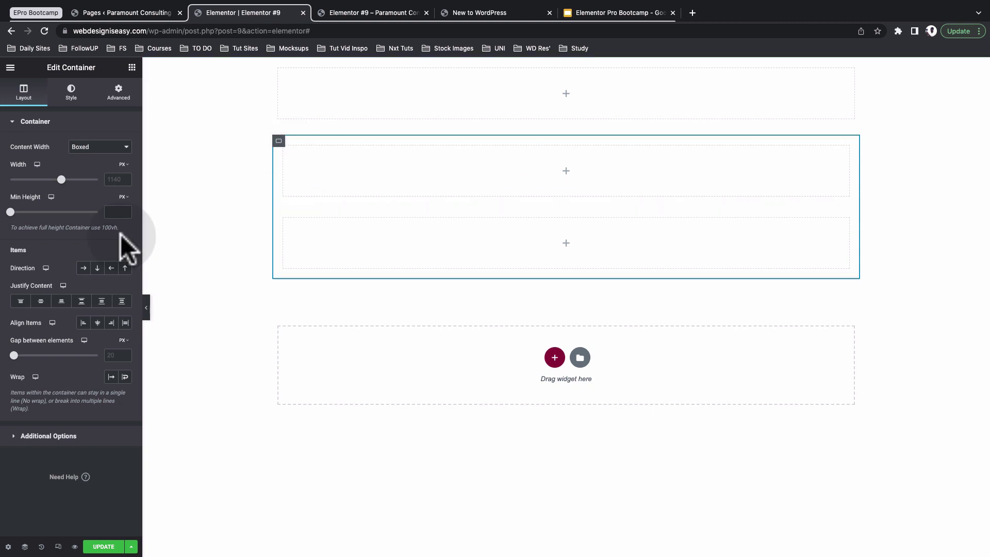
- Set the lower nested container's direction to a horizontal row and the outer container's direction to a vertical column
click(83, 268)
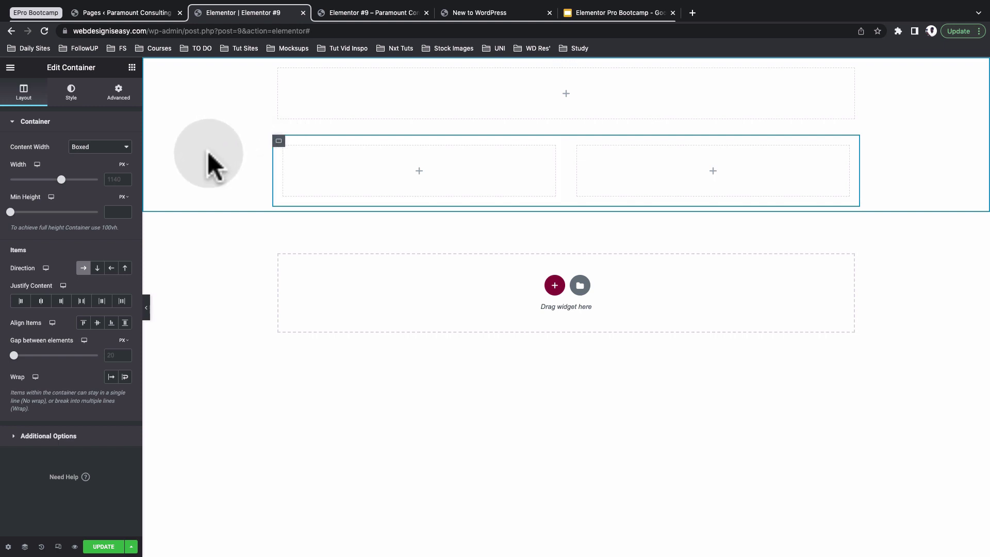
click(510, 61)
click(97, 268)
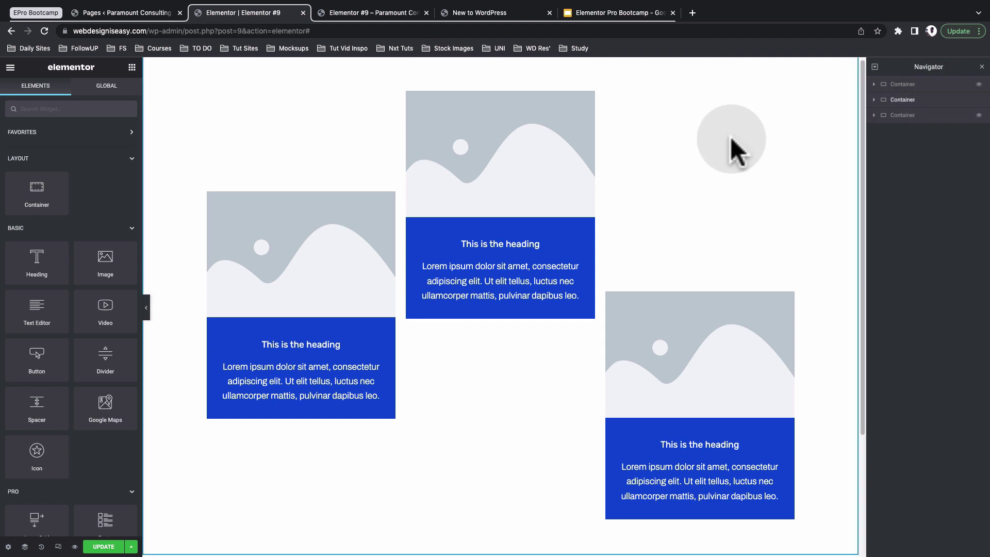
- Expand the staggered image-box container in the Navigator and add a new container with the horizontal-direction structure below it
scroll(731, 138, up, 1)
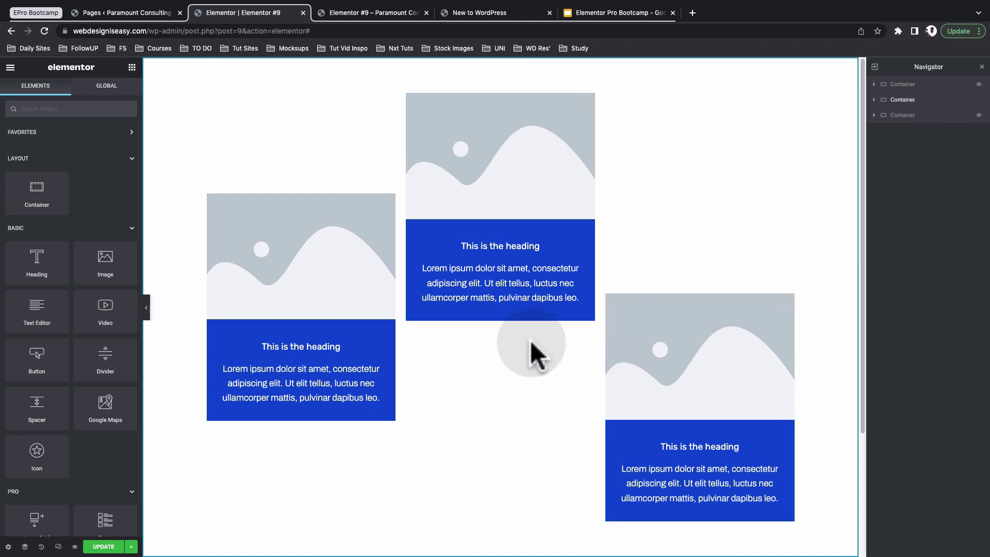
click(873, 99)
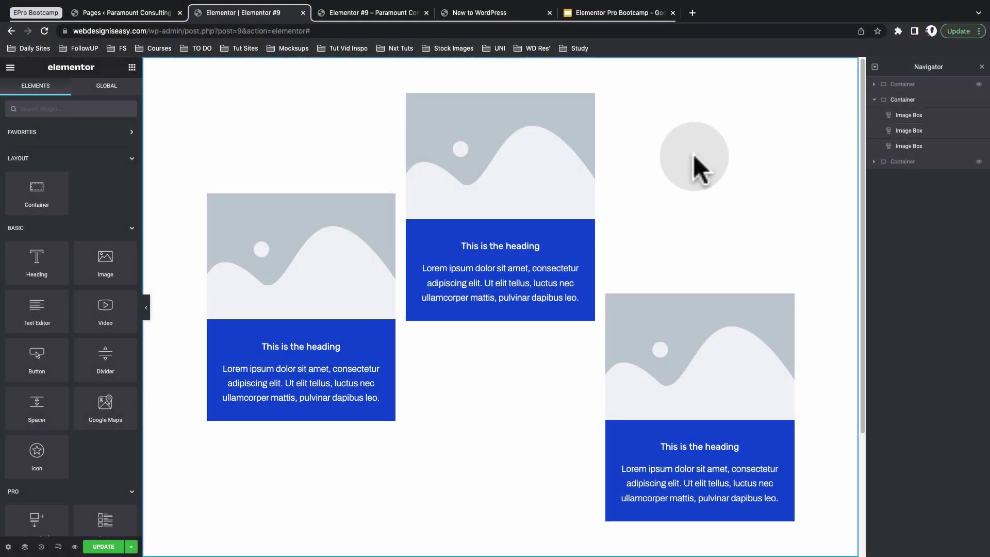
scroll(693, 154, down, 3)
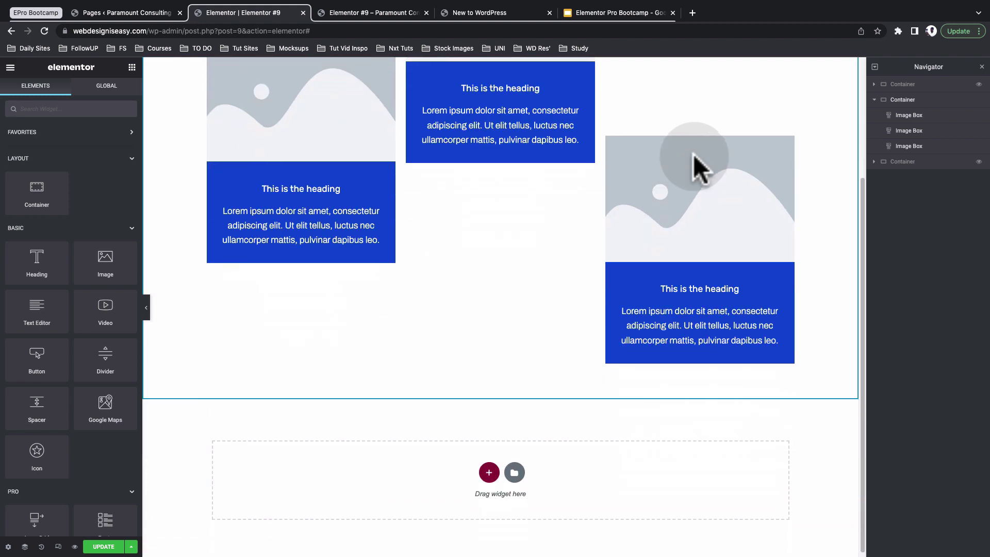
click(489, 468)
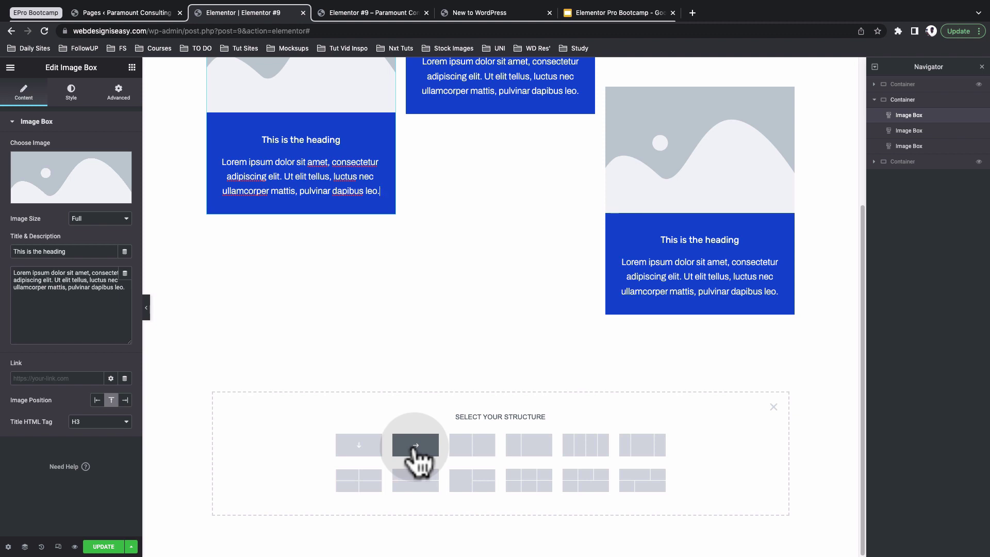
click(416, 446)
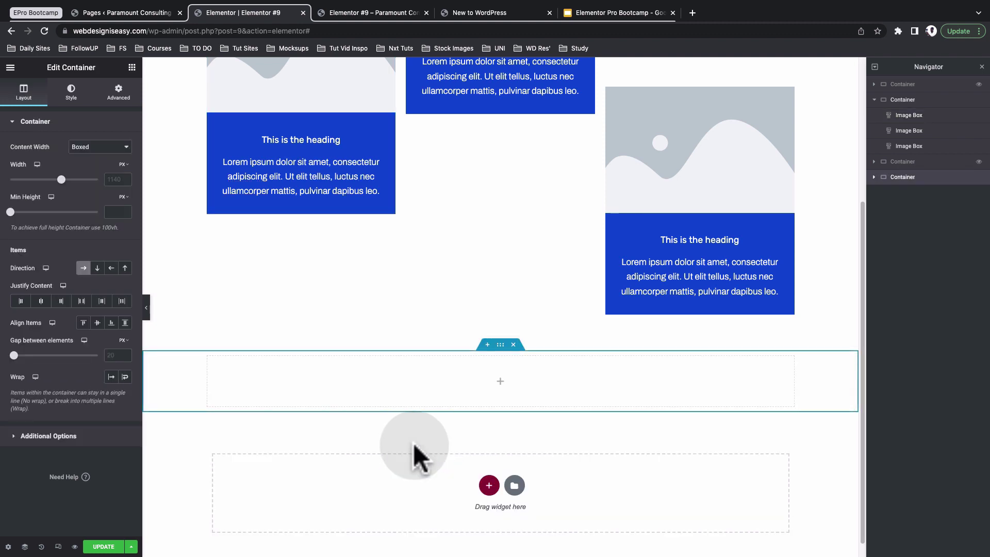
- Search the widgets for "ima" and place an Image Box inside the new container
click(132, 67)
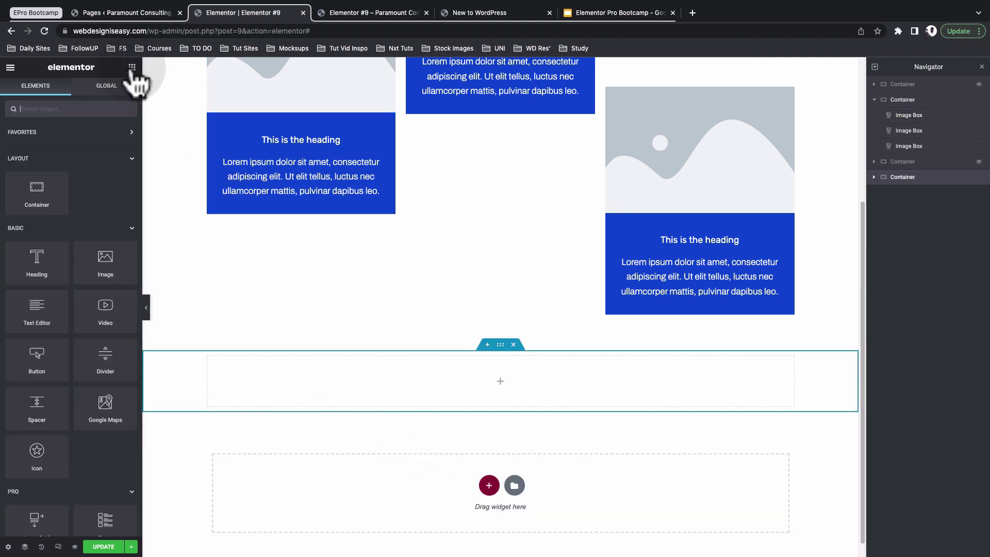
text(ima)
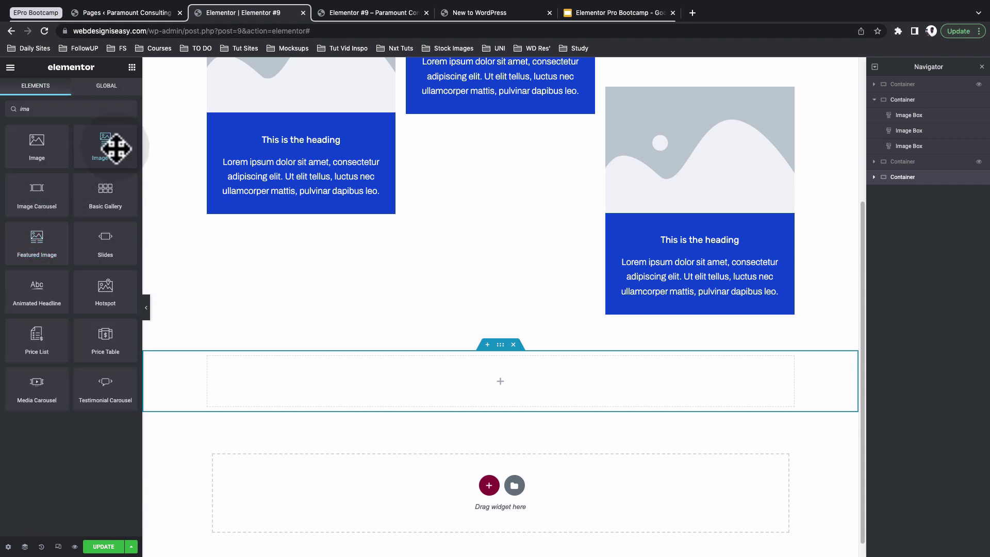
drag(115, 148, 378, 385)
scroll(384, 392, down, 3)
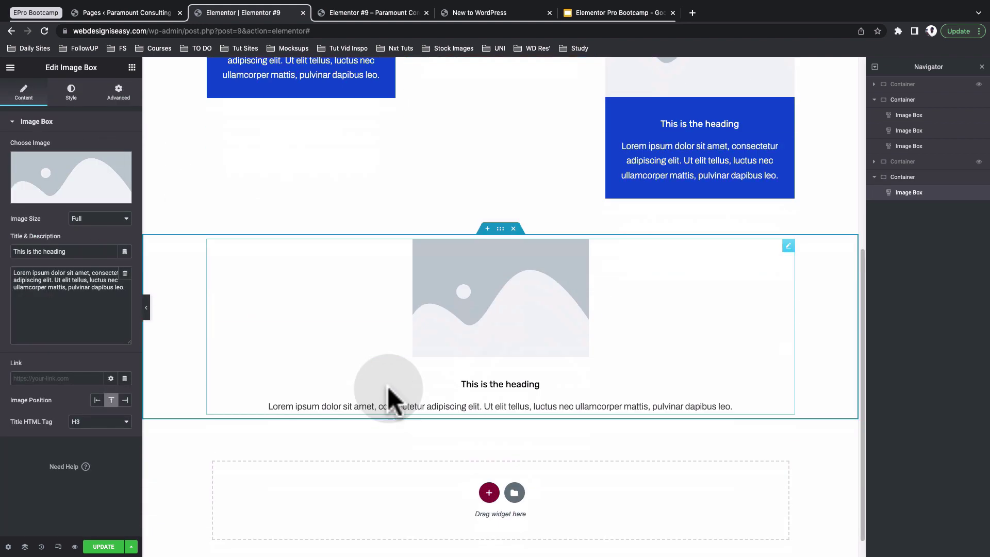
- Duplicate the image box twice to make a row of three in the new container
right_click(789, 242)
click(796, 254)
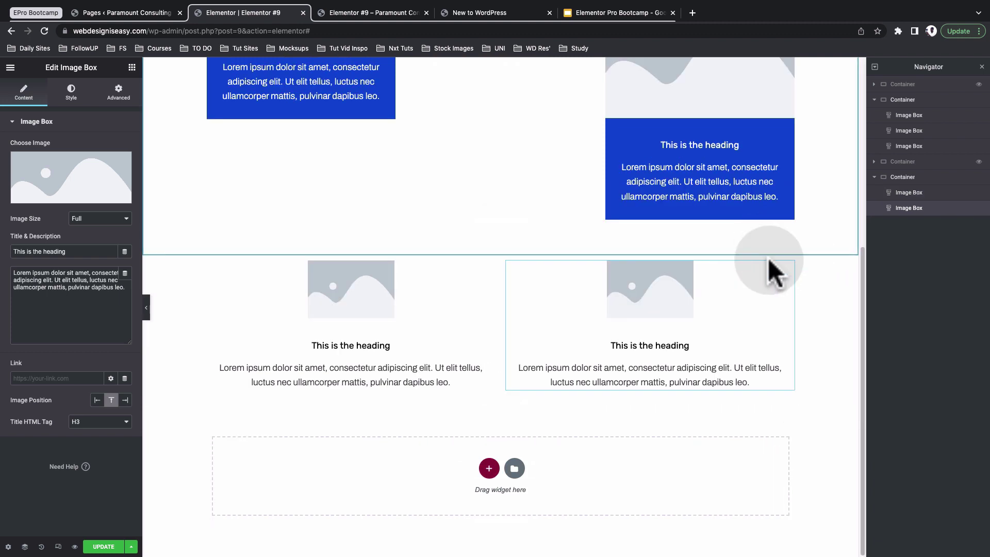
right_click(785, 275)
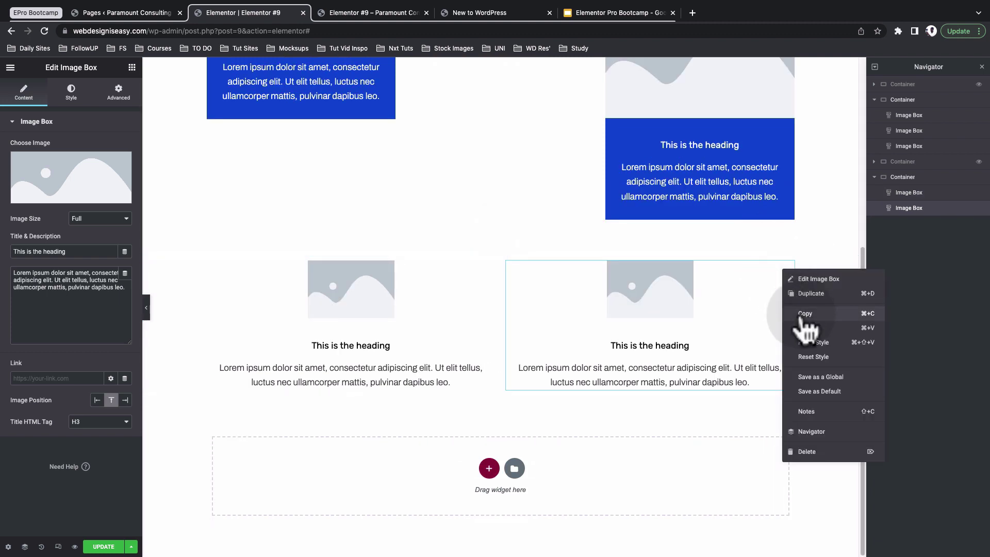
click(797, 290)
- Set the first image box's image width to 100% and its title and description text to the white global color
click(389, 273)
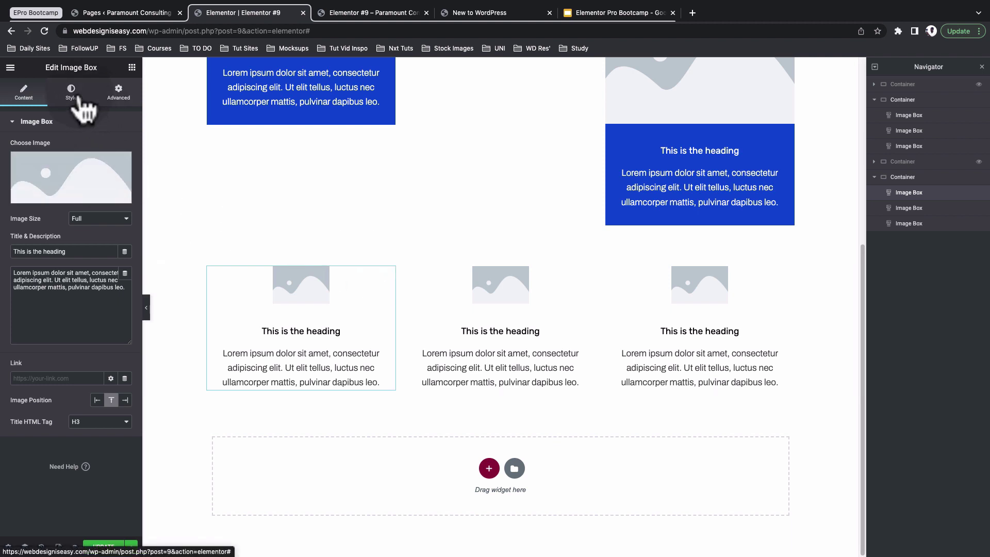
click(77, 95)
drag(37, 190, 106, 190)
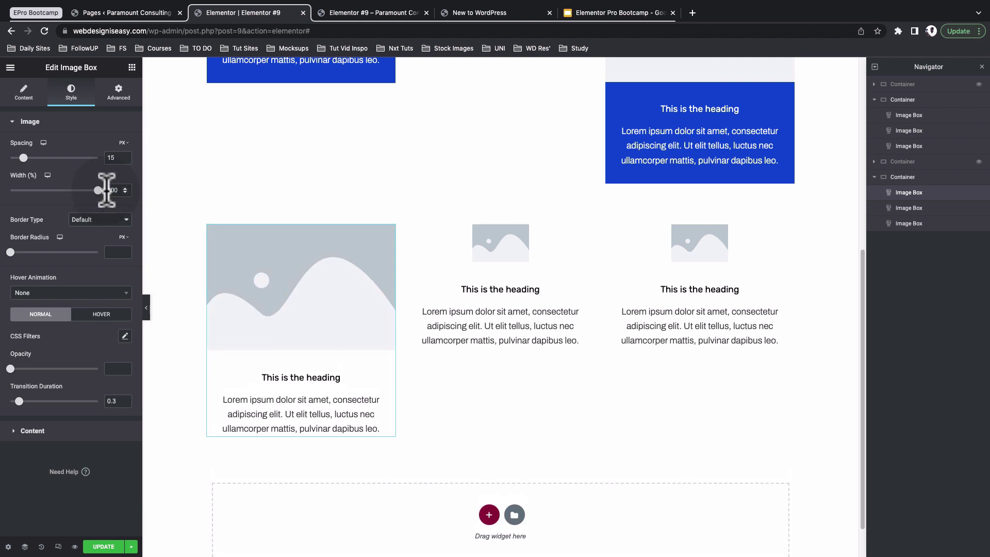
click(52, 437)
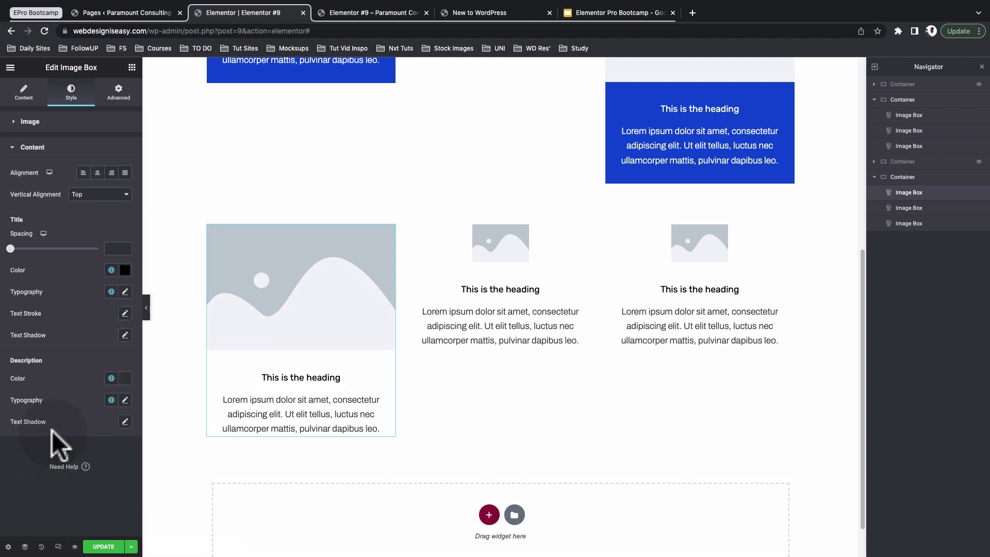
click(111, 270)
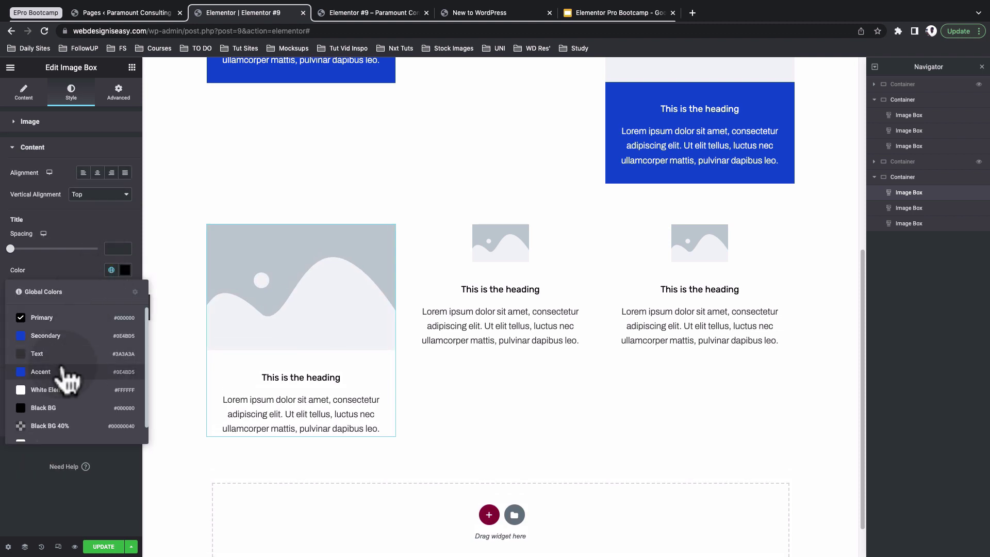
click(51, 390)
- Give the first image box a classic background in the blue global color
click(119, 92)
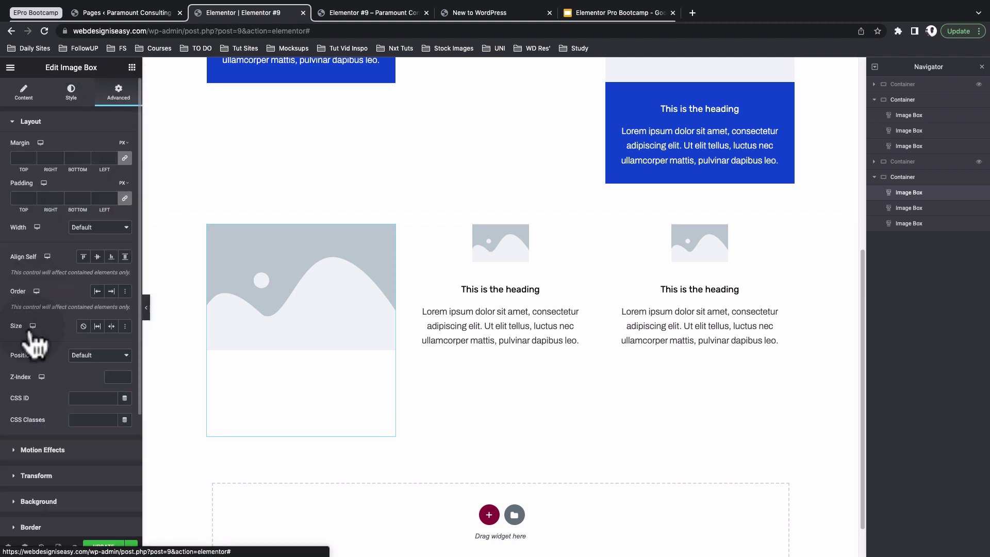
scroll(30, 464, down, 5)
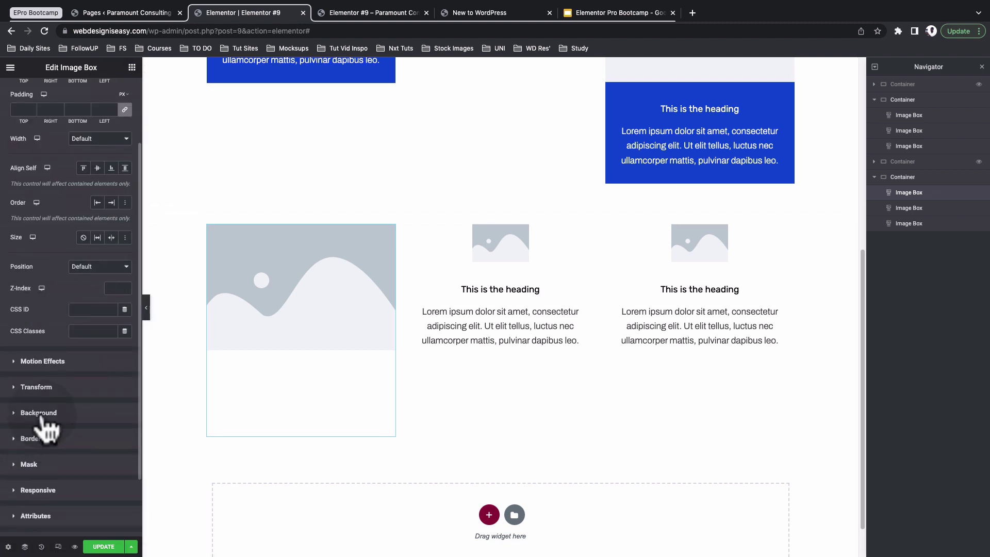
click(43, 415)
click(111, 246)
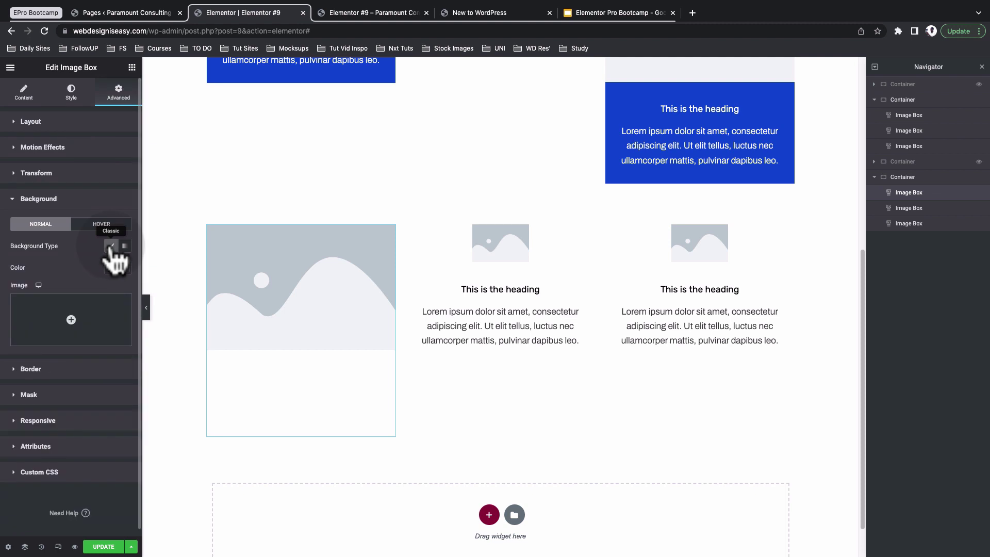
click(111, 267)
click(102, 346)
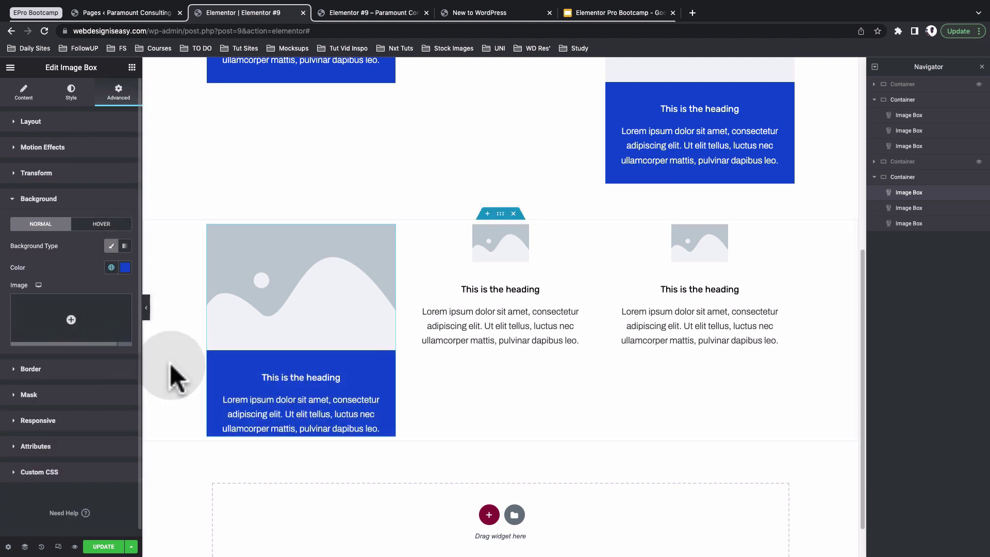
- Unlink the first image box's padding values and set its bottom padding to 30 px
click(85, 126)
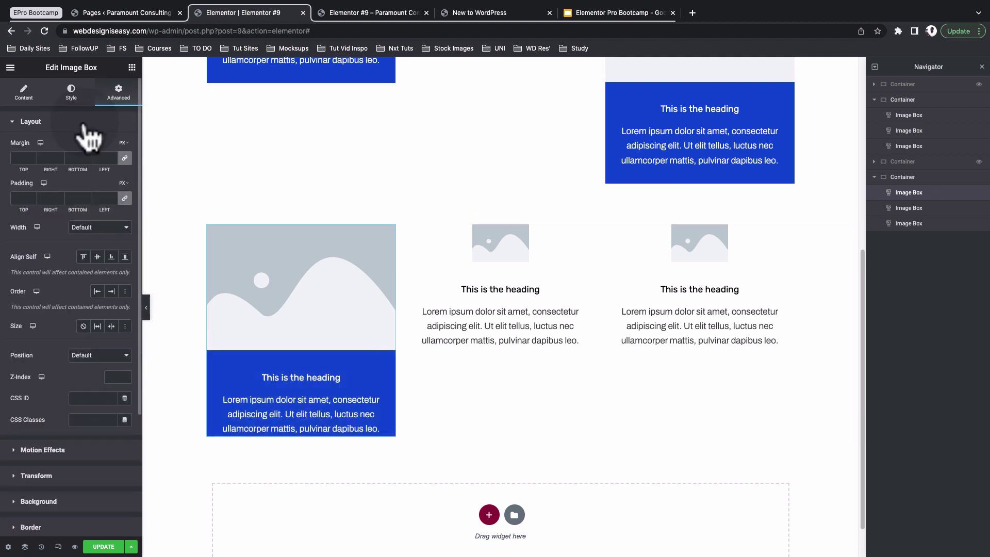
click(125, 198)
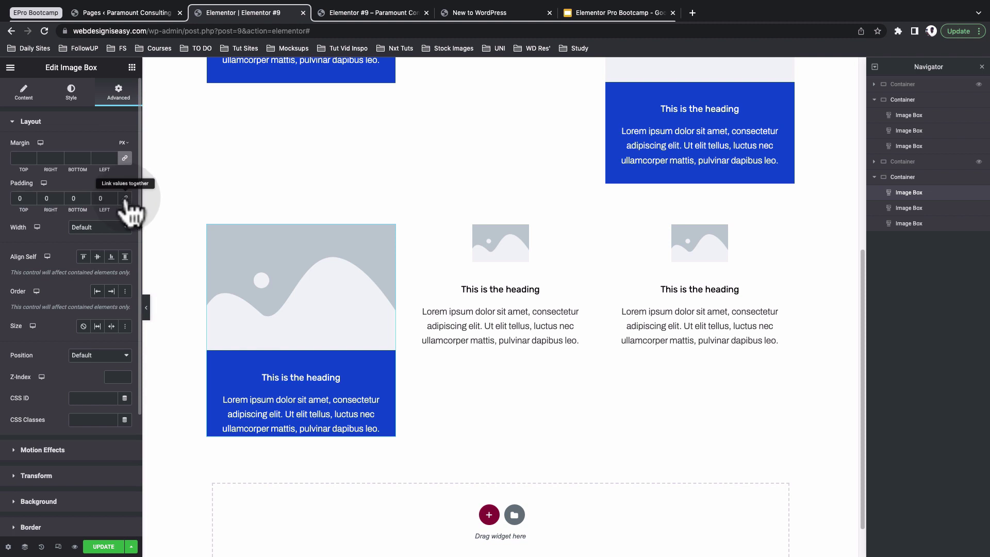
click(71, 198)
text(30)
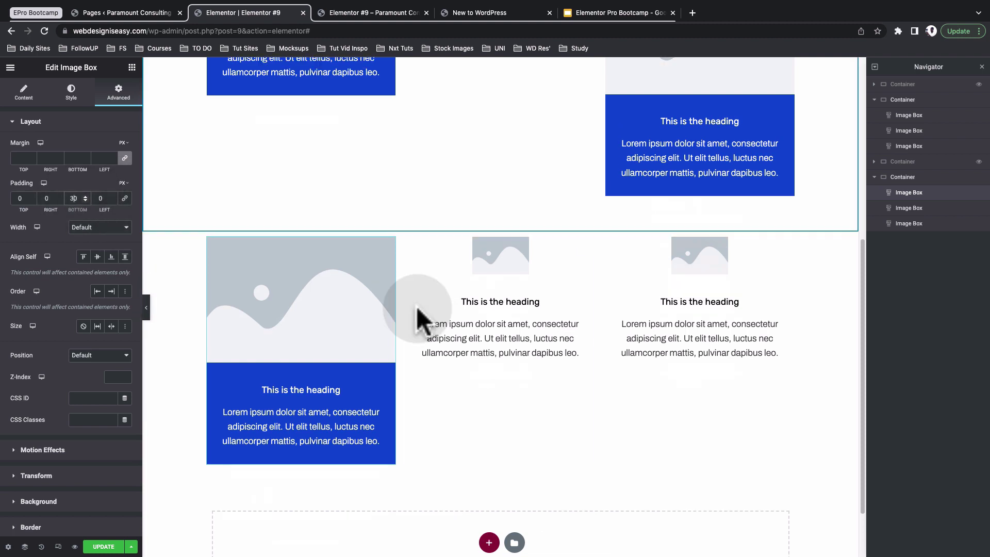
- Set the minimum height of the container holding the new row of image boxes to 100 VH
scroll(417, 307, up, 5)
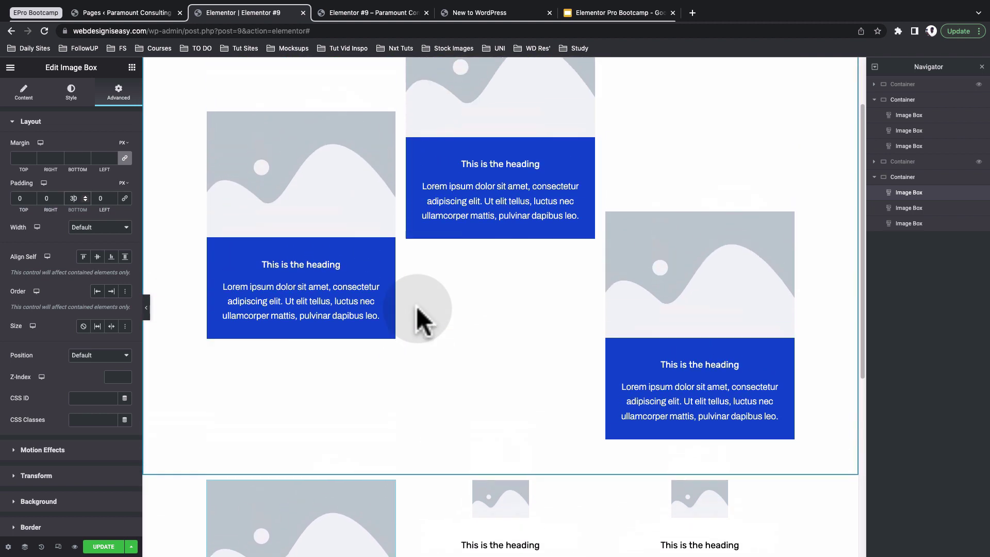
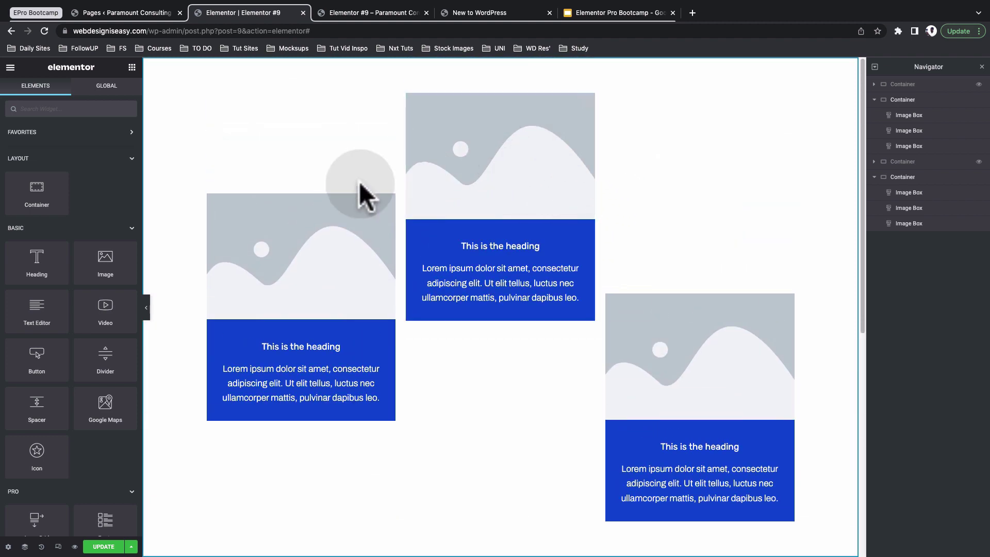
scroll(490, 403, down, 5)
scroll(490, 400, down, 3)
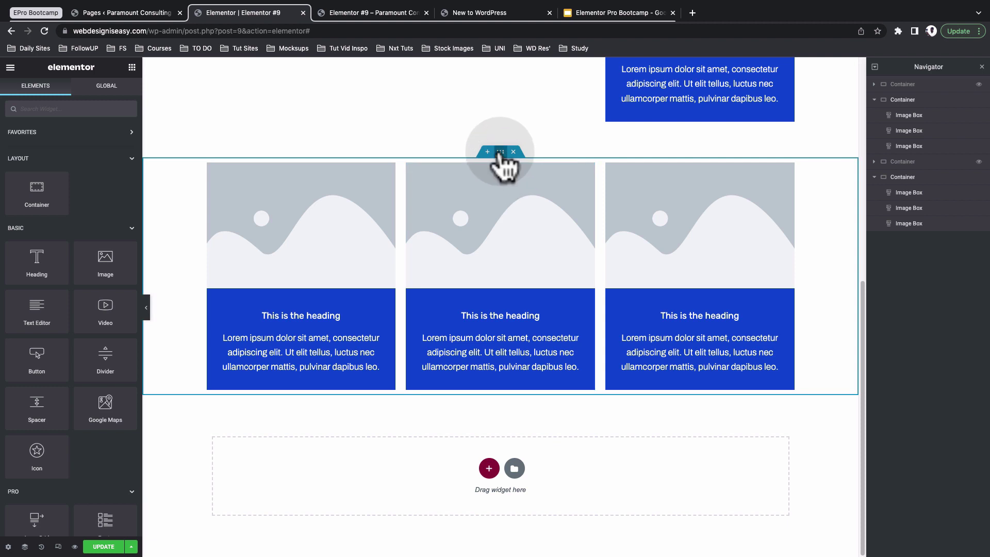
click(500, 153)
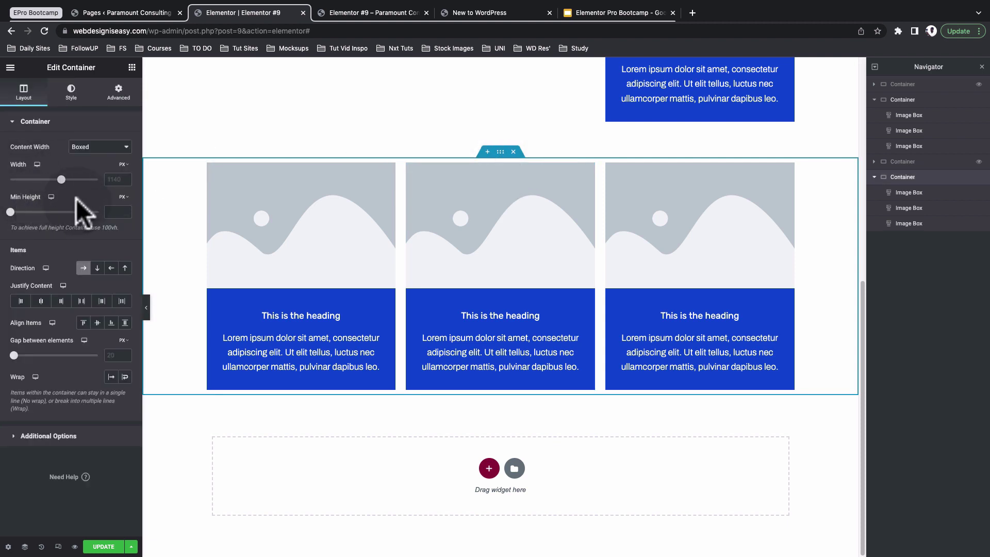
click(106, 211)
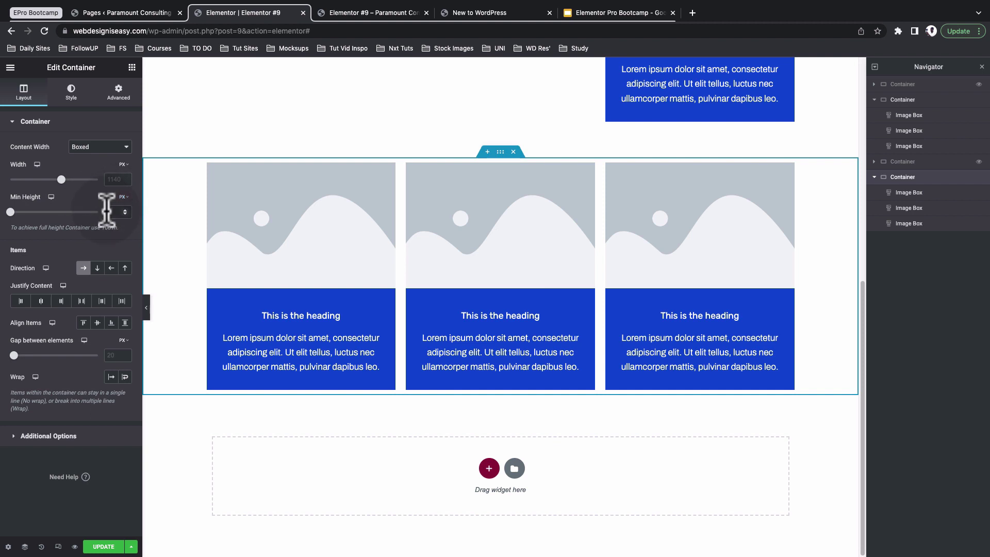
click(124, 212)
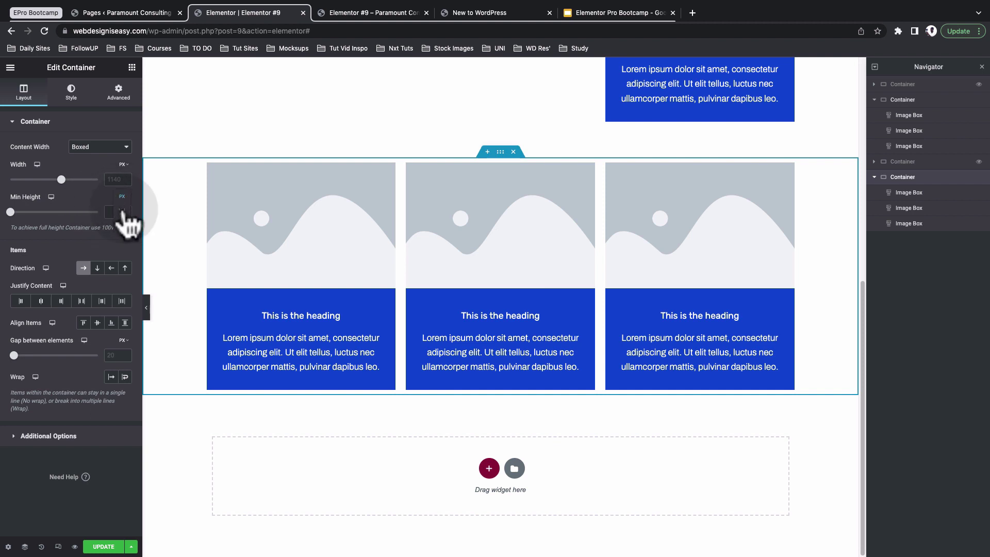
click(122, 211)
click(111, 211)
text(100)
- Set Align Self to Stretch for the first image box in the full-height container
scroll(365, 283, down, 2)
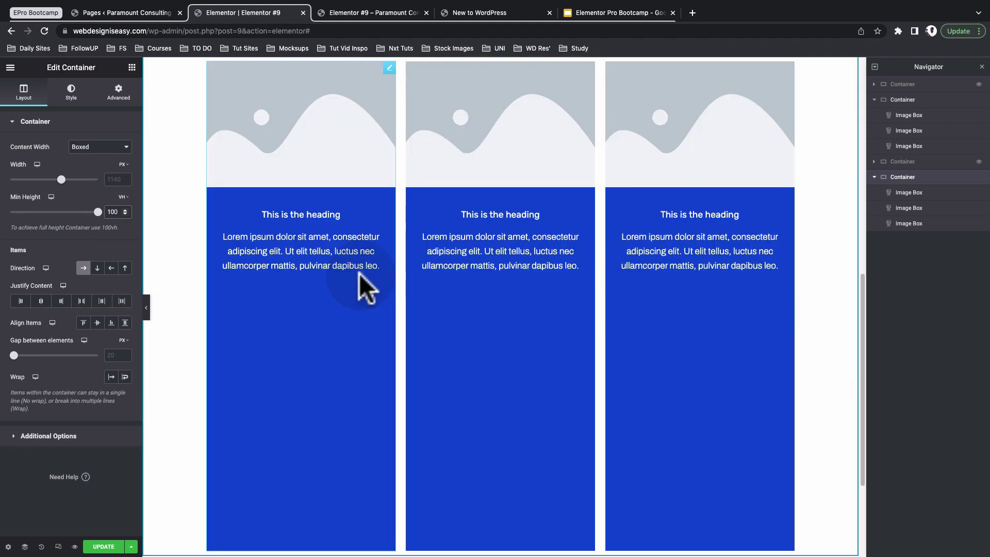
scroll(471, 291, down, 1)
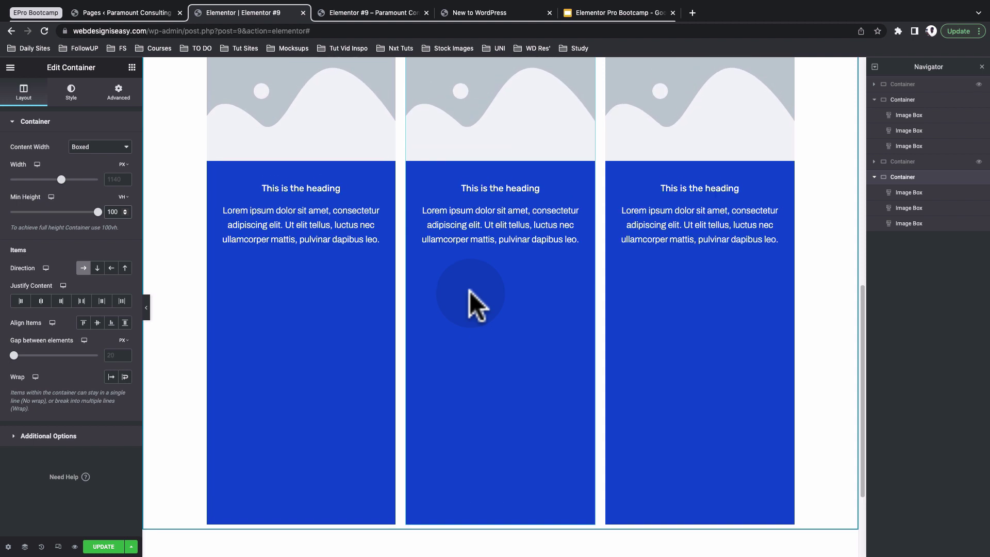
scroll(398, 279, down, 1)
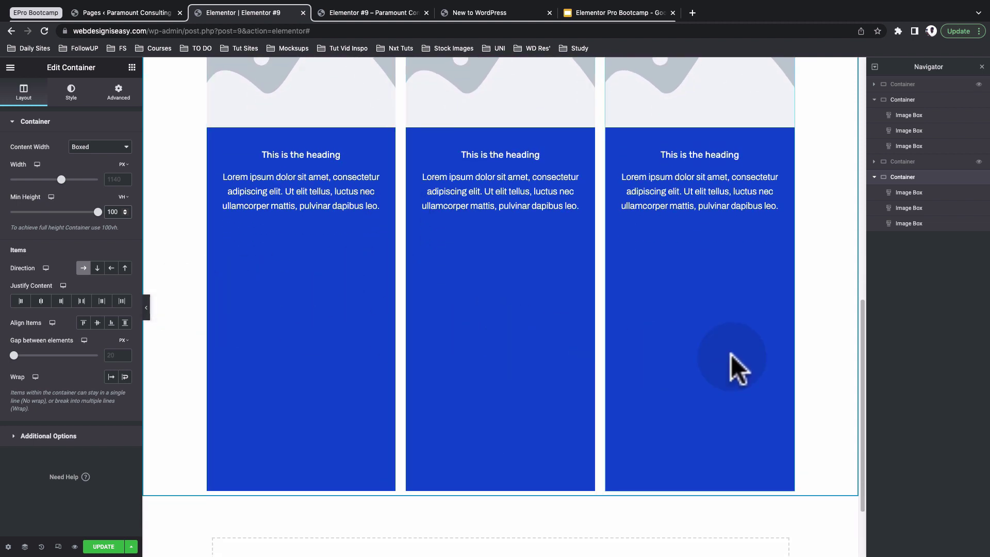
scroll(731, 354, up, 1)
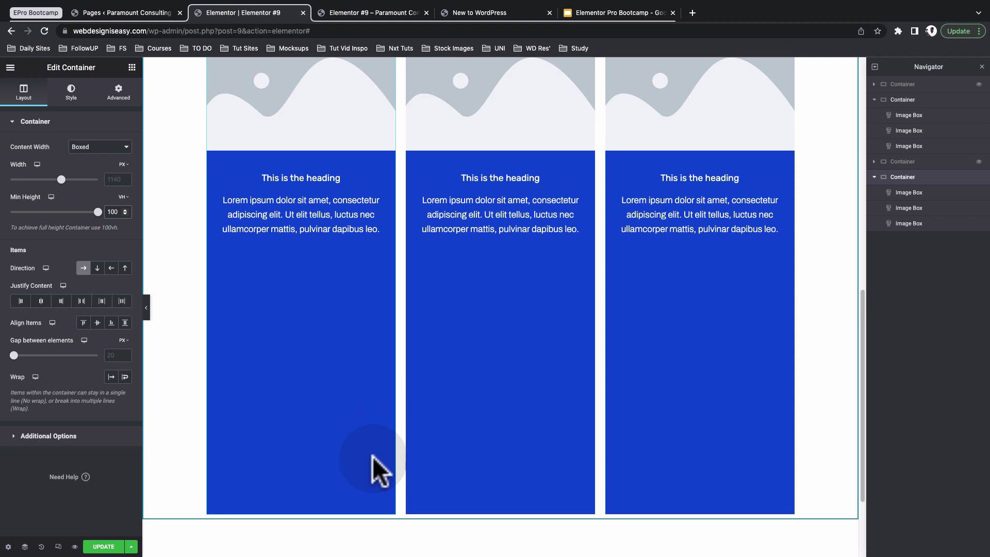
scroll(380, 473, up, 2)
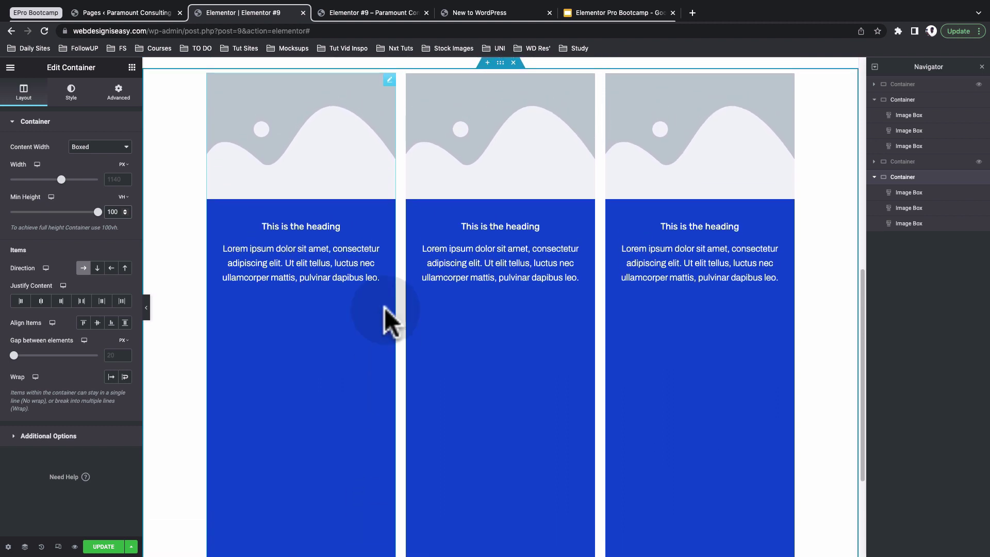
click(389, 81)
click(119, 96)
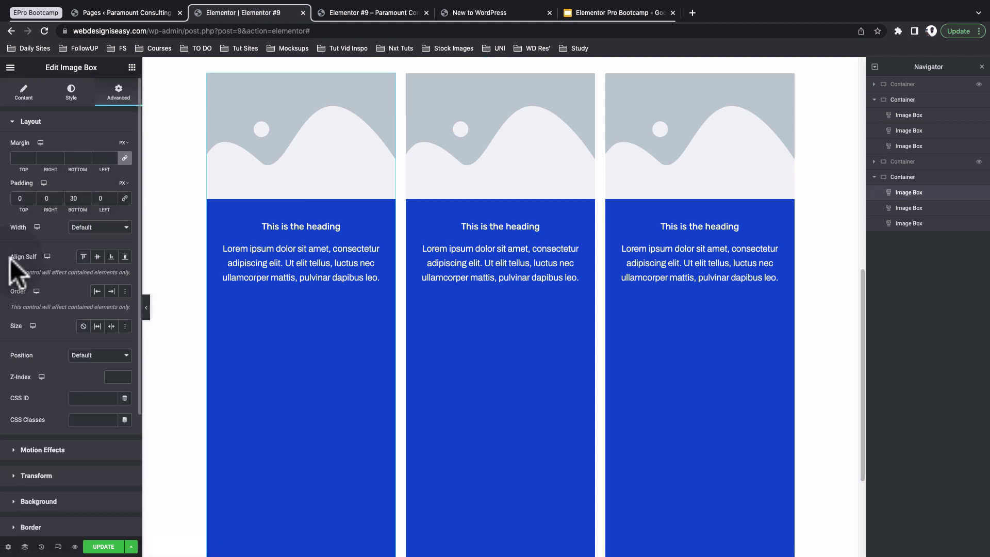
click(125, 257)
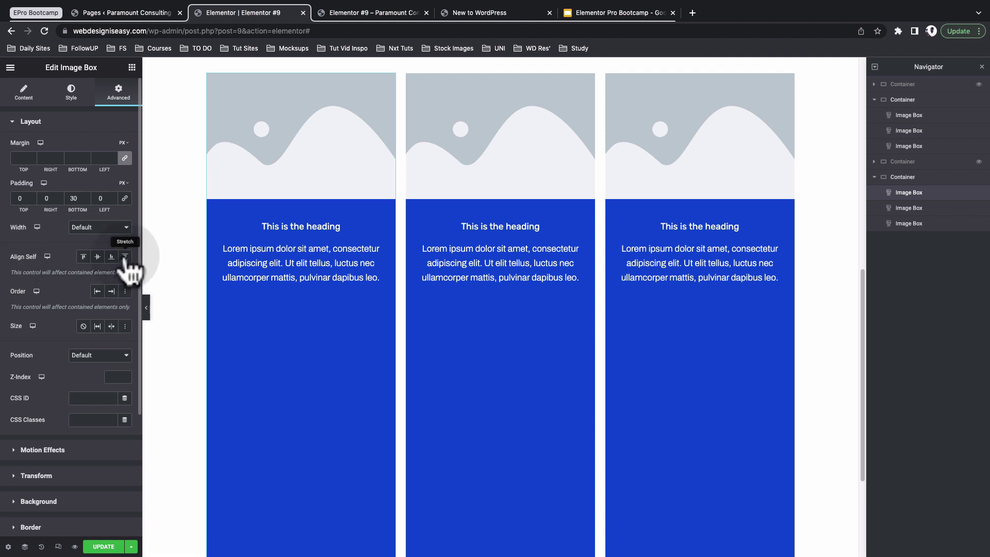
click(125, 257)
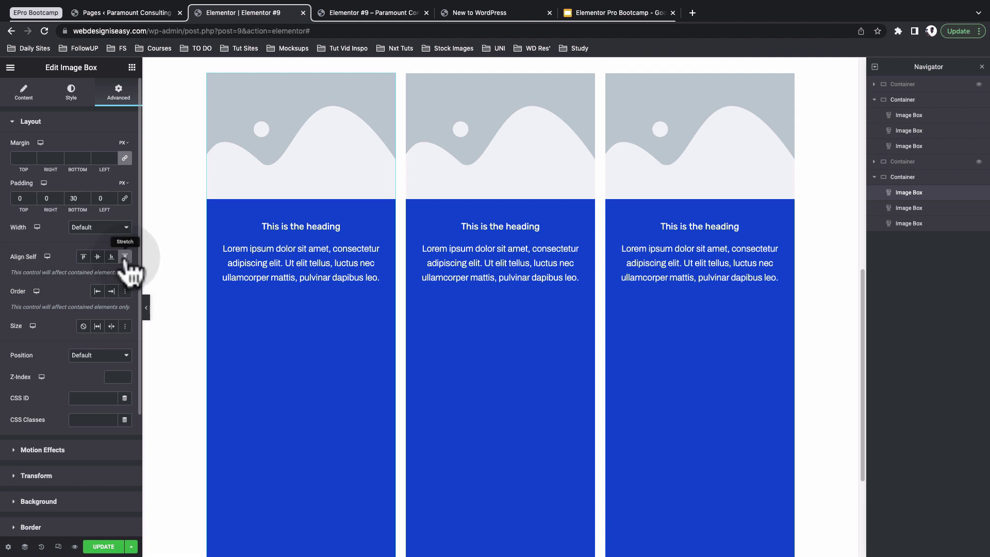
- Try the Start and Stretch options of Align Self on the first image box in the full-height container
click(83, 257)
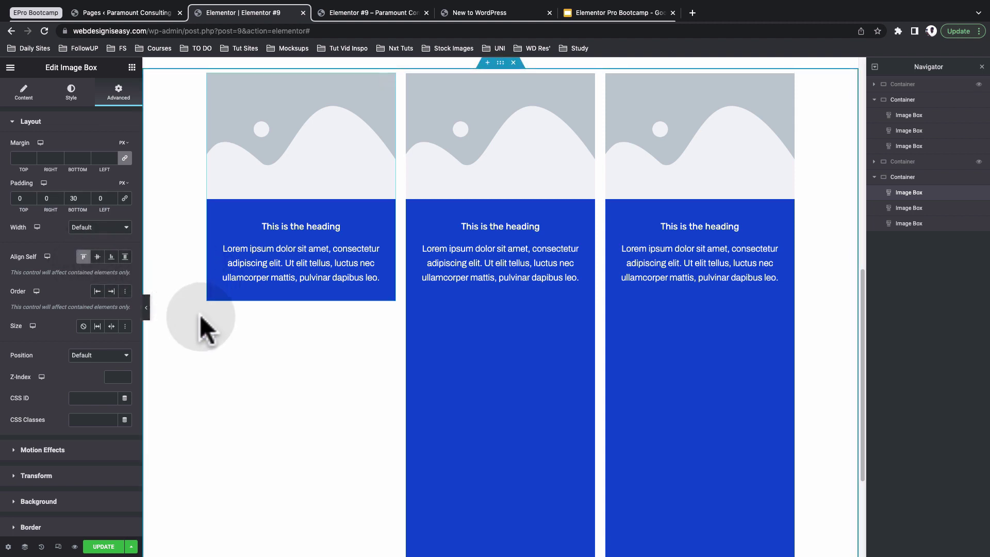
click(125, 256)
scroll(205, 298, down, 1)
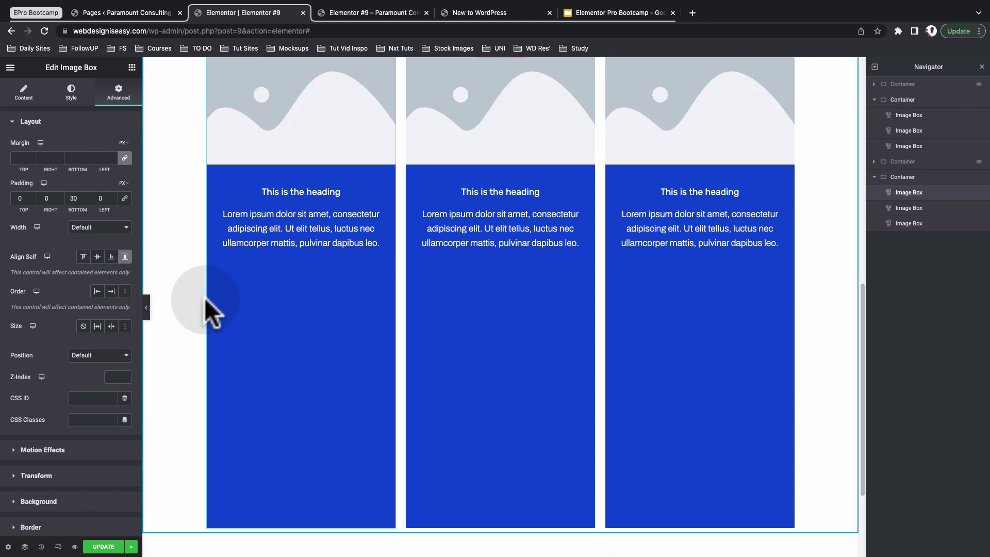
scroll(201, 473, up, 1)
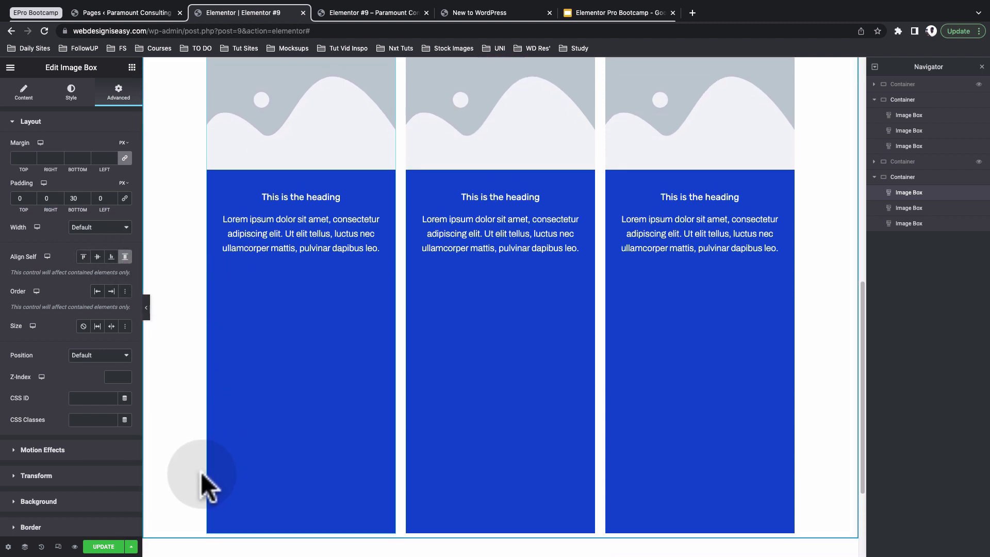
- Set Align Self to Center for the first image box in the full-height container
click(97, 256)
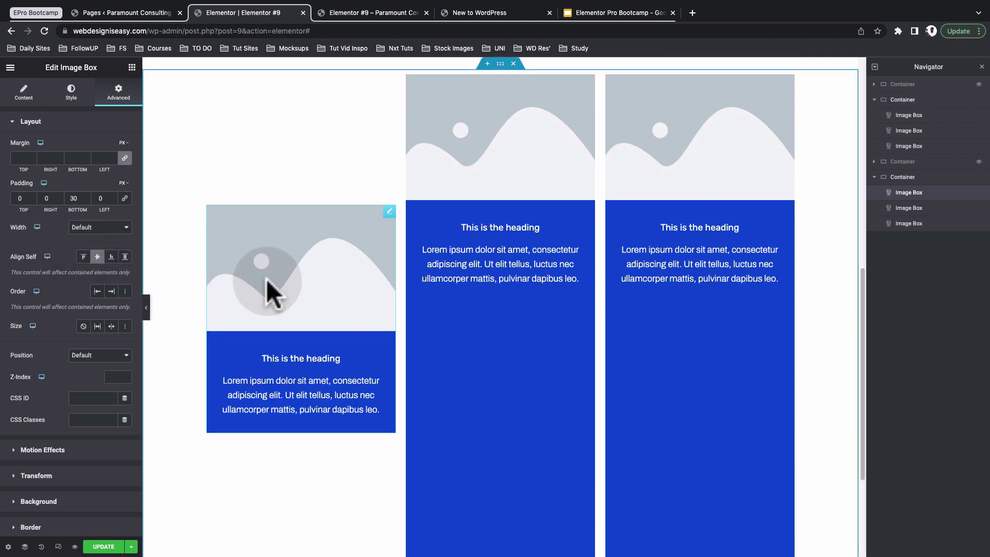
scroll(321, 264, down, 1)
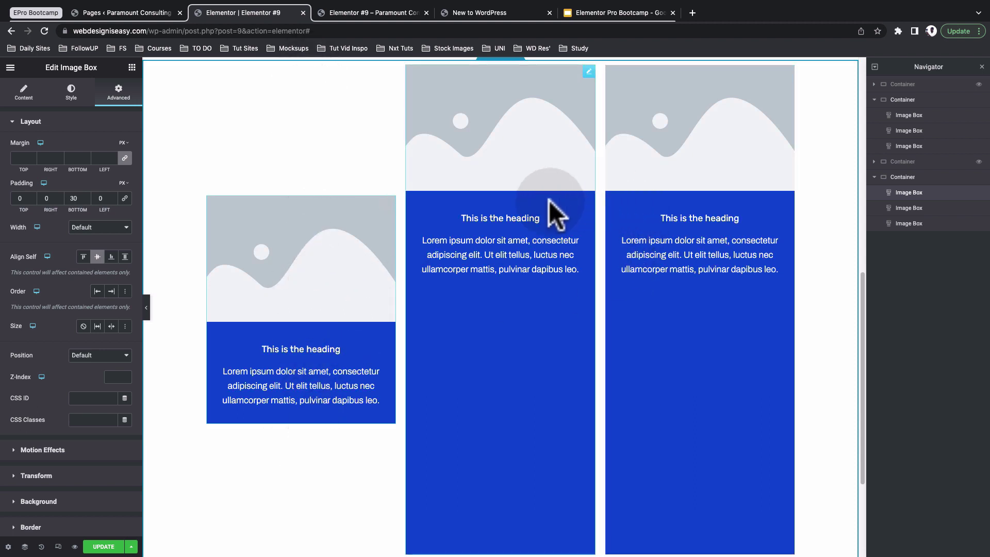
scroll(593, 121, up, 1)
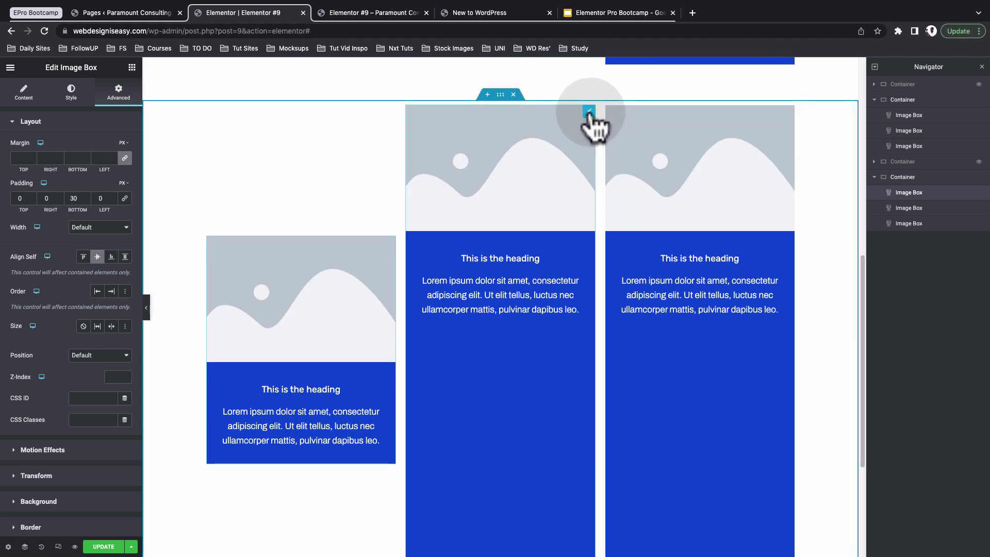
- Set Align Self to Start for the second image box in the full-height container
click(590, 111)
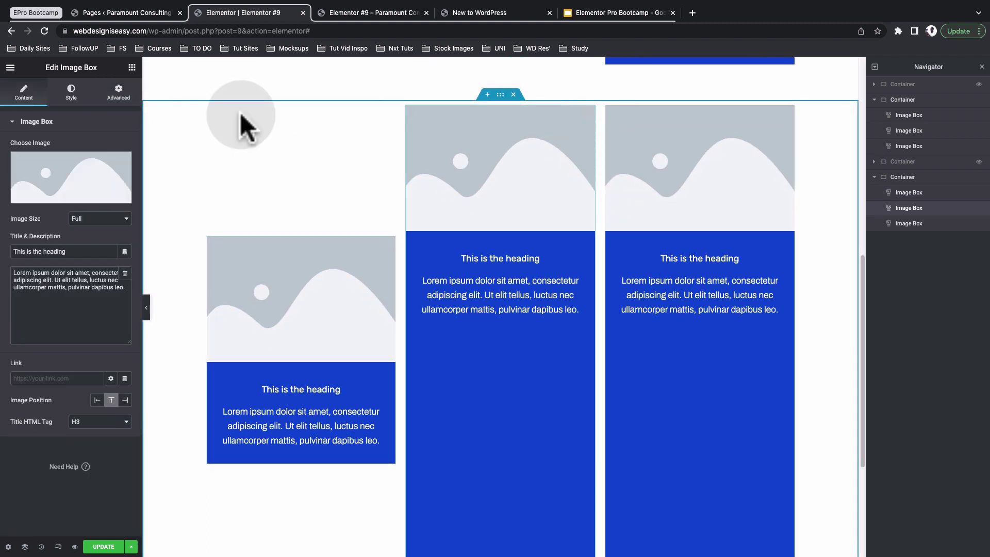
click(120, 105)
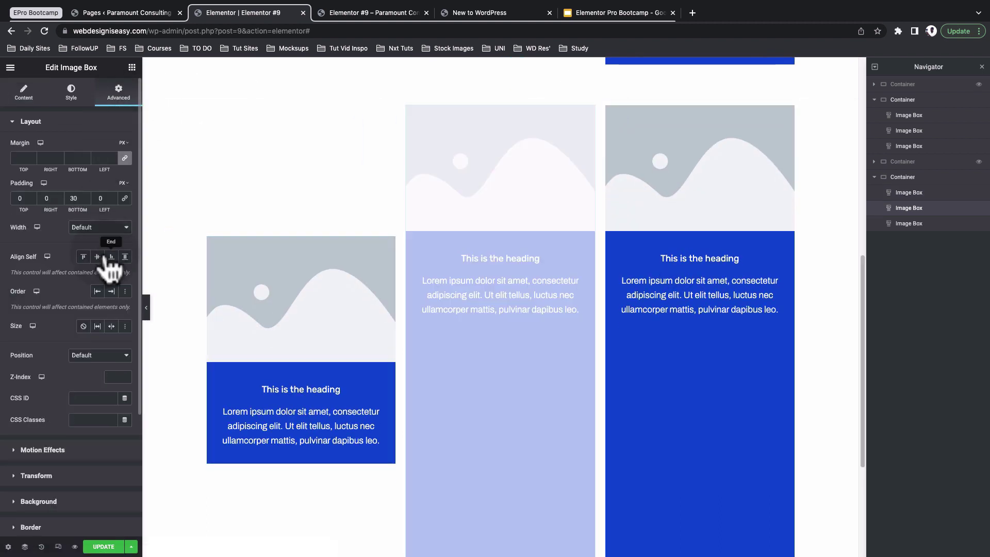
click(83, 257)
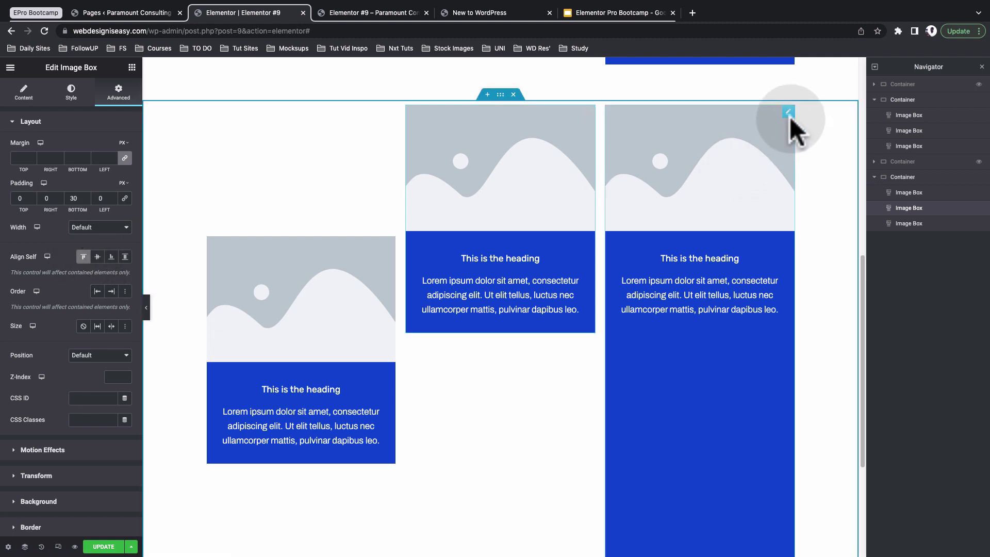
- Set Align Self to End for the third image box and review the staggered row
click(788, 112)
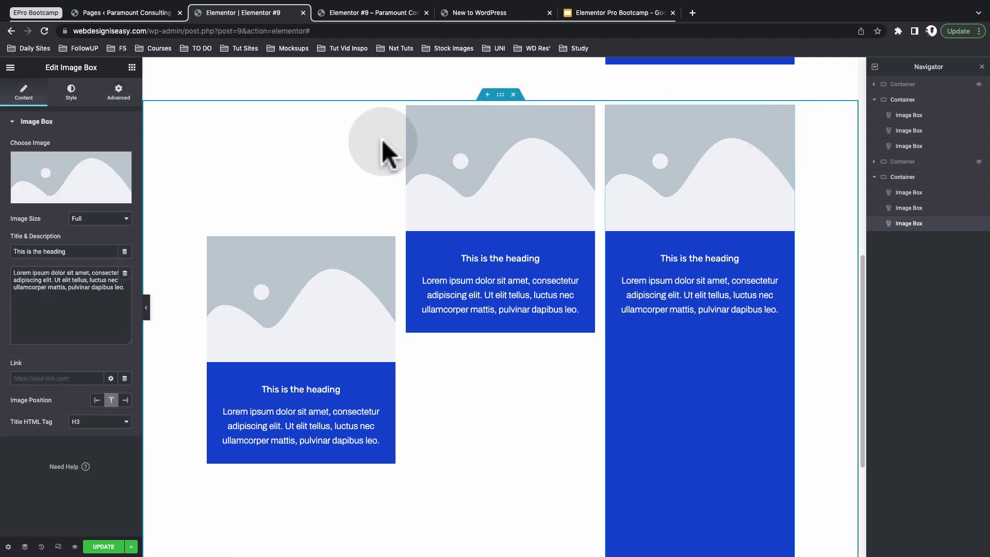
click(124, 100)
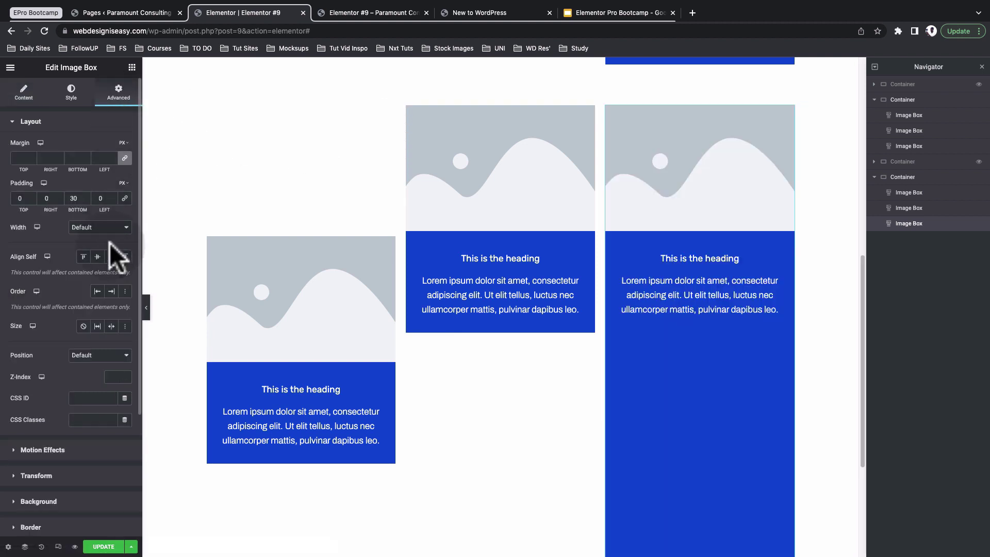
click(111, 256)
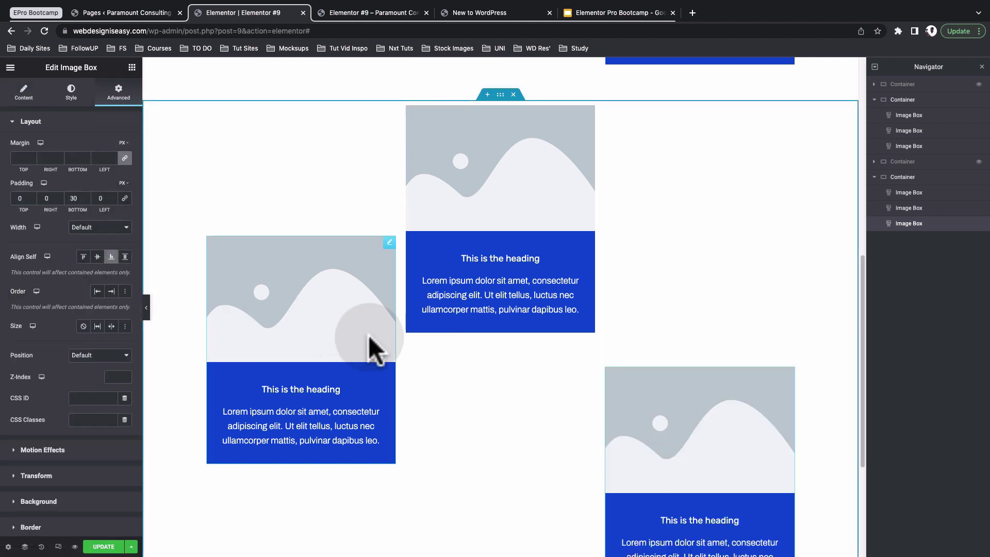
scroll(400, 349, down, 2)
scroll(400, 349, down, 1)
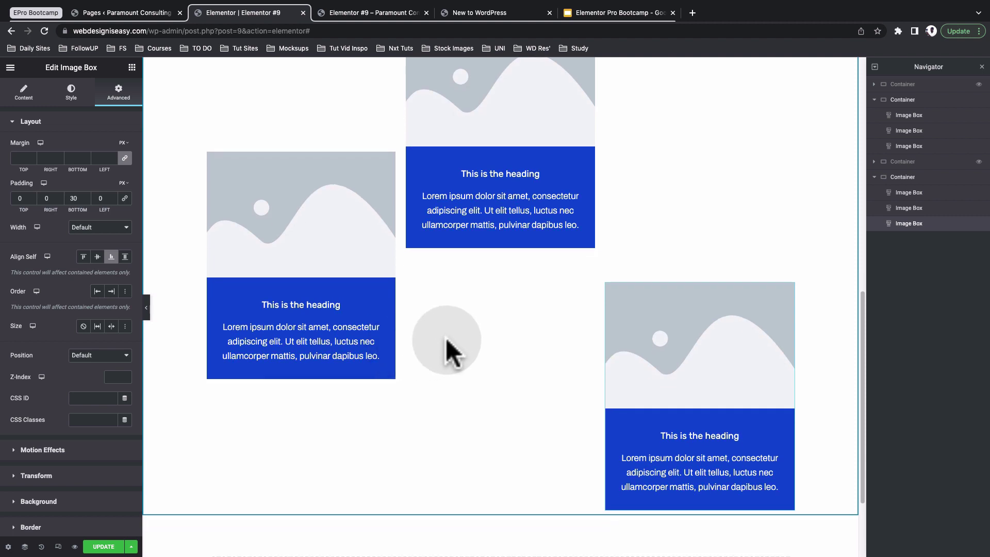
scroll(446, 341, up, 2)
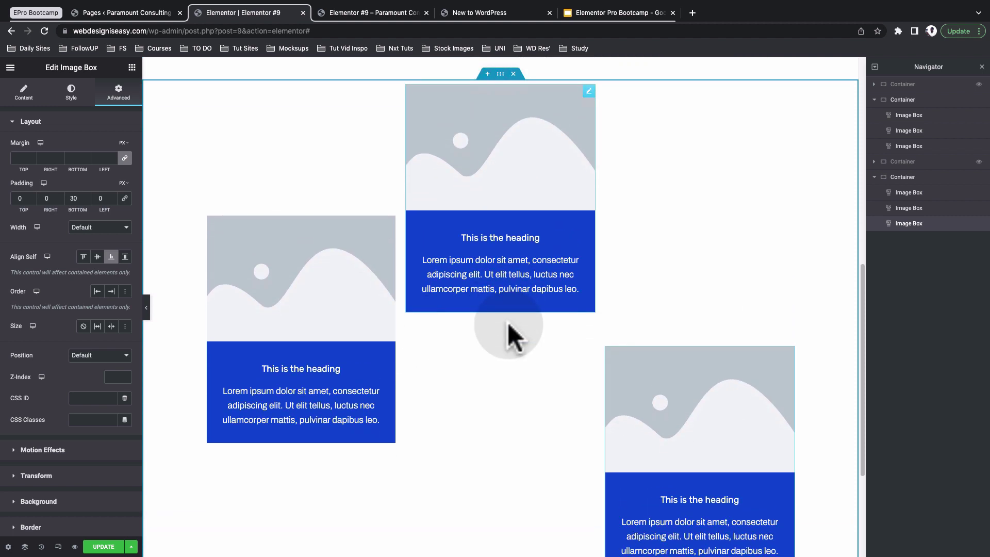
scroll(509, 325, down, 1)
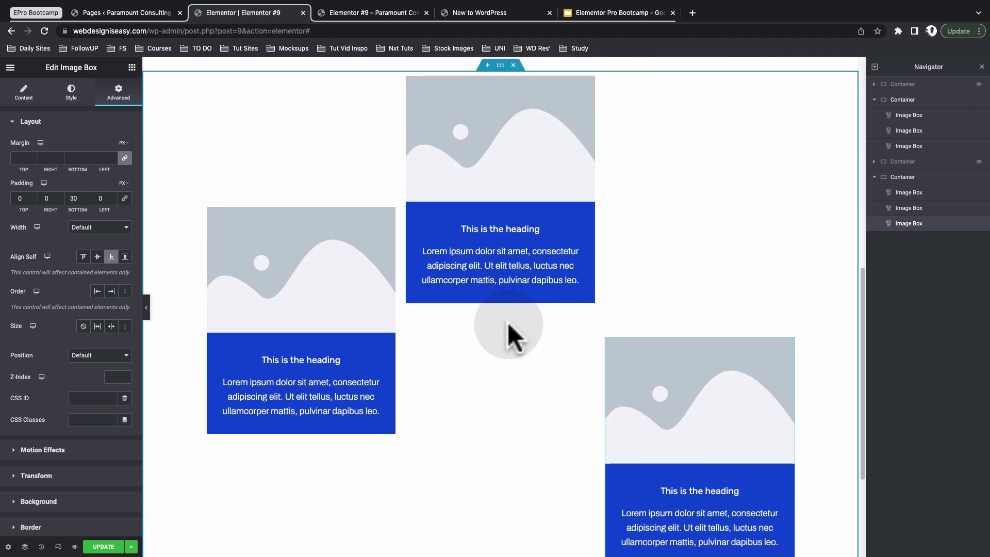
- Set Order to Start for the third image box so it comes first in the row
scroll(507, 323, down, 1)
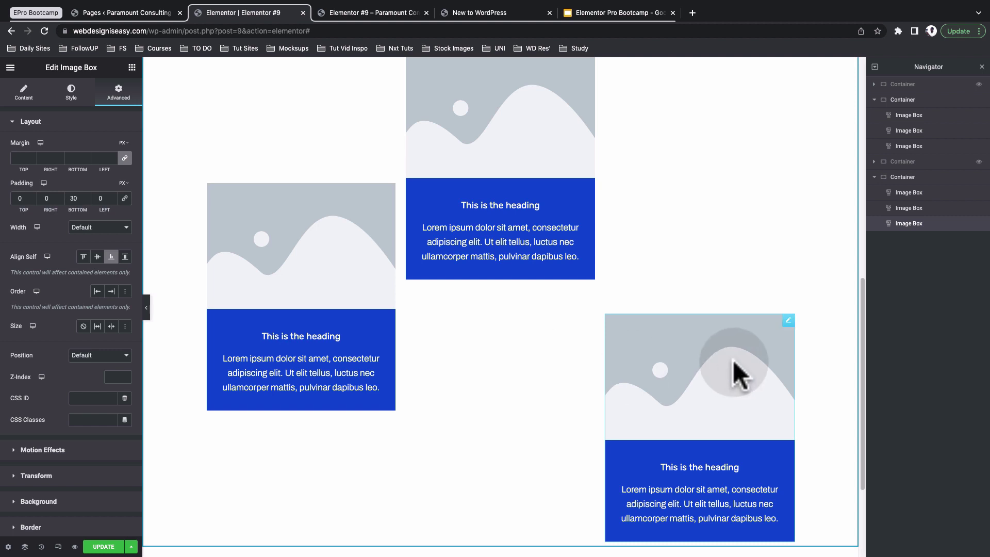
mouse_move(789, 326)
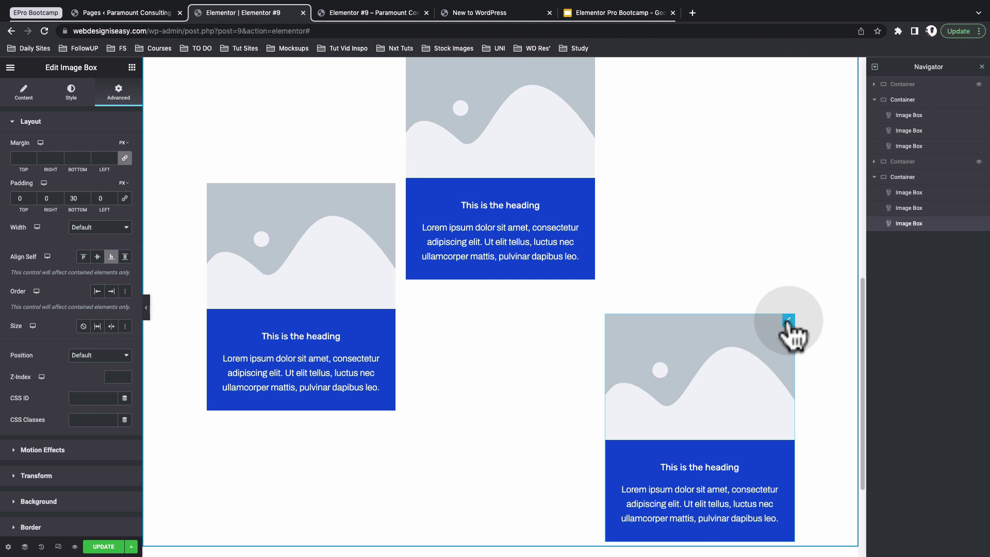
click(97, 291)
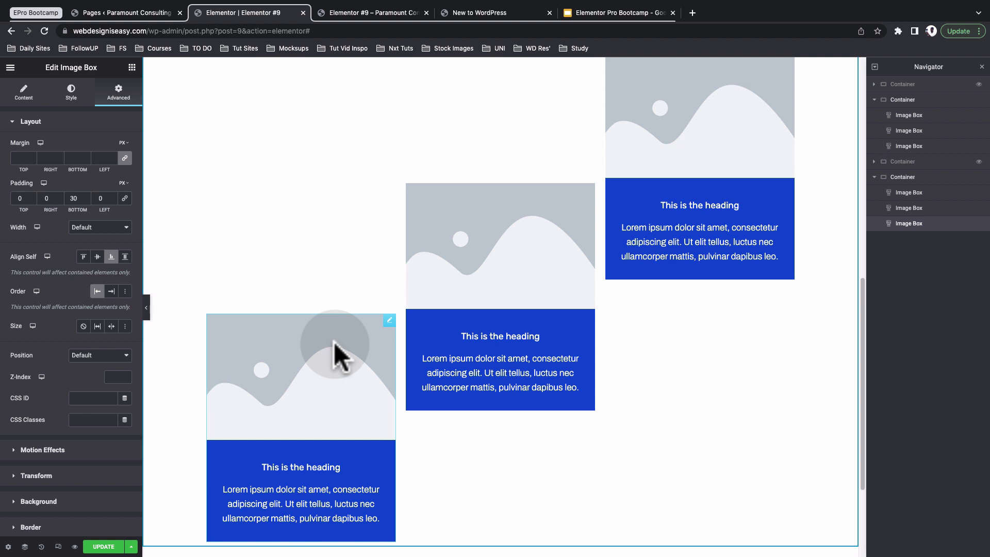
- Try setting Order to End for the center-aligned image box, and undo the order changes in the row
click(588, 188)
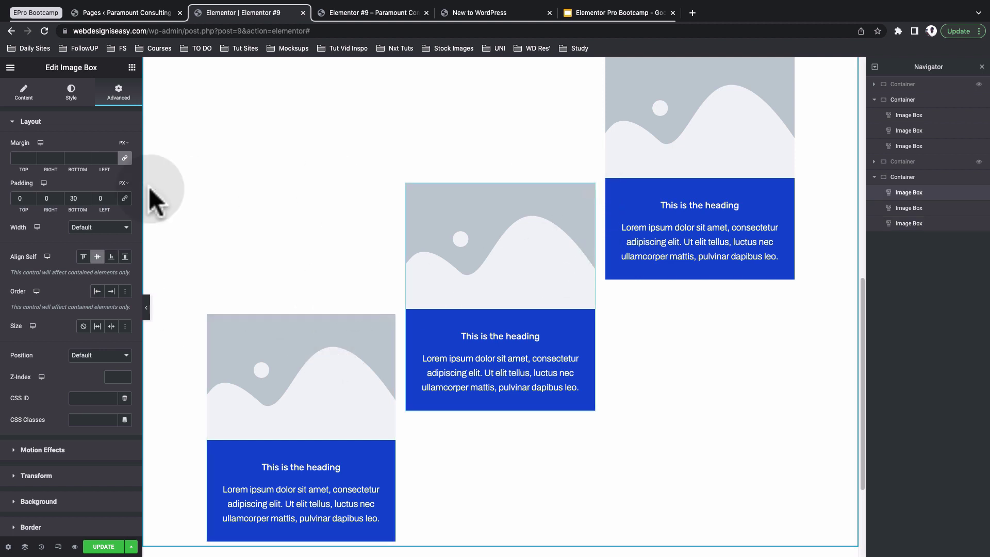
click(110, 292)
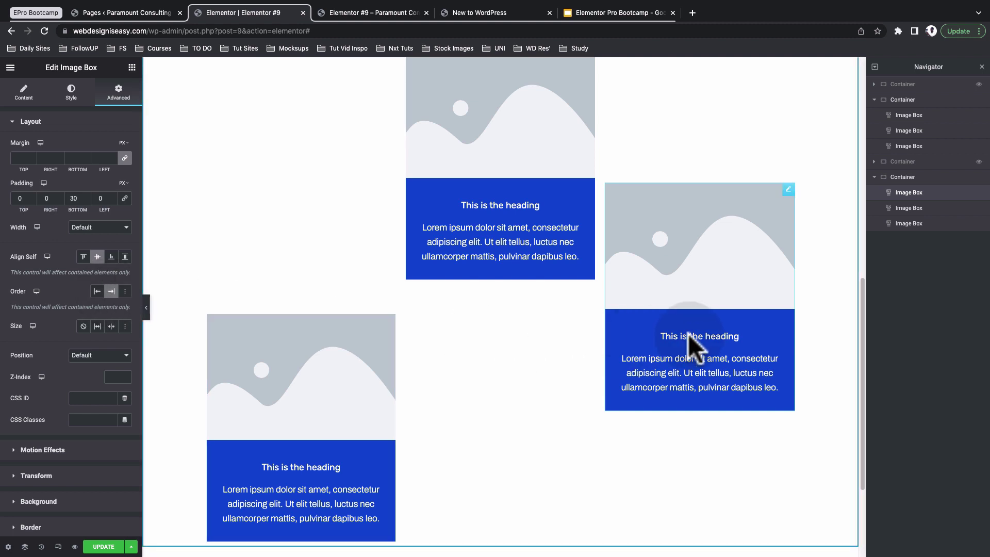
key(ctrl+z)
- Try the vertical column direction on the container holding the staggered image boxes and review the stacked boxes
scroll(561, 305, up, 3)
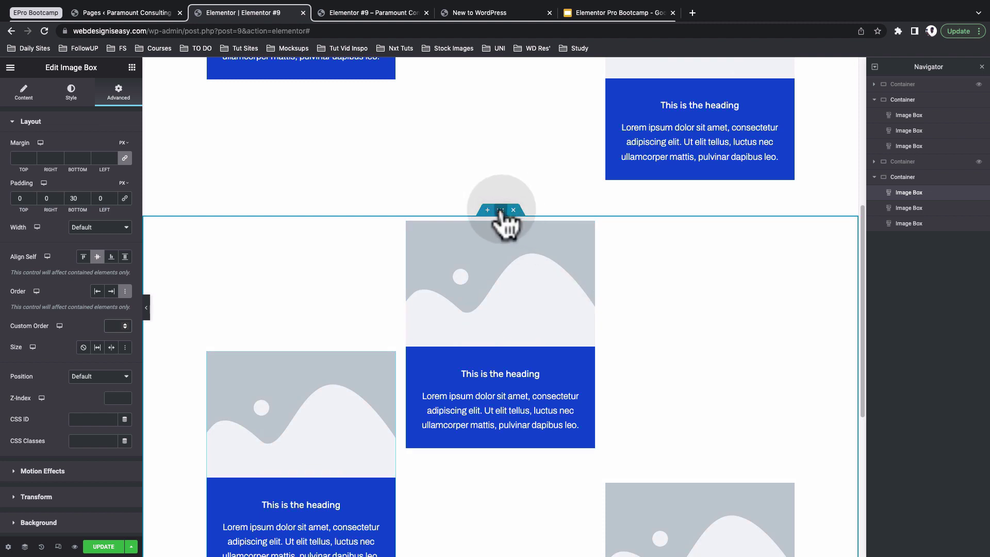
click(501, 210)
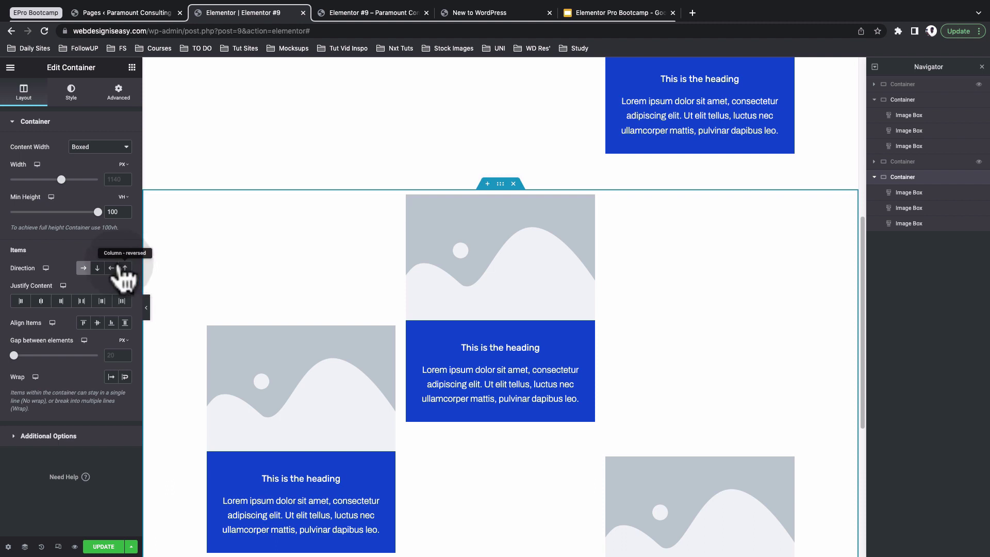
click(97, 268)
scroll(311, 287, down, 8)
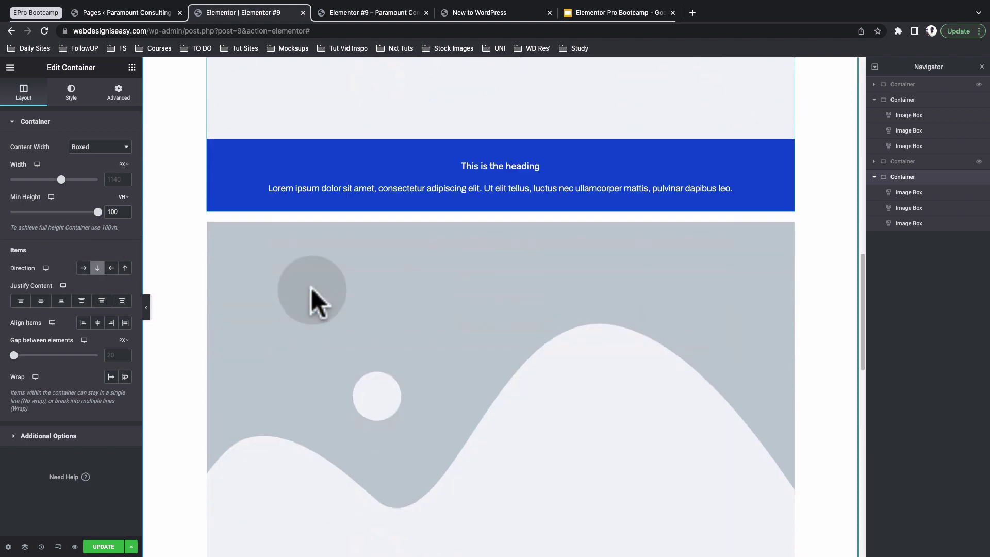
scroll(311, 288, down, 5)
scroll(311, 288, down, 1)
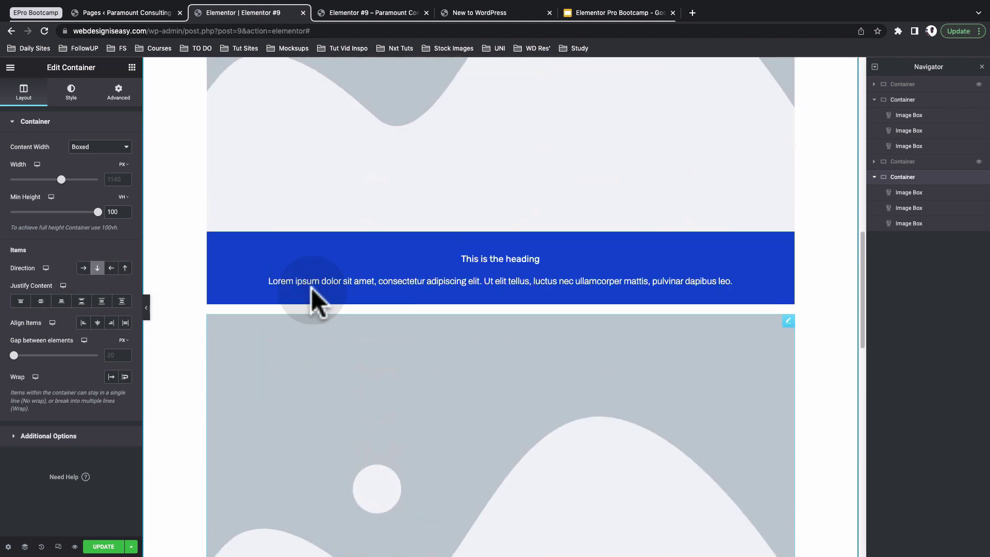
- Compare the container's Row - reversed and Row - horizontal directions, and undo the last direction change
click(111, 267)
scroll(389, 292, up, 3)
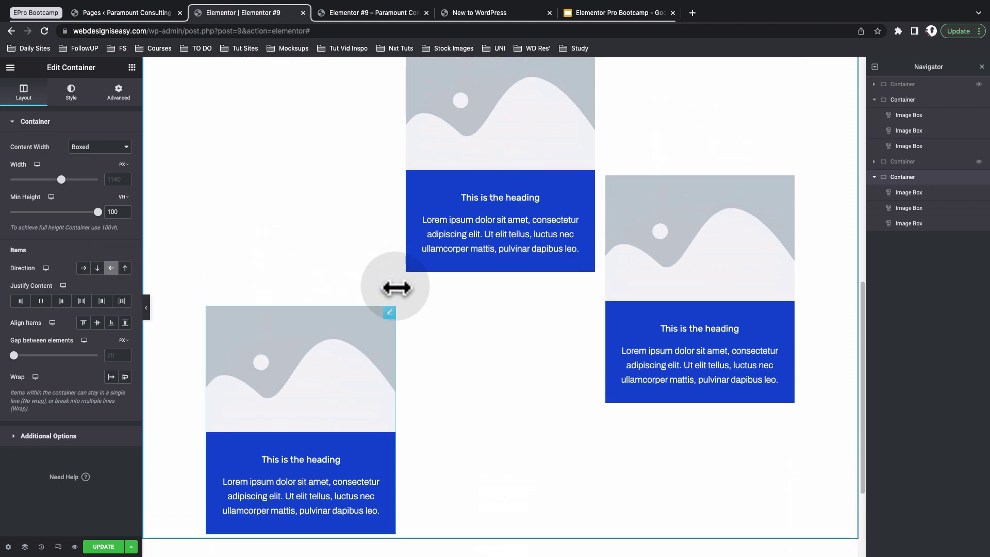
click(82, 269)
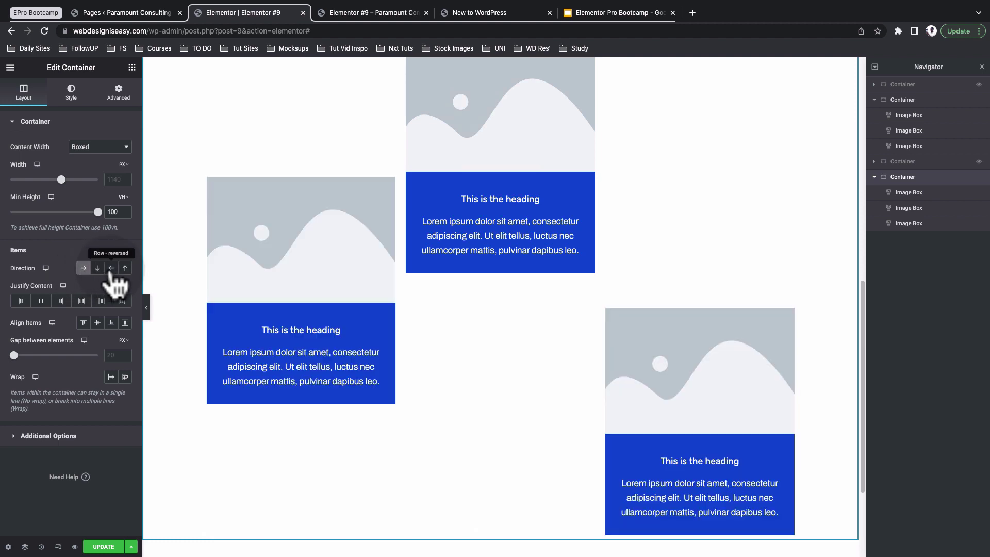
click(111, 268)
click(83, 267)
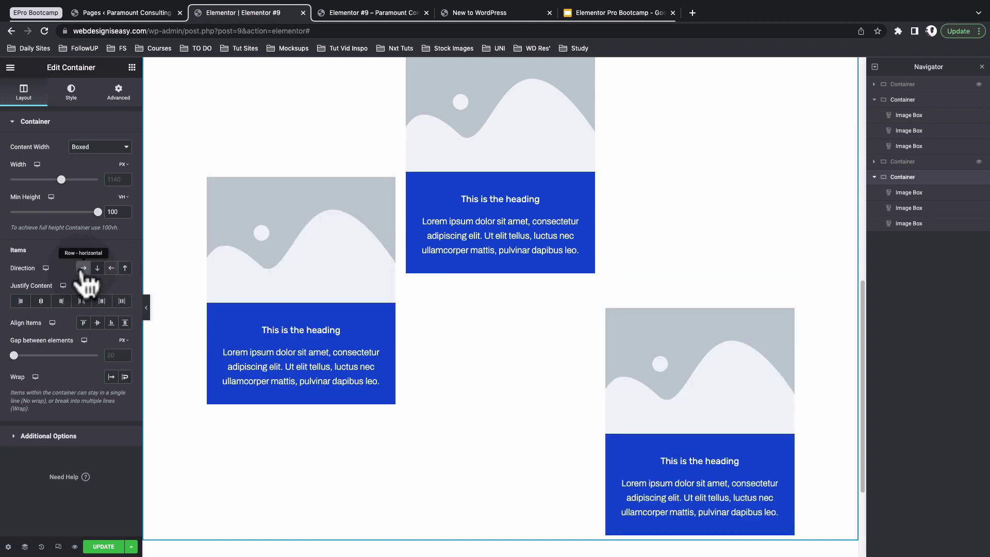
click(111, 268)
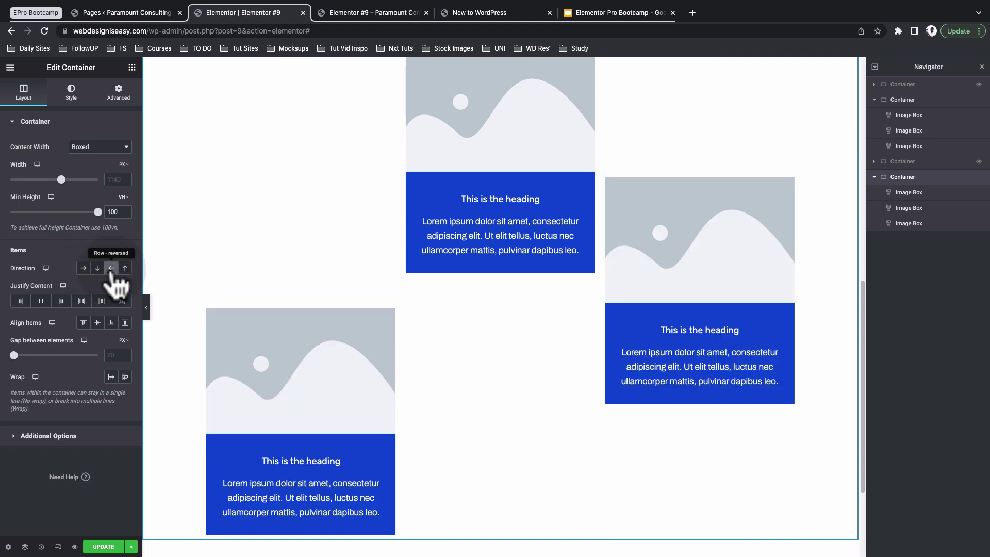
key(ctrl+z)
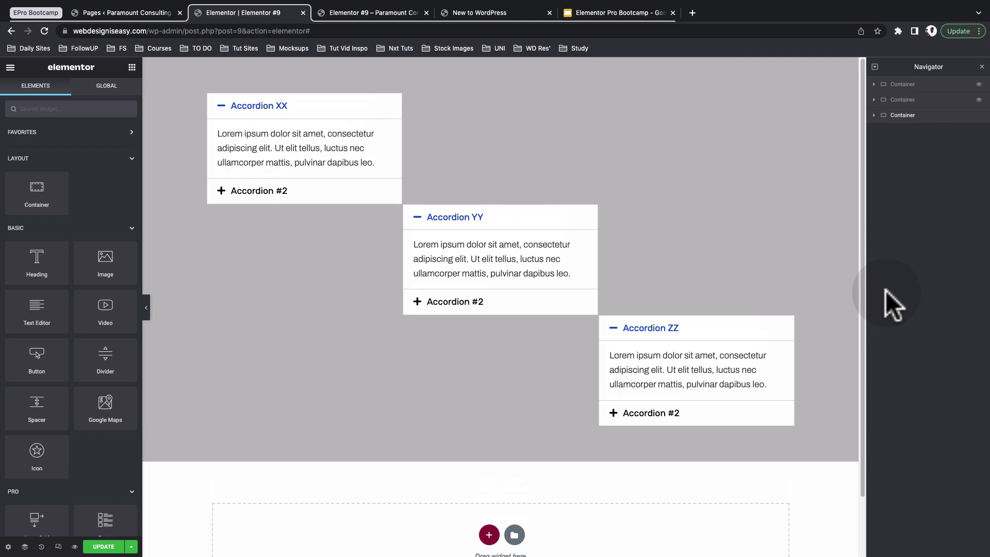
- Add a new single-column container with vertical direction below the section of staggered accordions
scroll(851, 423, down, 2)
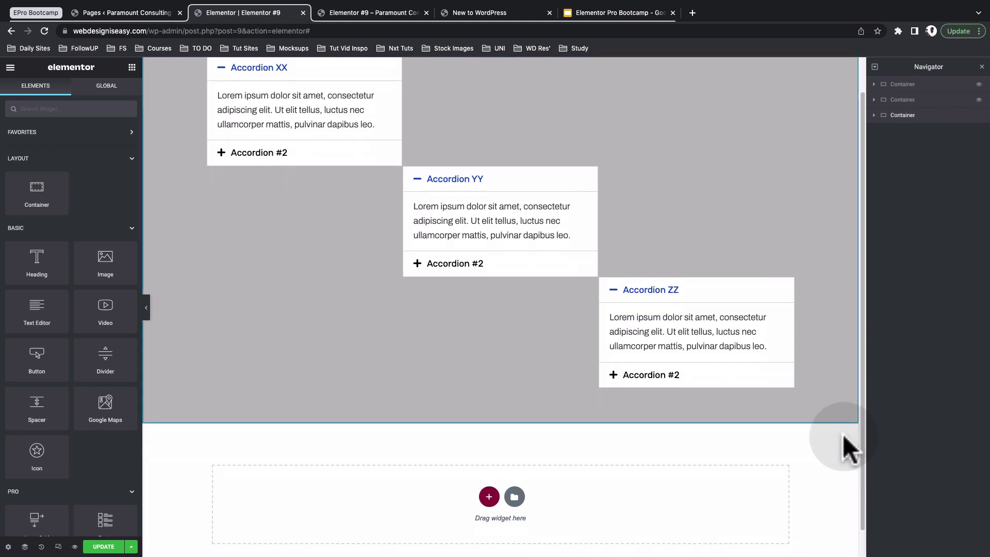
click(489, 468)
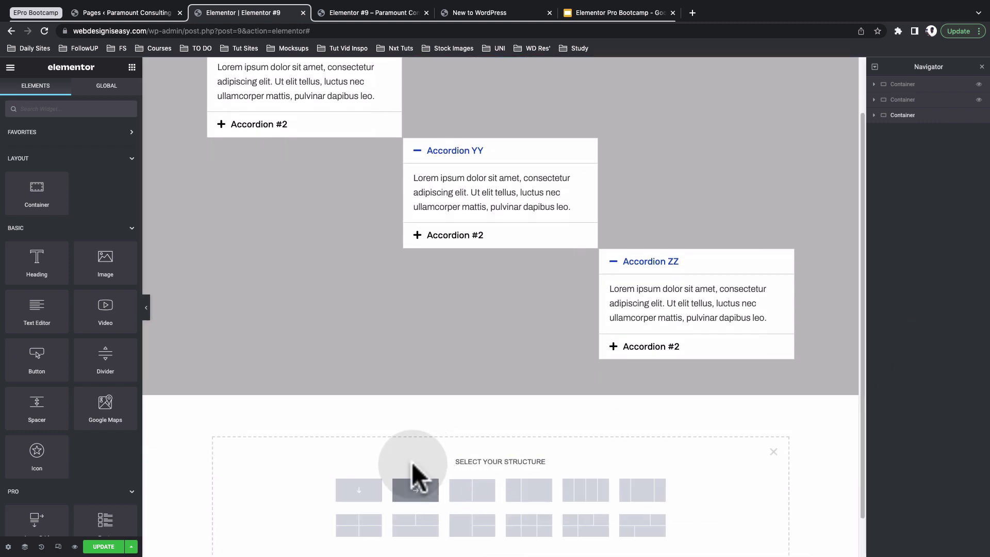
scroll(410, 463, down, 1)
click(359, 445)
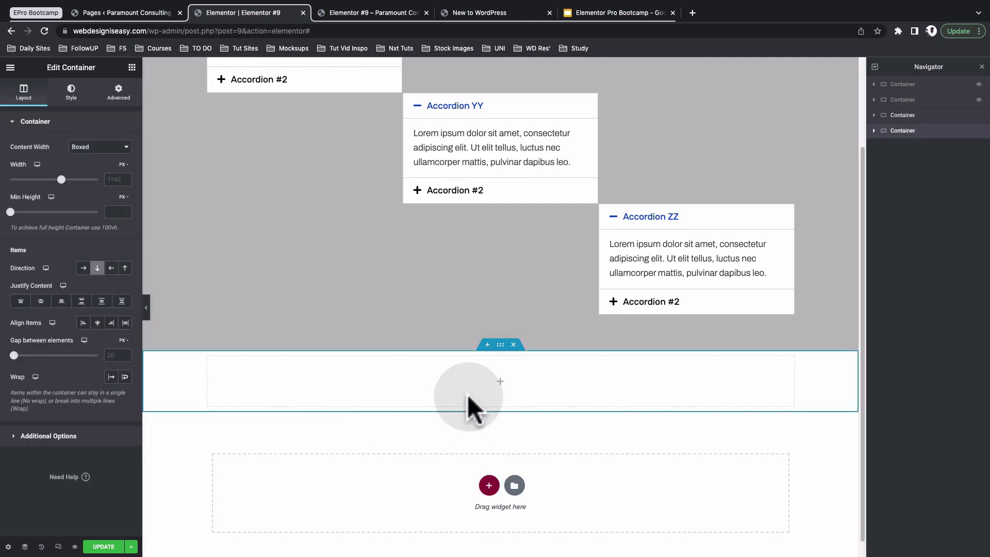
- Unlink the new container's padding values, switch the unit to percent, and set the top and bottom padding to 5%
click(118, 93)
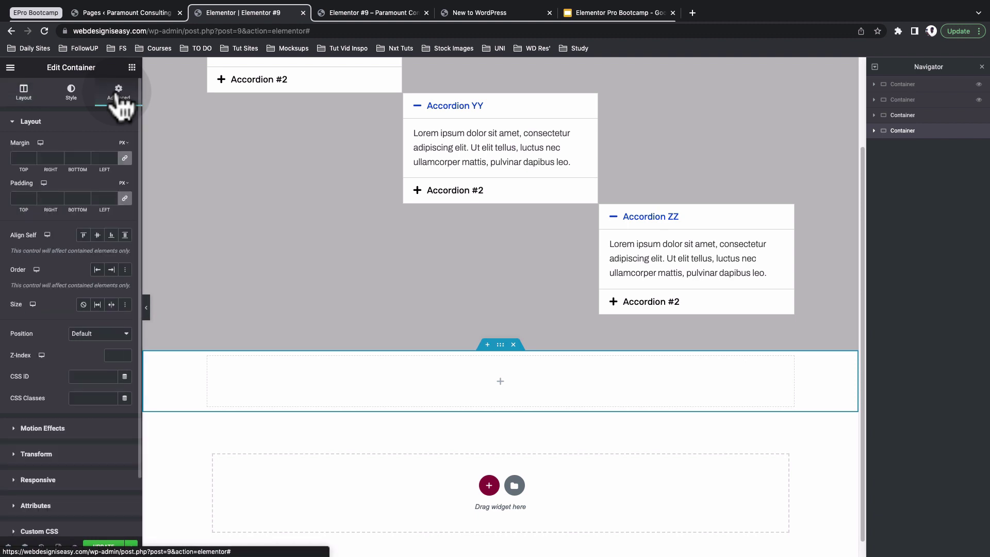
click(125, 198)
click(124, 183)
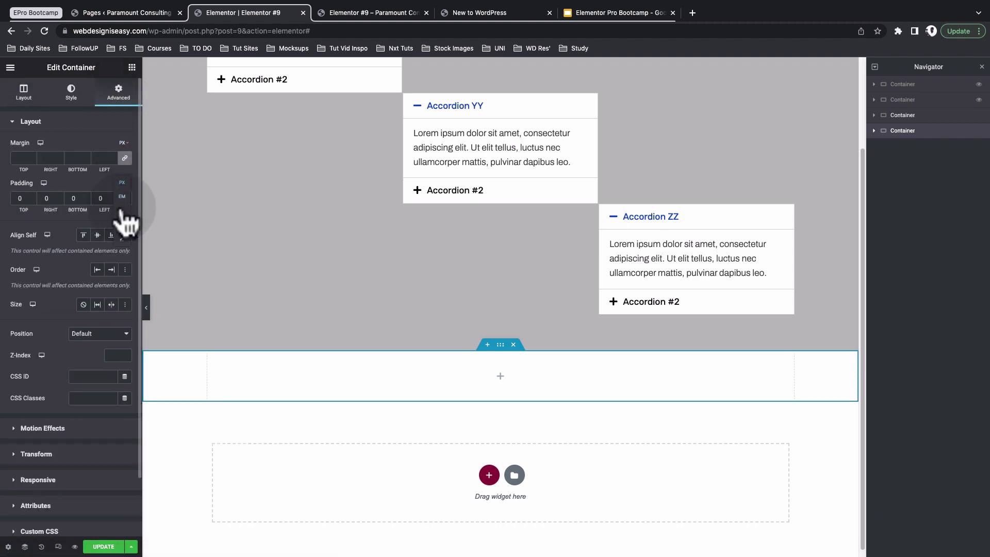
click(126, 221)
click(20, 198)
text(5)
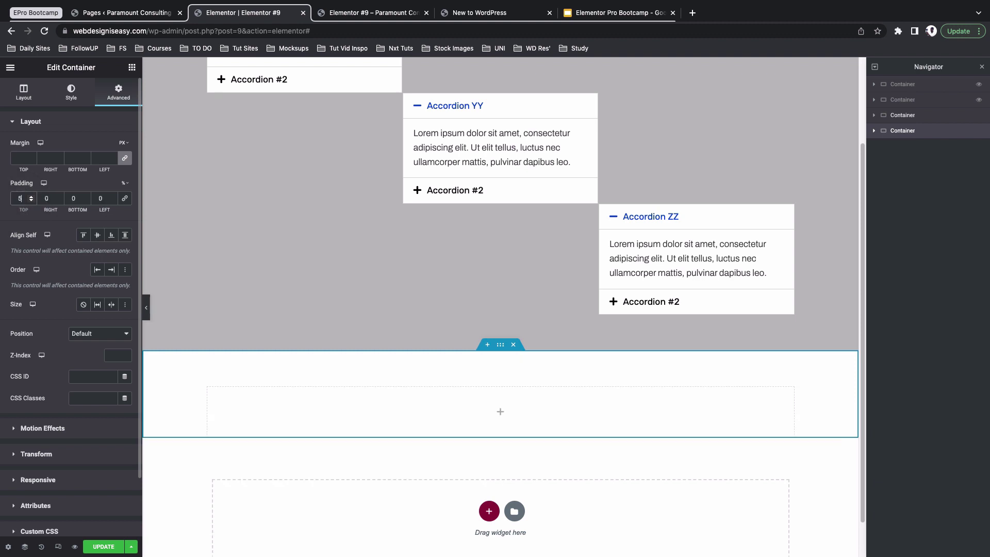
click(74, 199)
text(5)
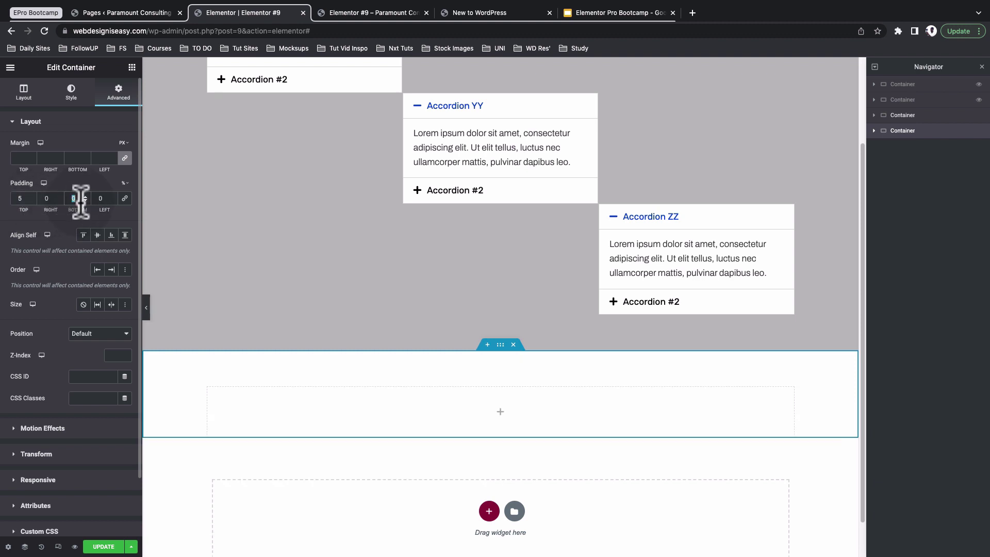
- Give the new container a classic background in the same grey global colour as the accordion section above
click(72, 94)
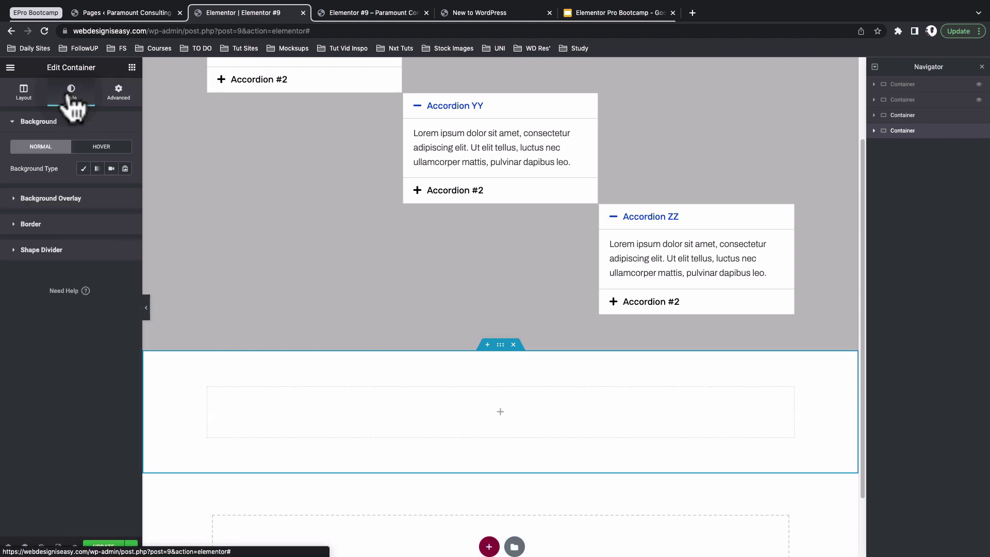
click(83, 169)
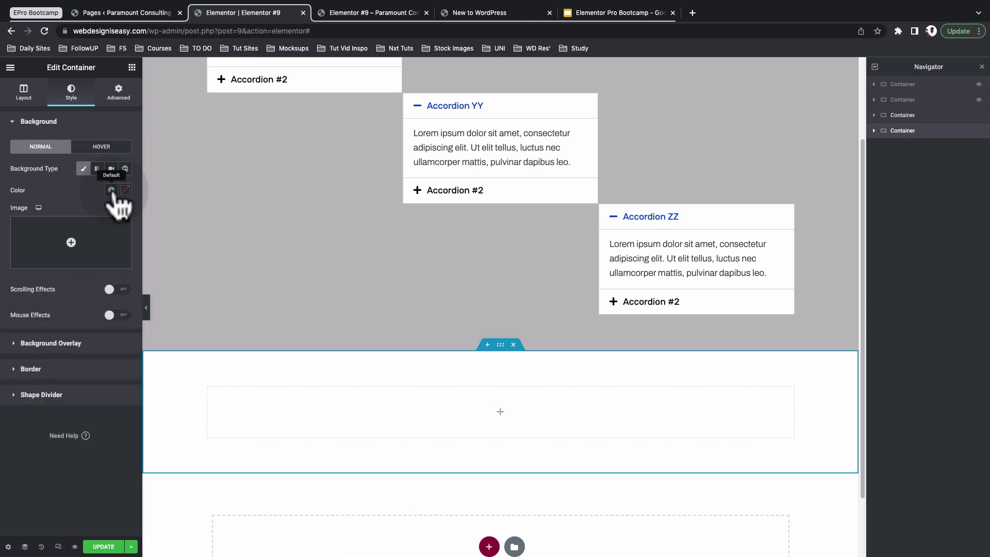
click(111, 190)
scroll(460, 345, down, 2)
click(459, 345)
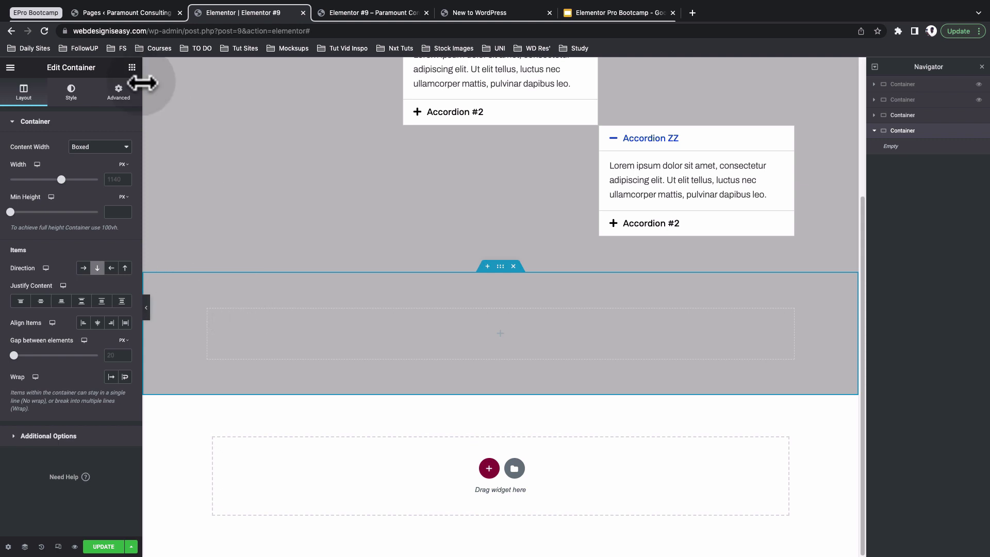
- Find the Accordion widget and add it to the empty grey container
click(132, 68)
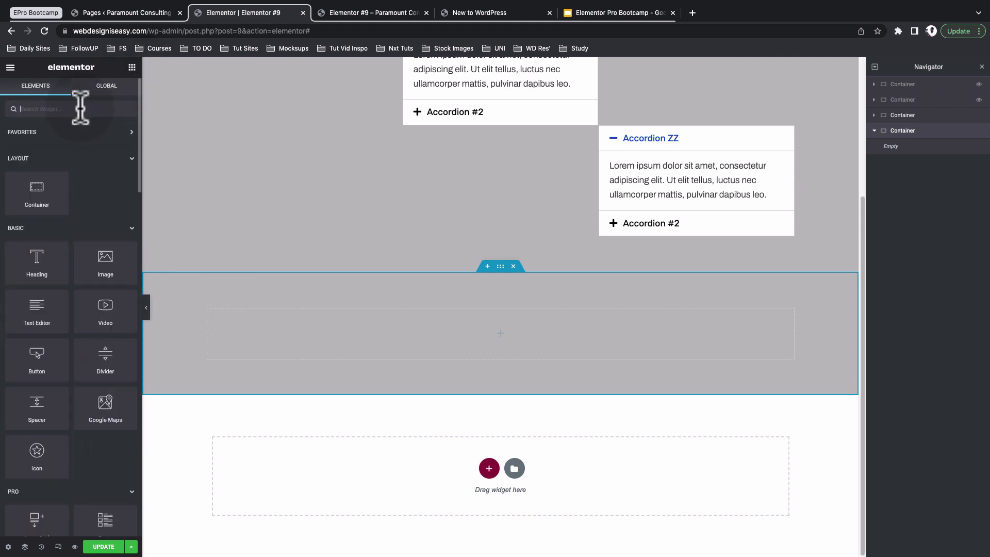
text(acc)
drag(104, 147, 261, 317)
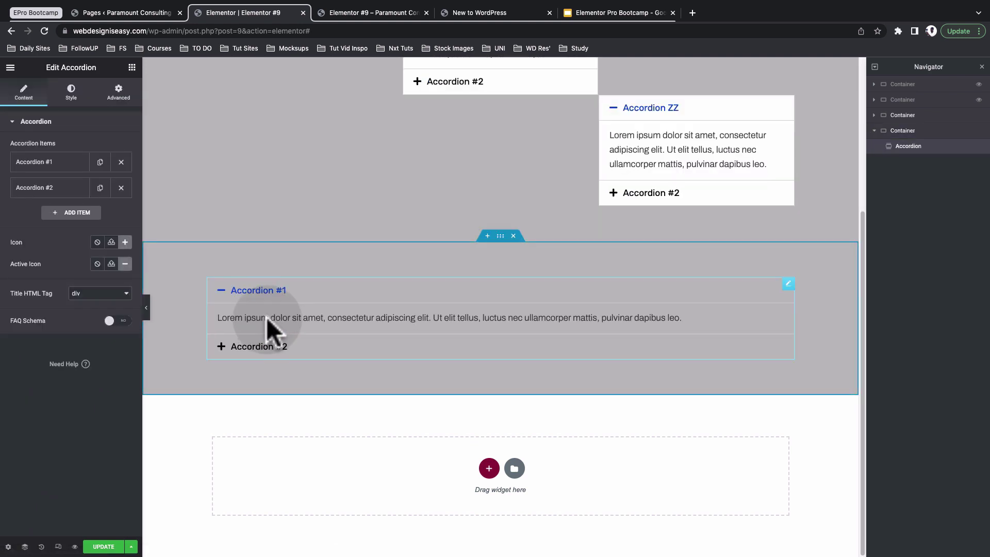
- Give the new accordion a classic background using the White Elements global colour
click(120, 93)
scroll(67, 444, down, 2)
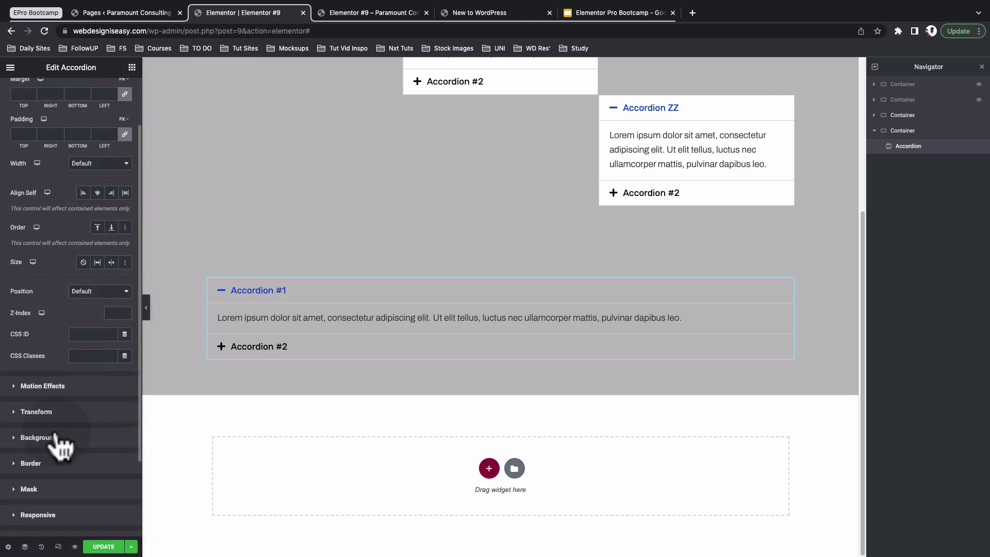
click(57, 437)
click(110, 247)
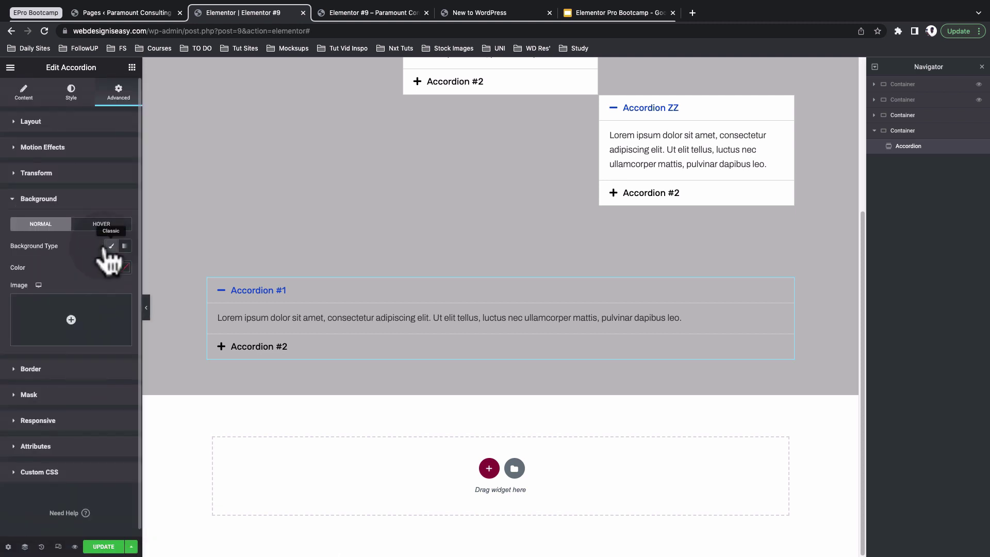
click(111, 268)
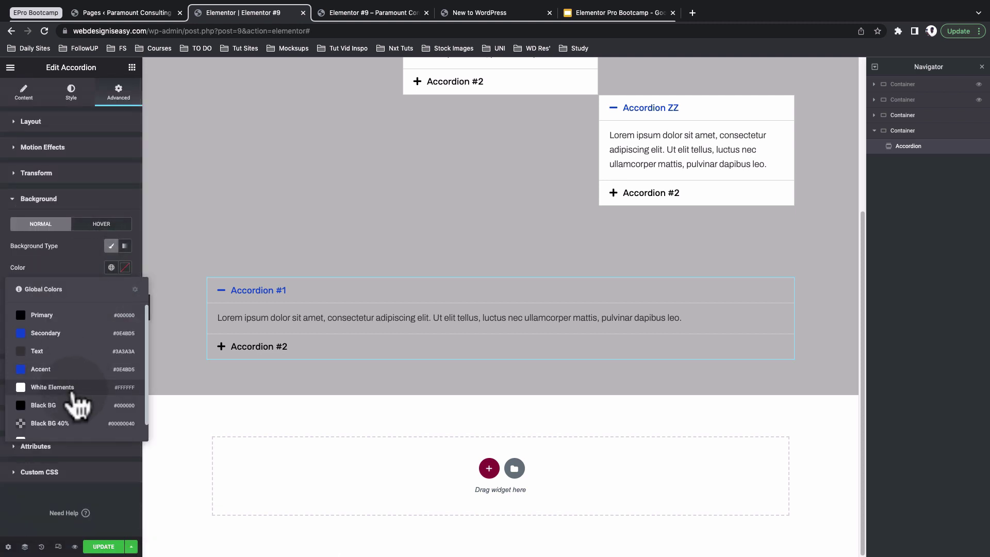
click(73, 389)
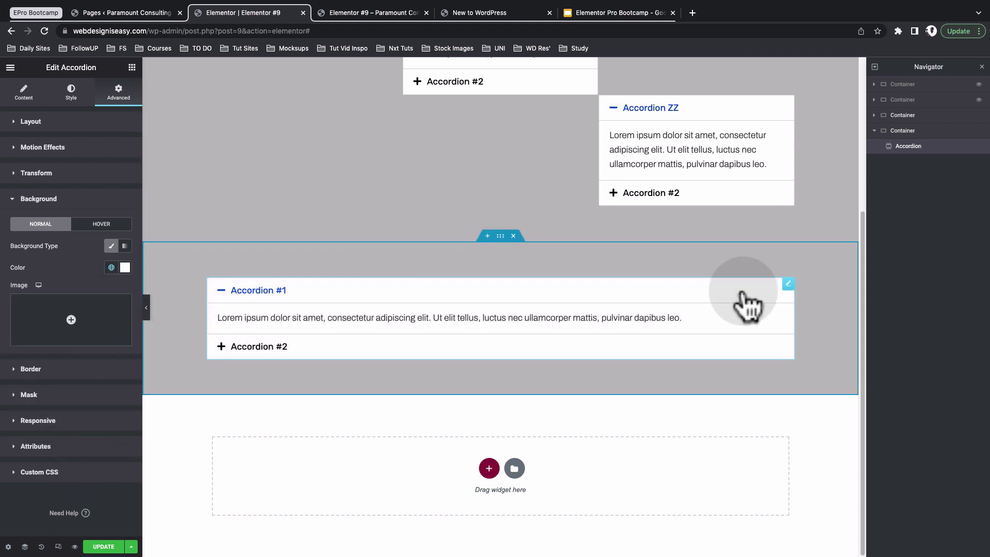
- Duplicate the white accordion twice so that the new container holds three accordions
scroll(743, 294, up, 5)
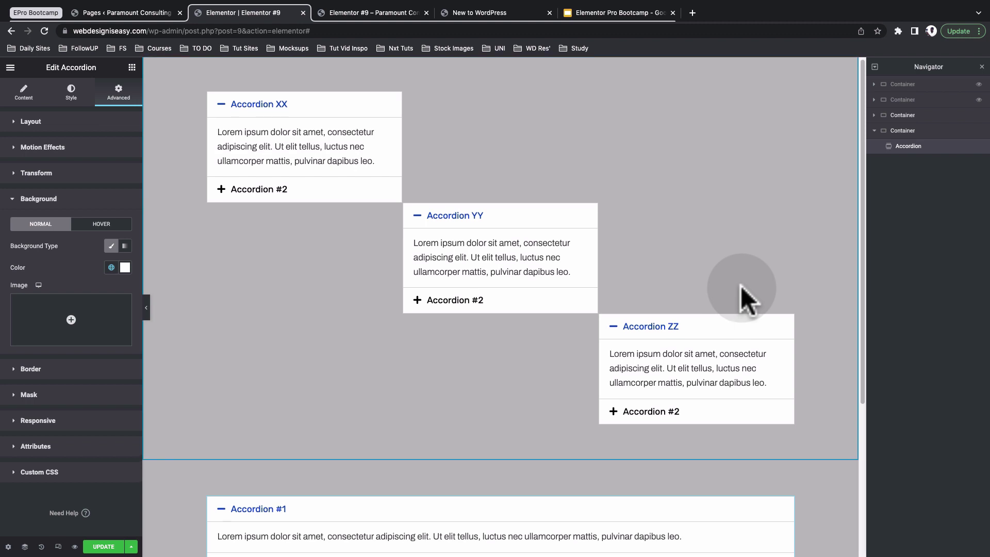
scroll(740, 285, down, 4)
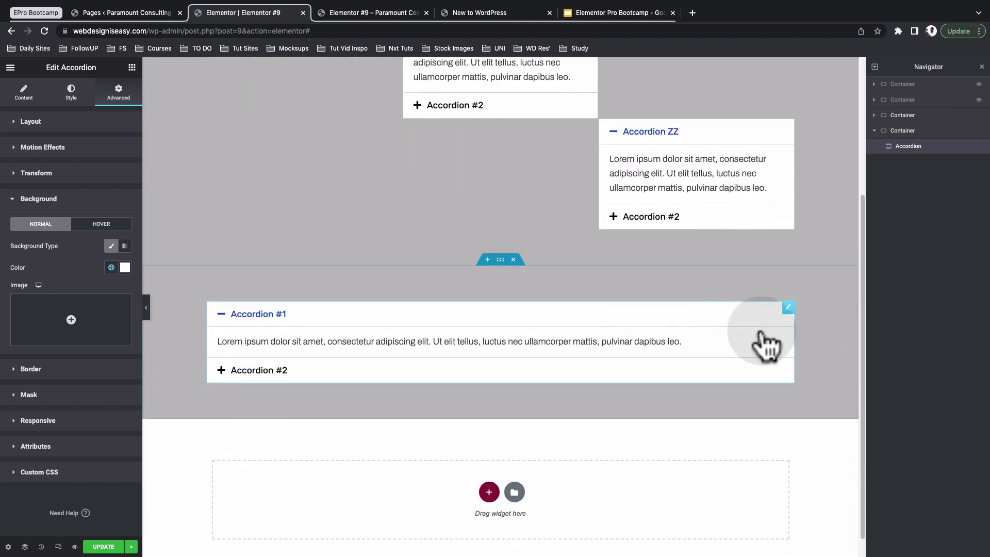
right_click(785, 313)
click(811, 336)
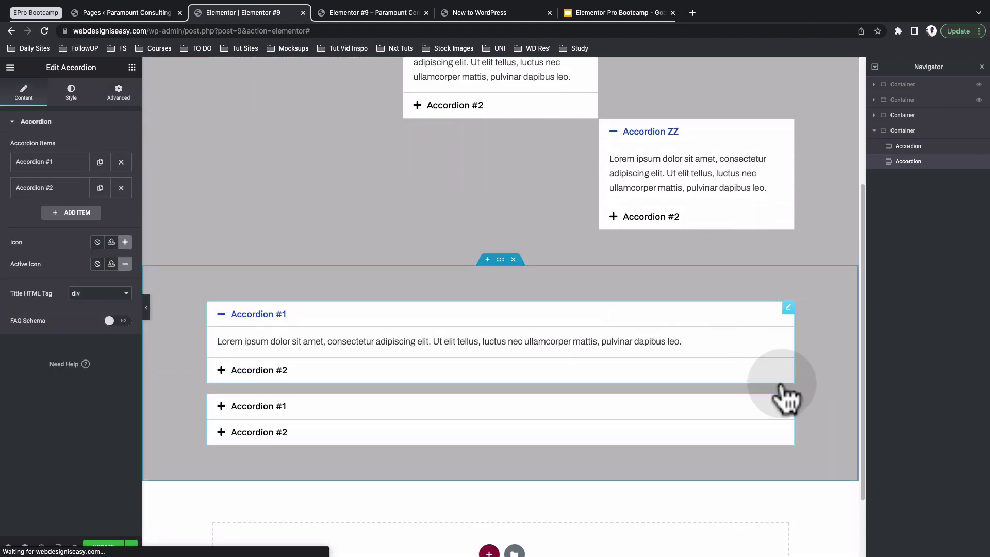
right_click(785, 371)
click(813, 387)
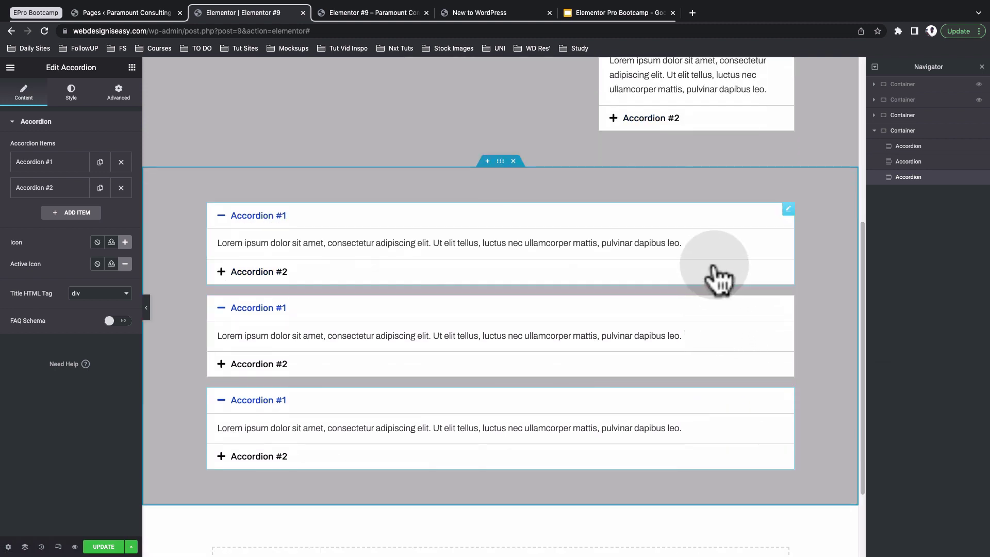
- Set the first accordion in the new container to a custom width of 33.3%
click(788, 212)
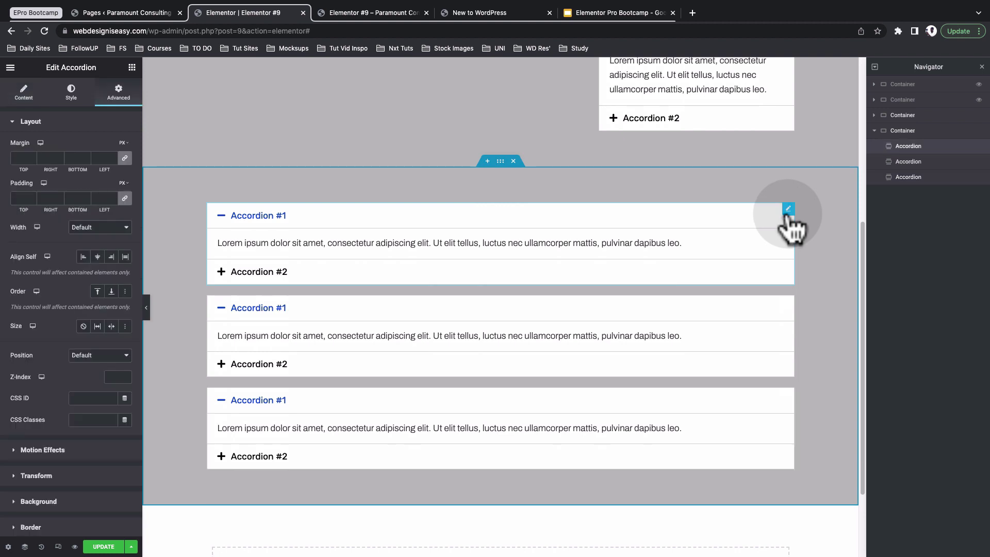
click(128, 98)
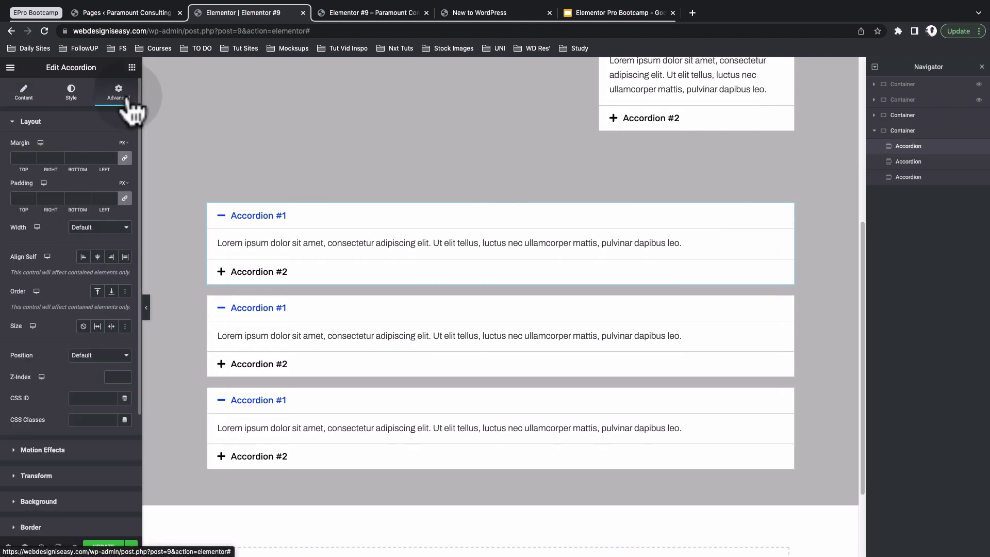
click(91, 230)
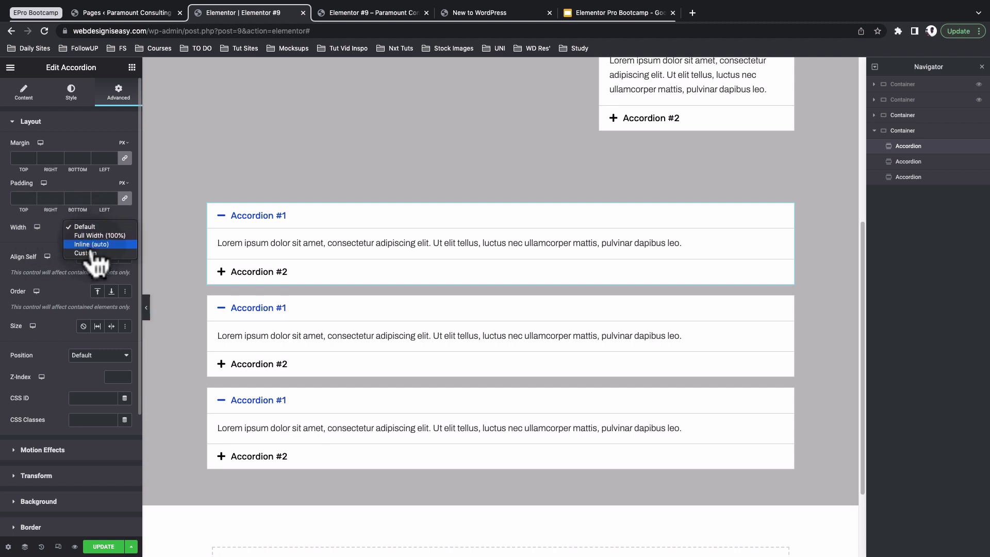
click(87, 253)
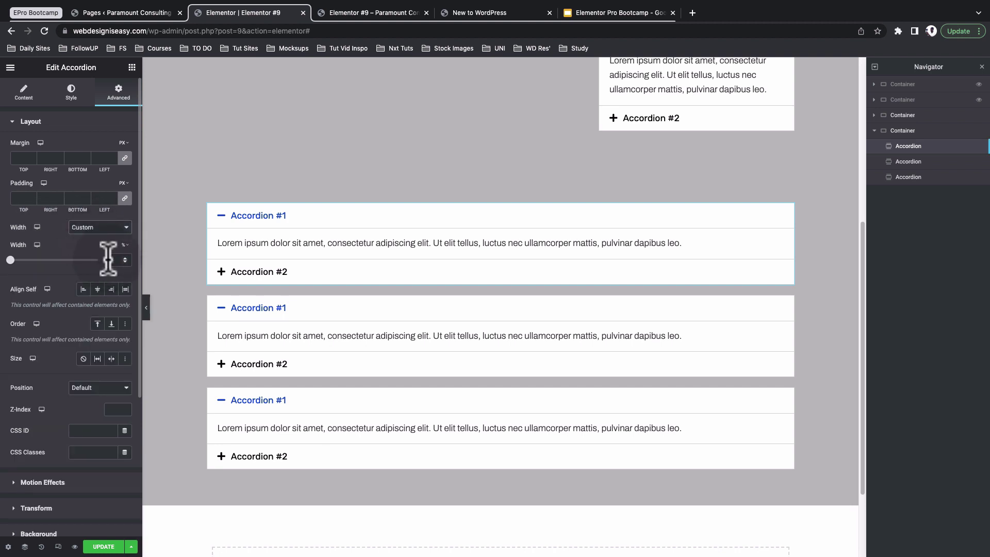
click(109, 258)
text(33.3)
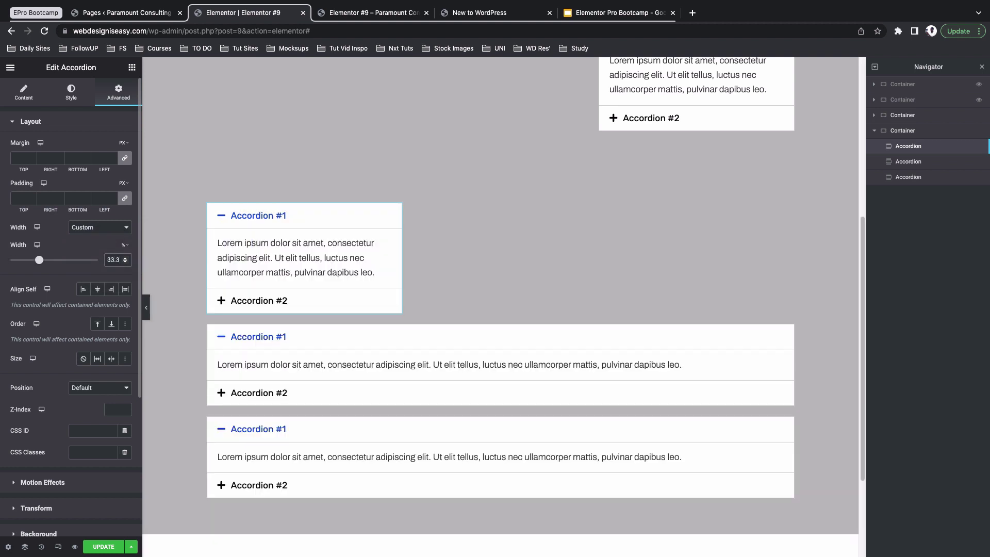
click(338, 266)
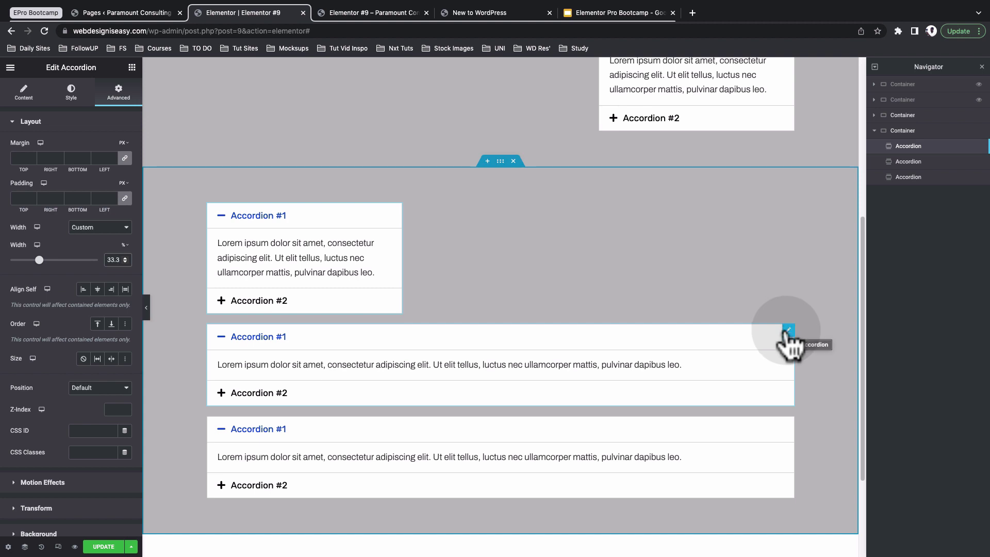
- Set the second accordion's custom width to 33.3%, and paste the same styling onto the third accordion
click(788, 331)
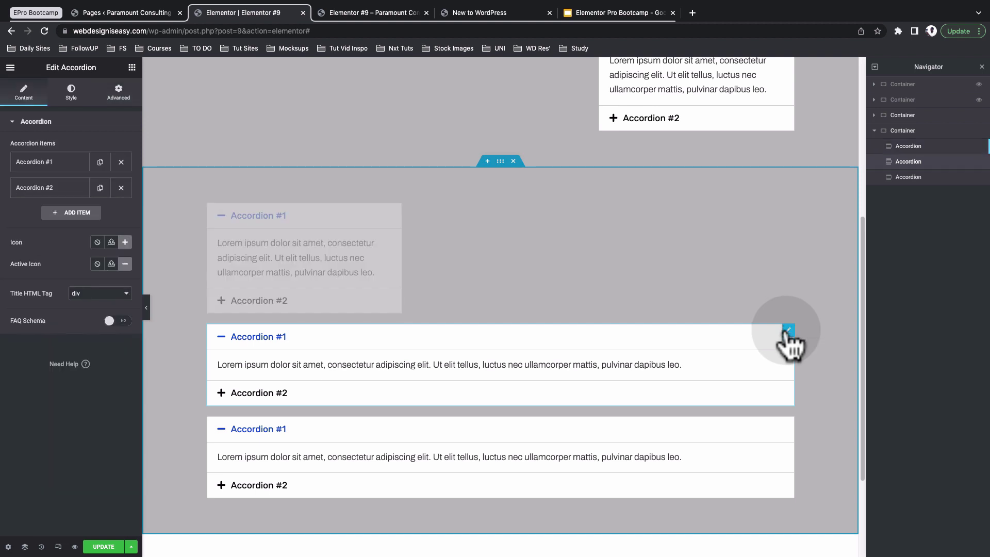
click(115, 94)
click(99, 228)
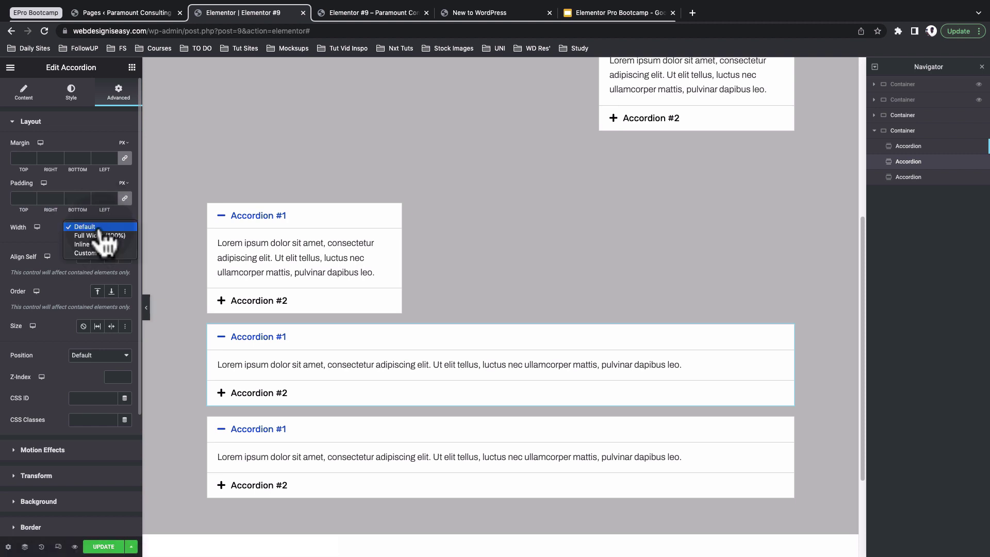
click(100, 253)
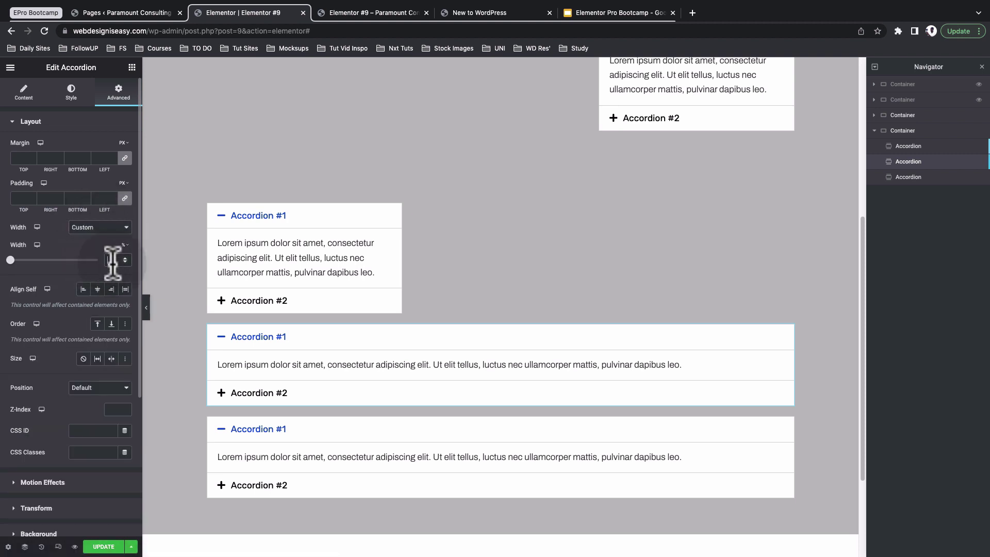
click(113, 260)
text(33.3)
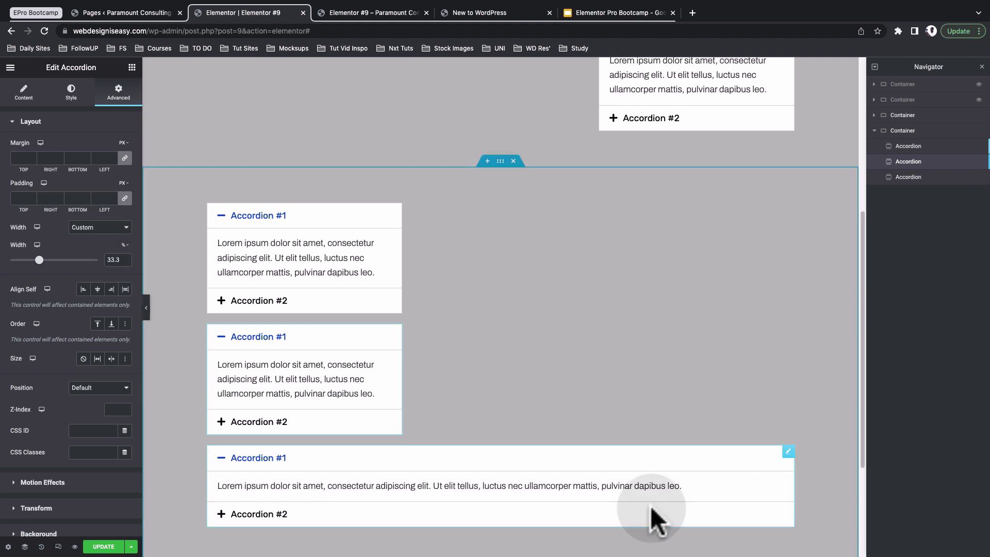
click(788, 452)
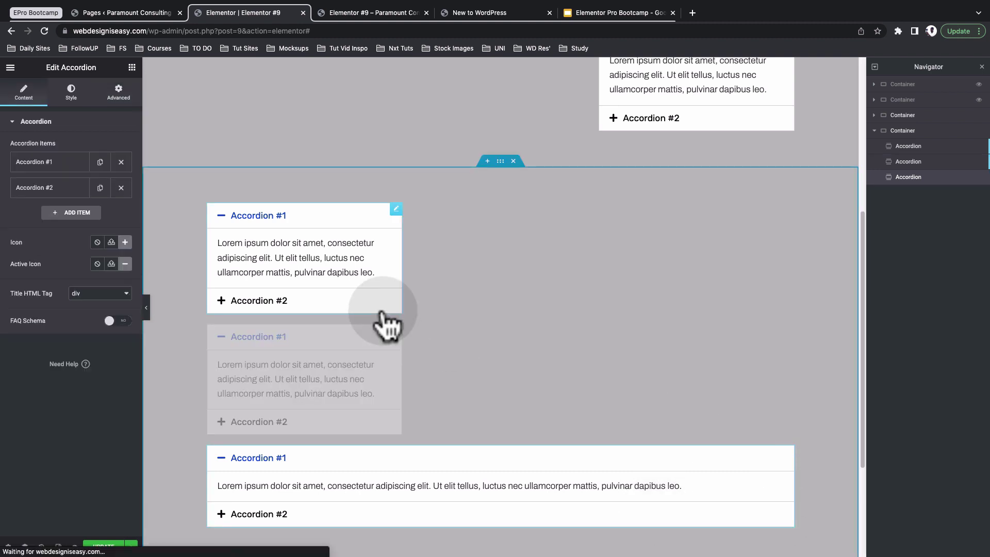
key(ctrl+shift+v)
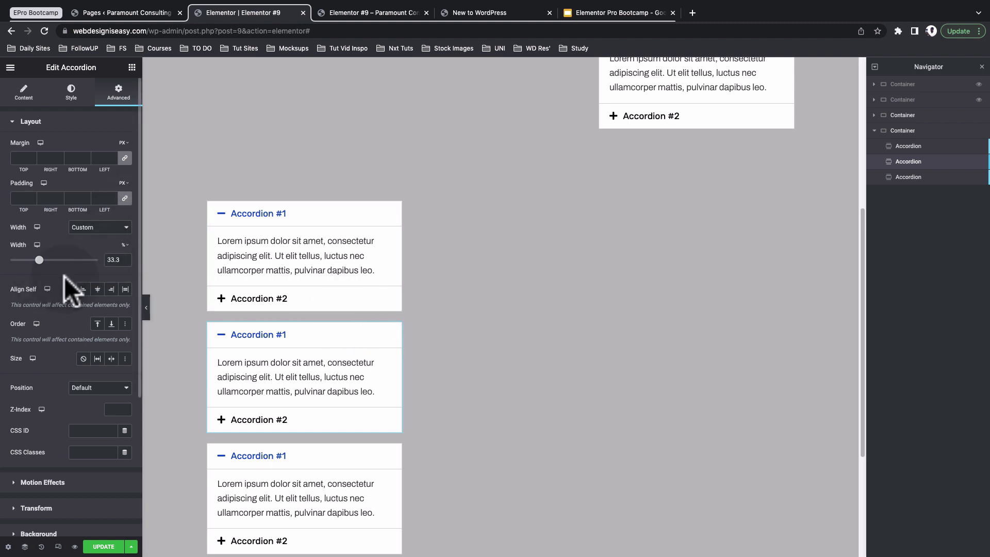
- Stagger the new accordions by setting Align Self to Center for the second and End for the third
click(97, 289)
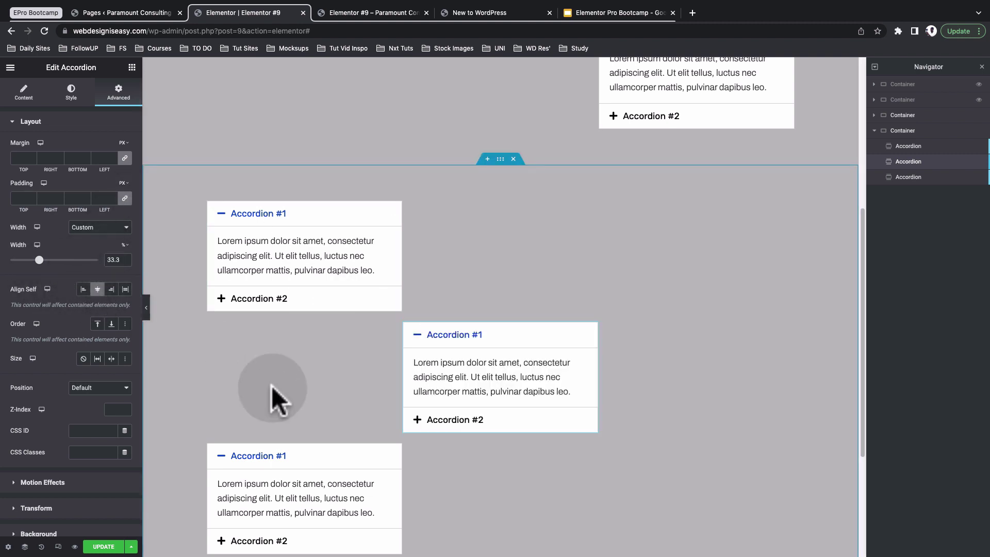
scroll(273, 386, down, 2)
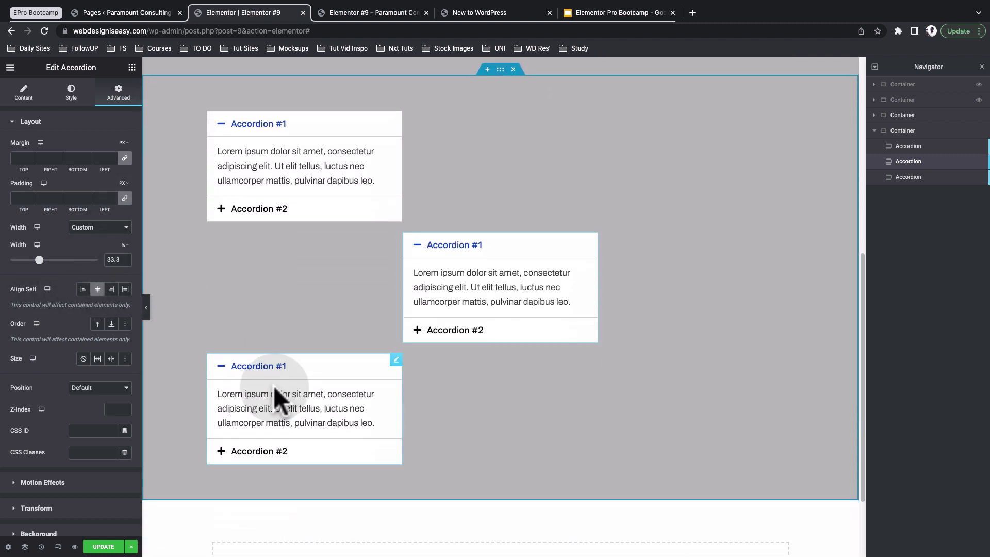
click(396, 357)
click(110, 289)
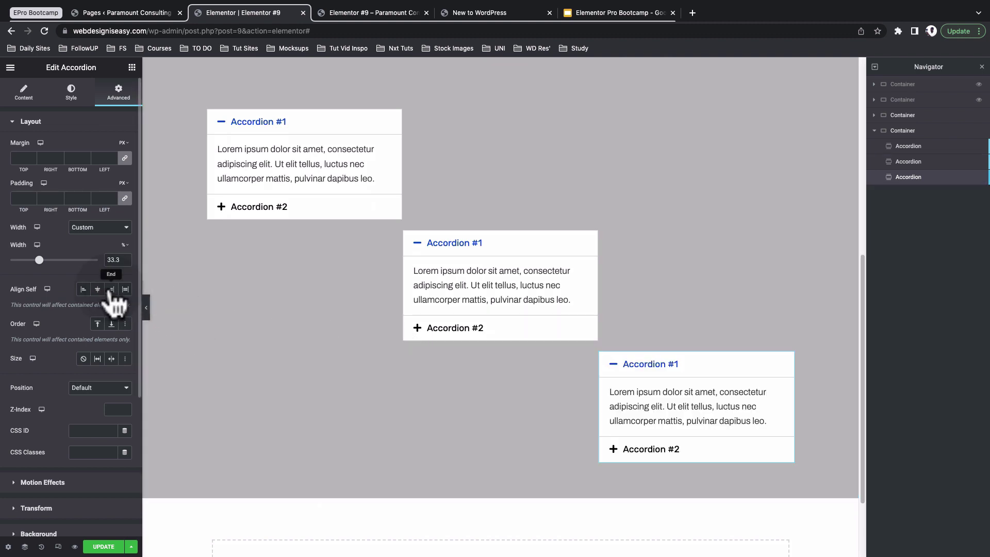
- Set the gap between elements of the new accordion container to 0 px and compare it with the original section
scroll(448, 325, up, 6)
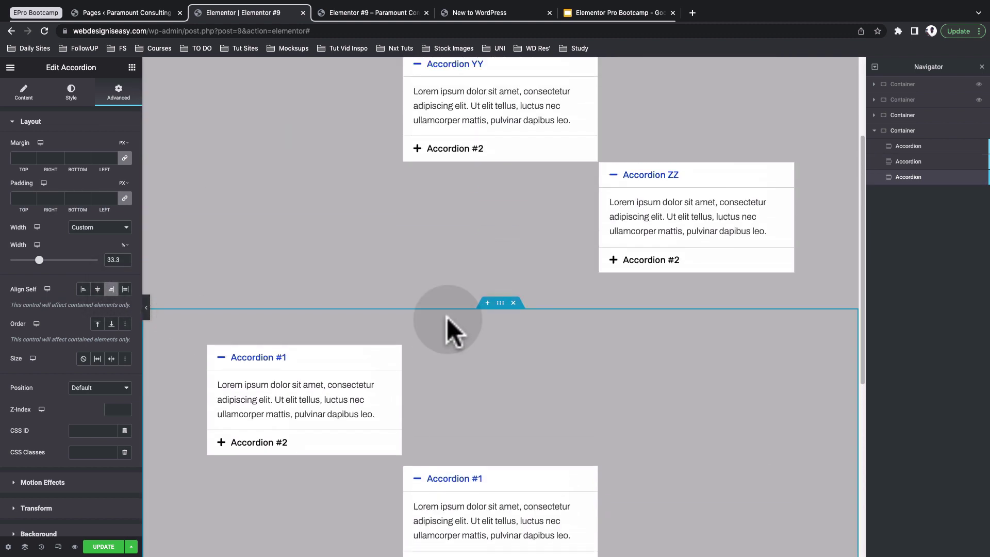
scroll(447, 317, down, 5)
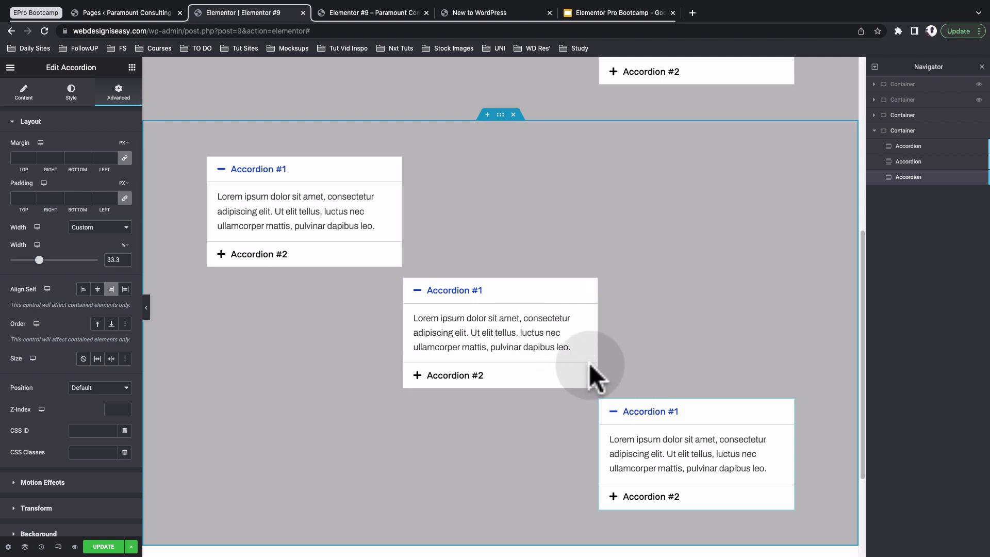
click(500, 116)
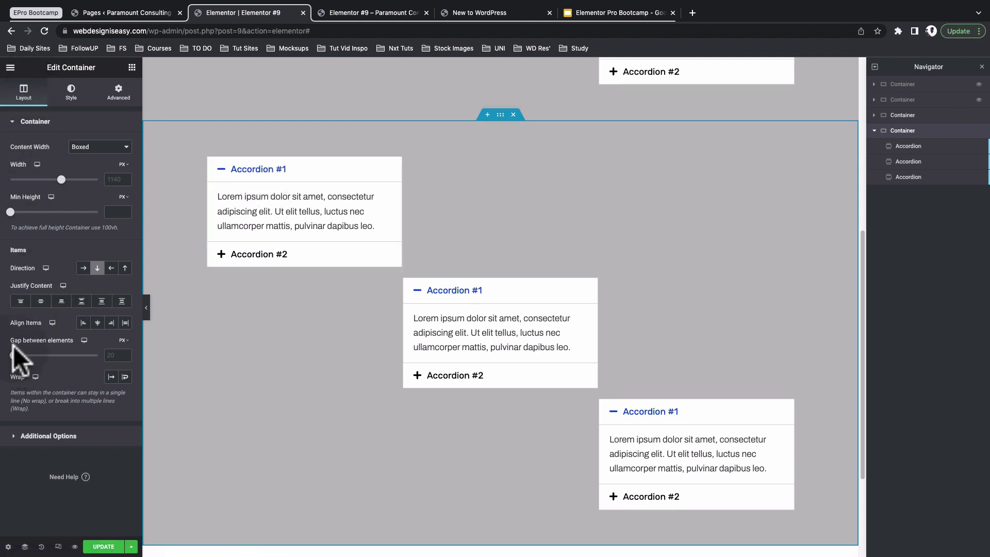
click(116, 357)
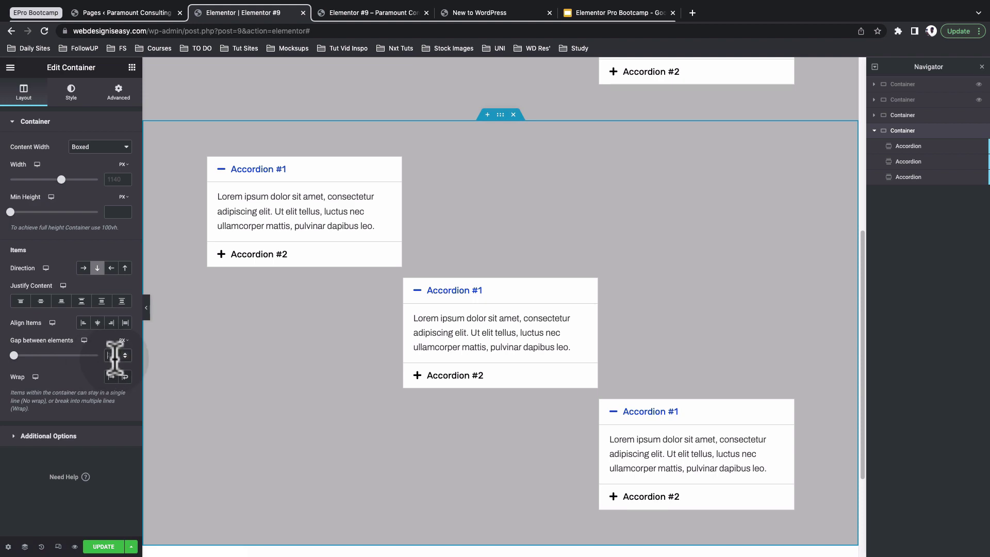
text(0)
scroll(214, 428, up, 6)
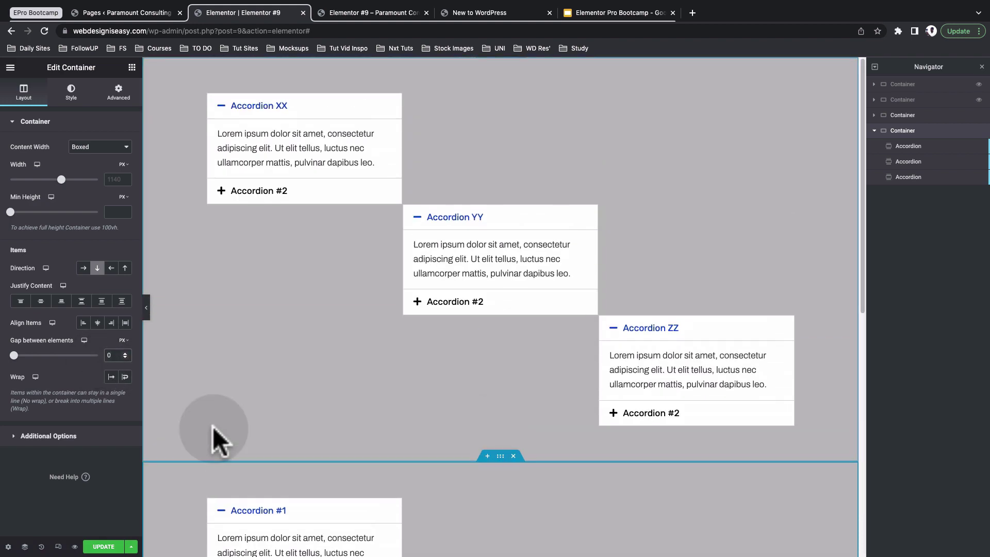
scroll(217, 438, down, 5)
scroll(214, 433, down, 1)
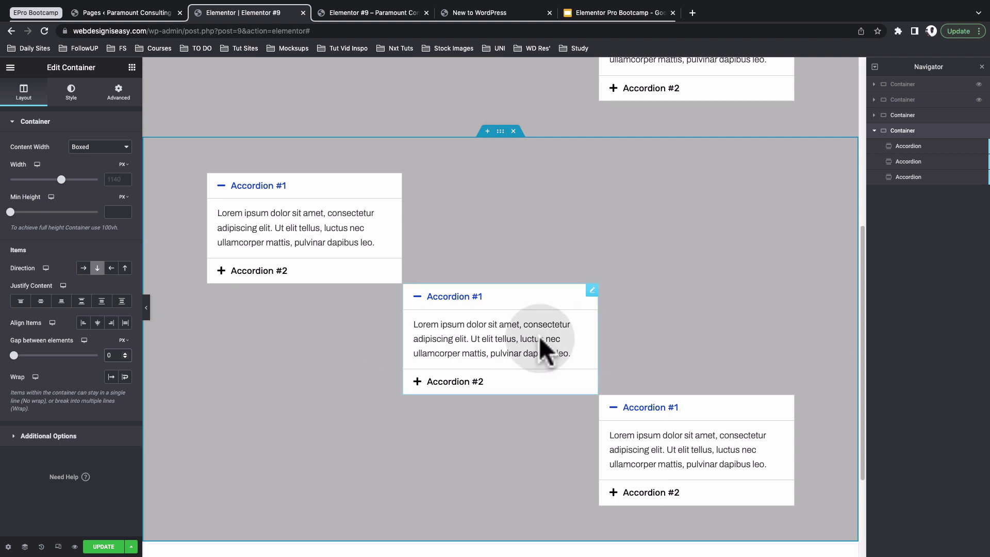
- Try the Default width on the second accordion in the new container, and switch its width back to Custom
click(592, 290)
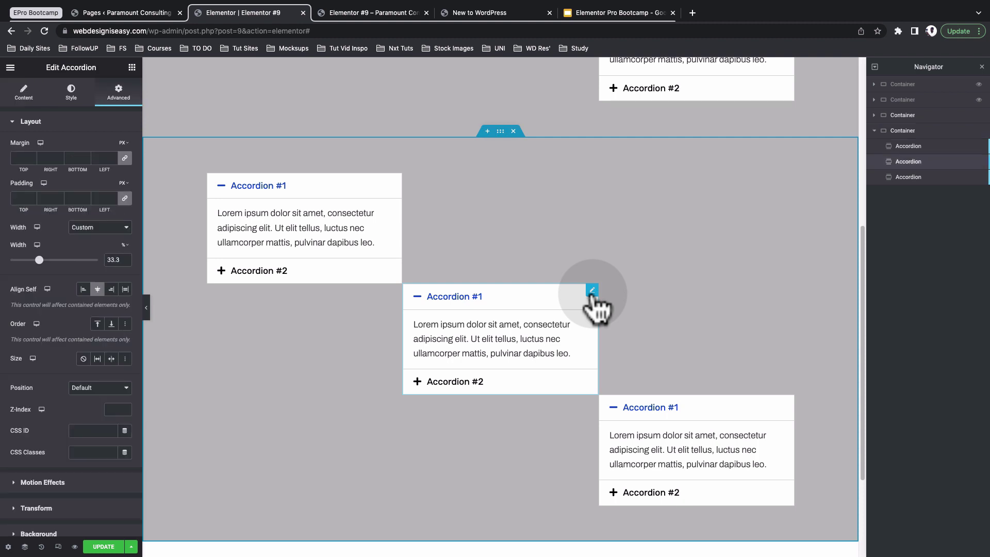
click(117, 230)
click(119, 201)
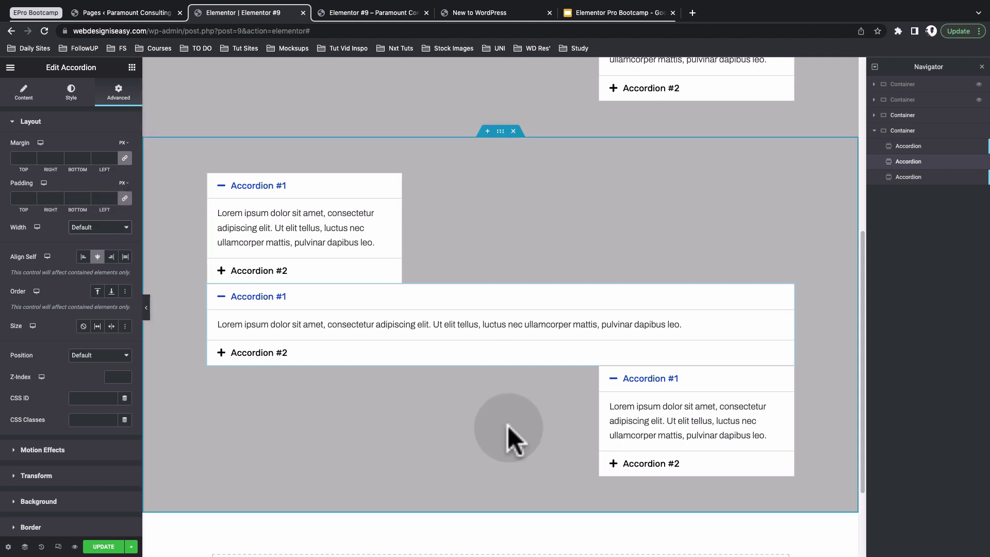
click(788, 292)
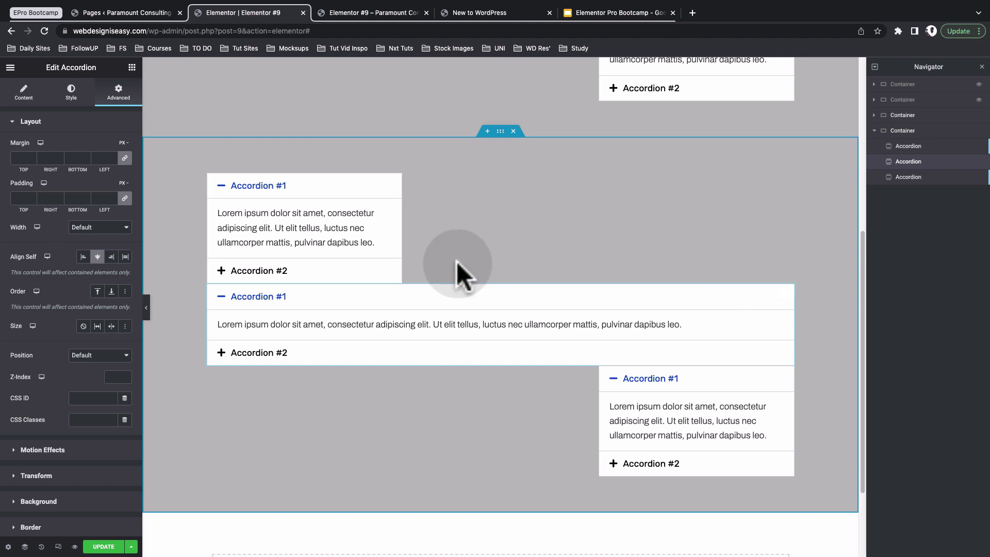
click(91, 228)
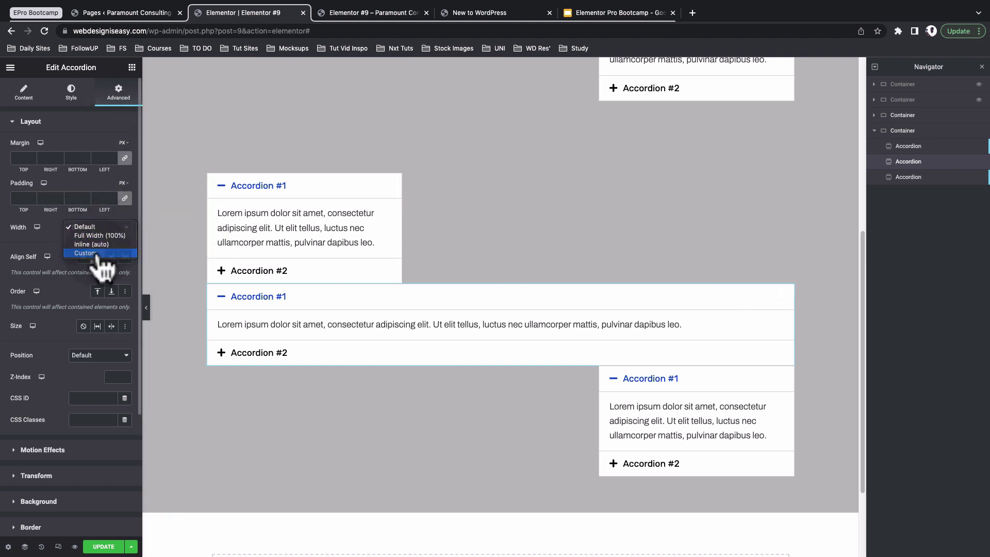
click(85, 253)
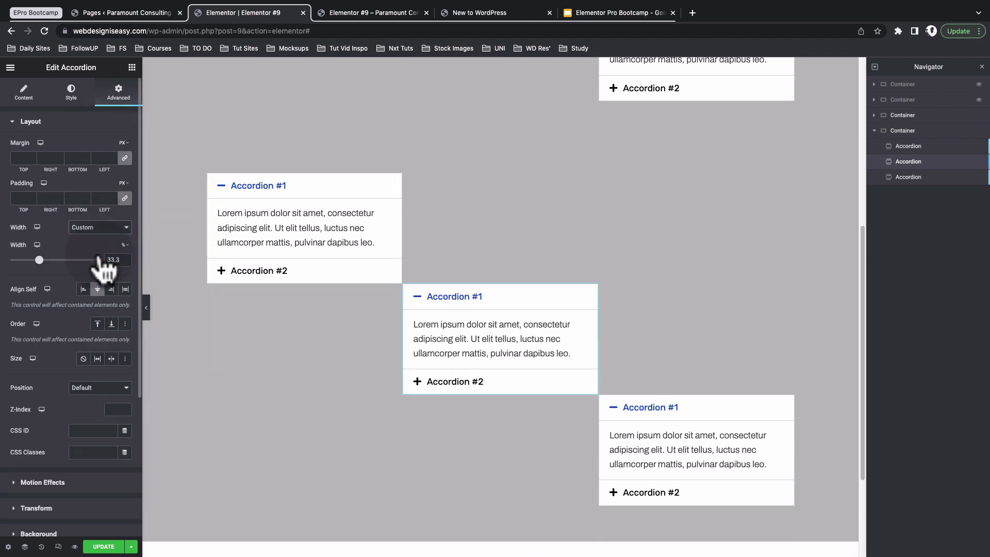
- Switch to the mobile view and set the first accordion's width to Full Width (100%)
click(37, 246)
click(38, 275)
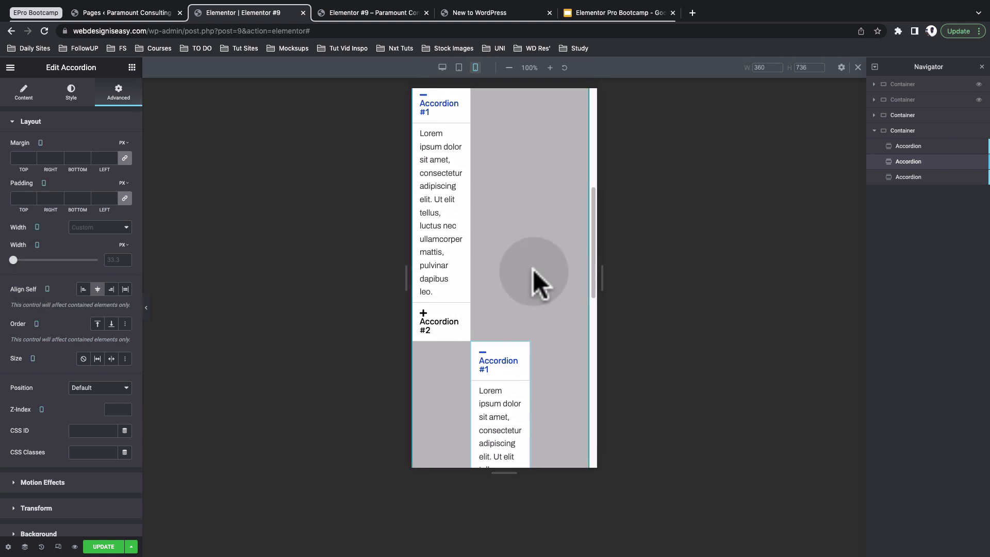
scroll(533, 269, down, 9)
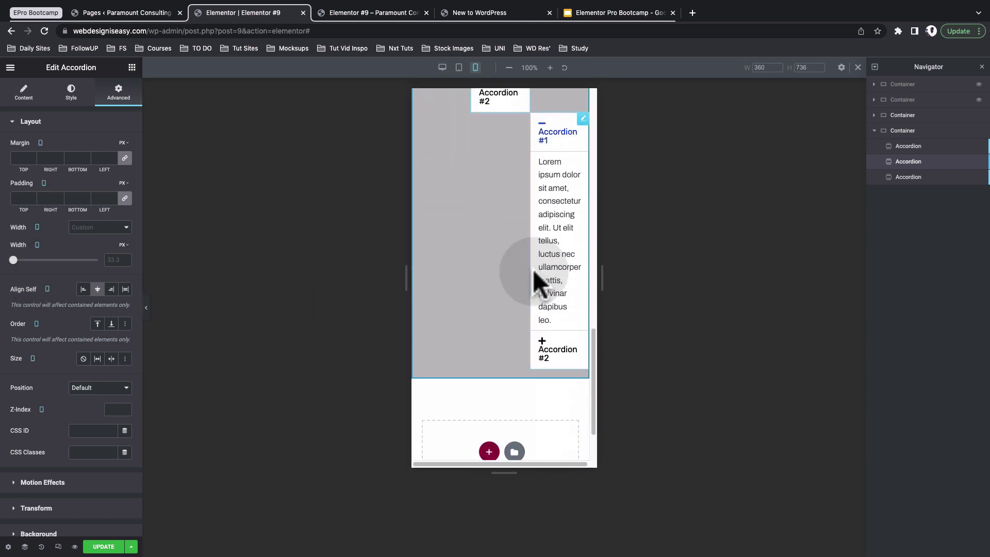
scroll(534, 271, up, 2)
scroll(533, 270, up, 5)
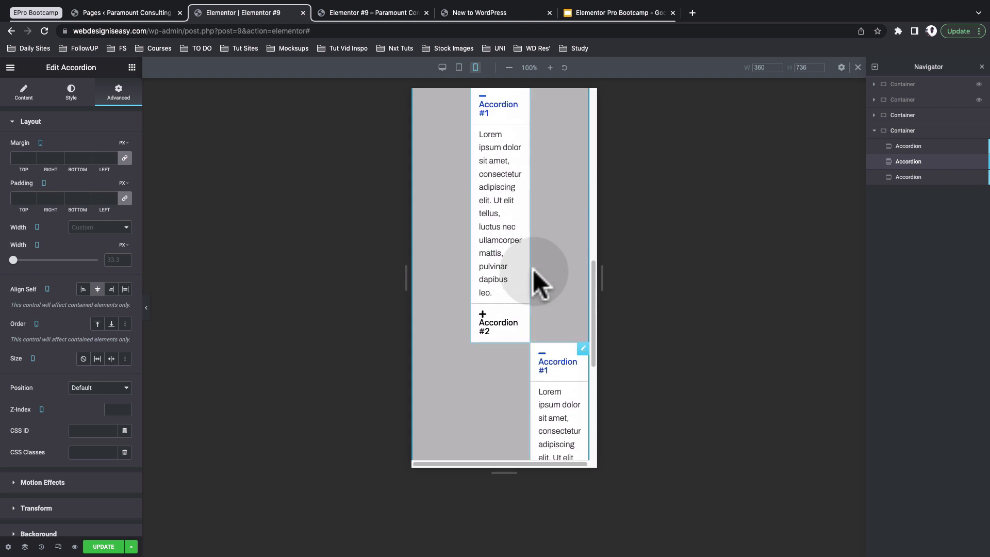
scroll(533, 269, up, 4)
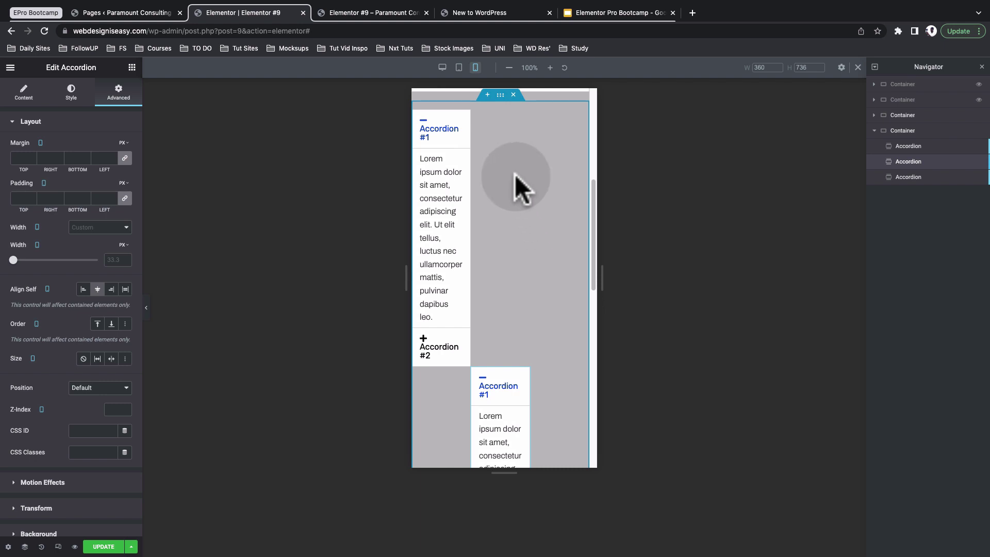
mouse_move(466, 120)
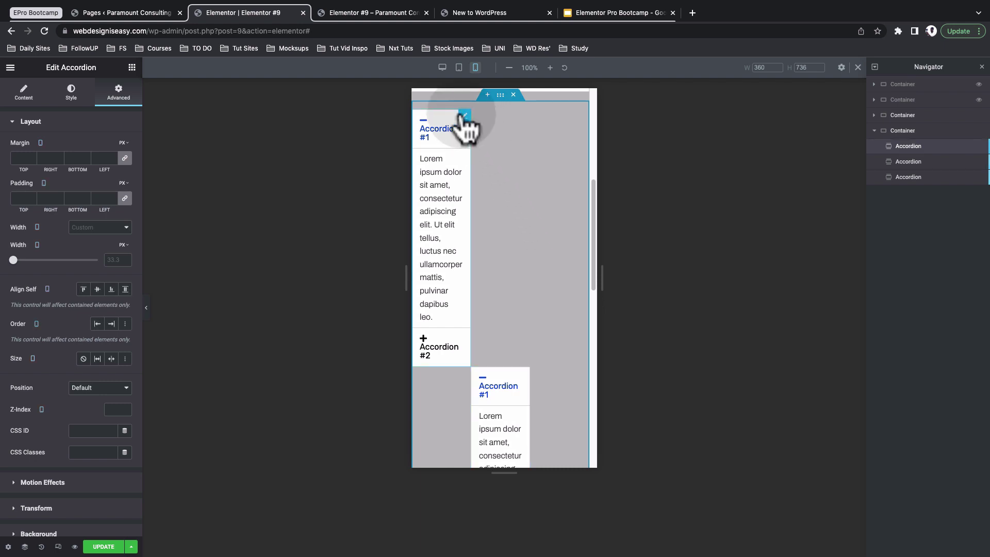
click(465, 116)
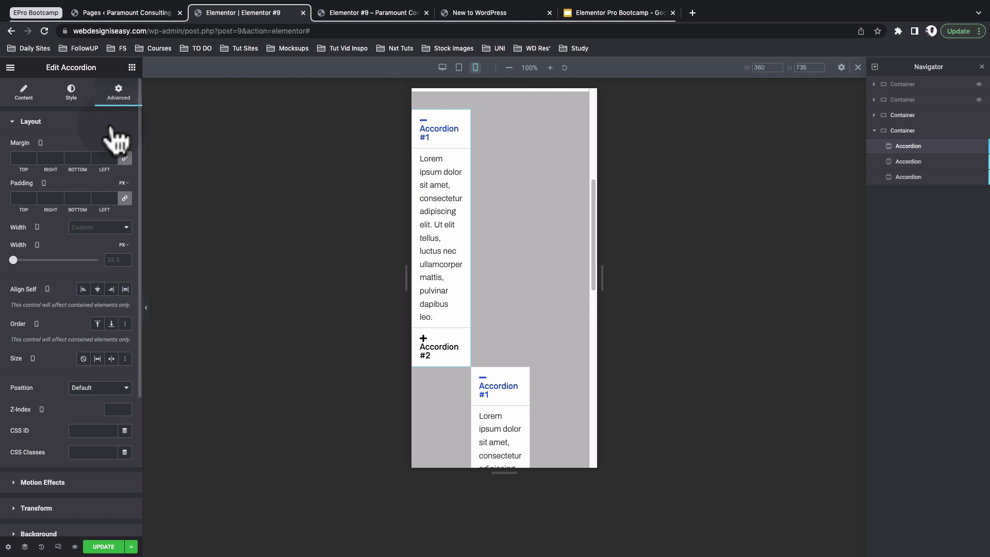
click(96, 227)
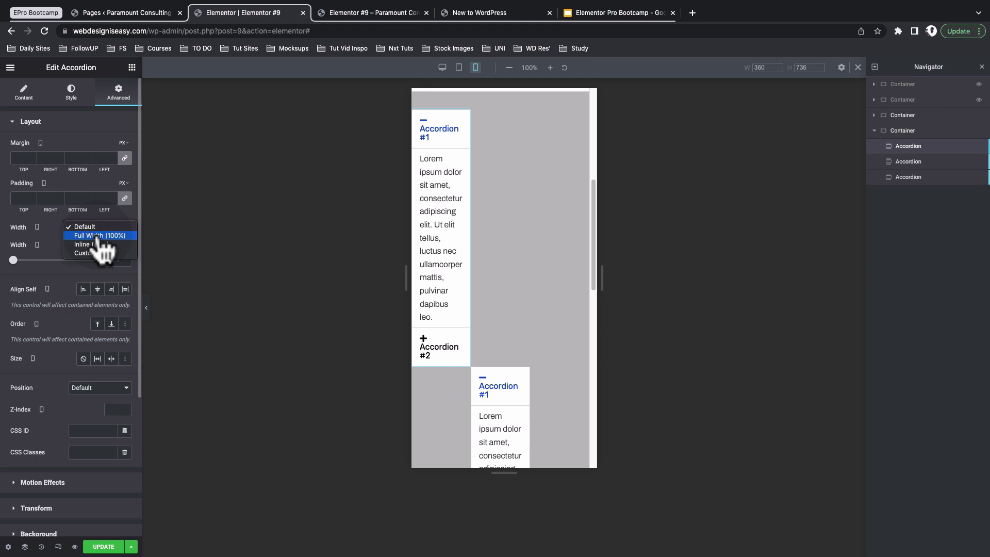
click(99, 236)
- Set the second and third accordions' mobile width to Full Width (100%) as well
mouse_move(537, 248)
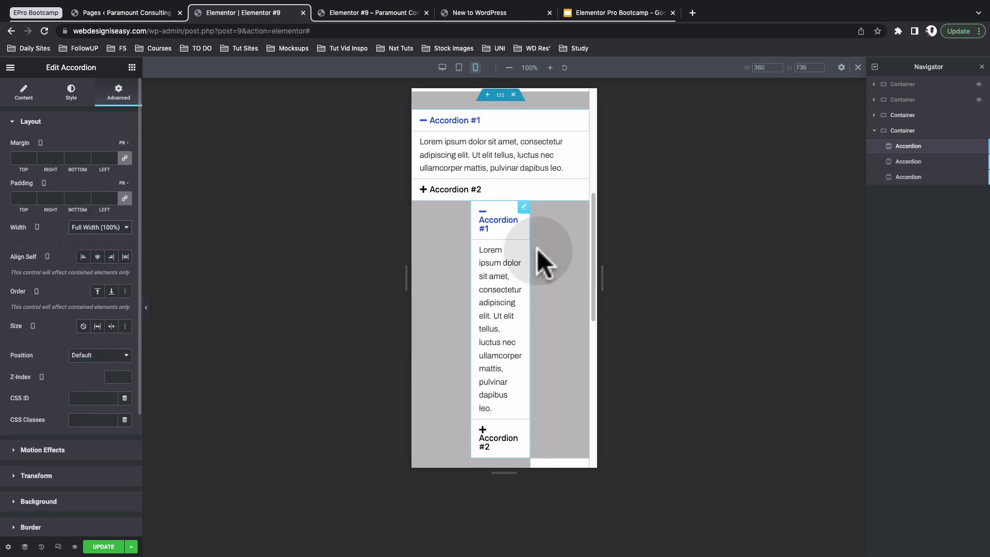
click(525, 207)
click(95, 228)
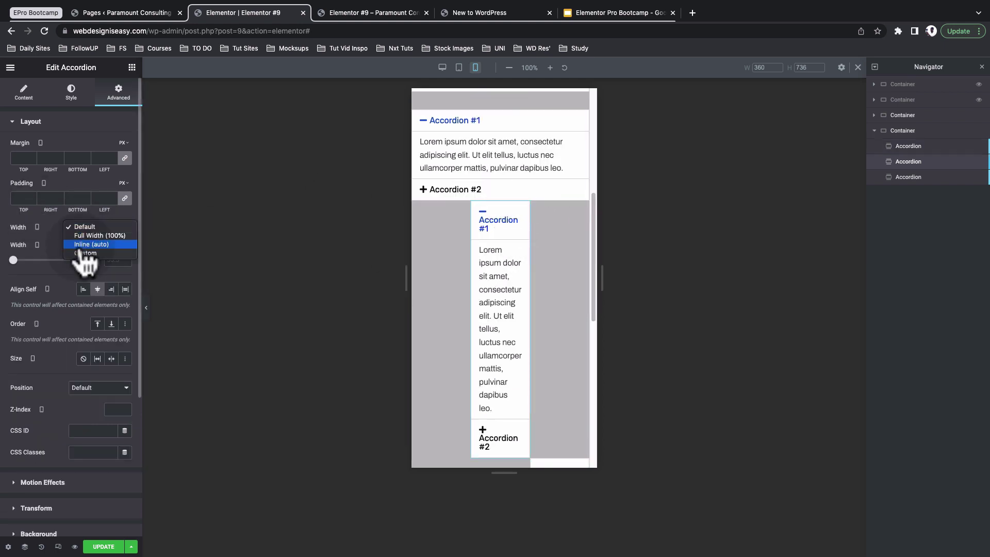
click(99, 236)
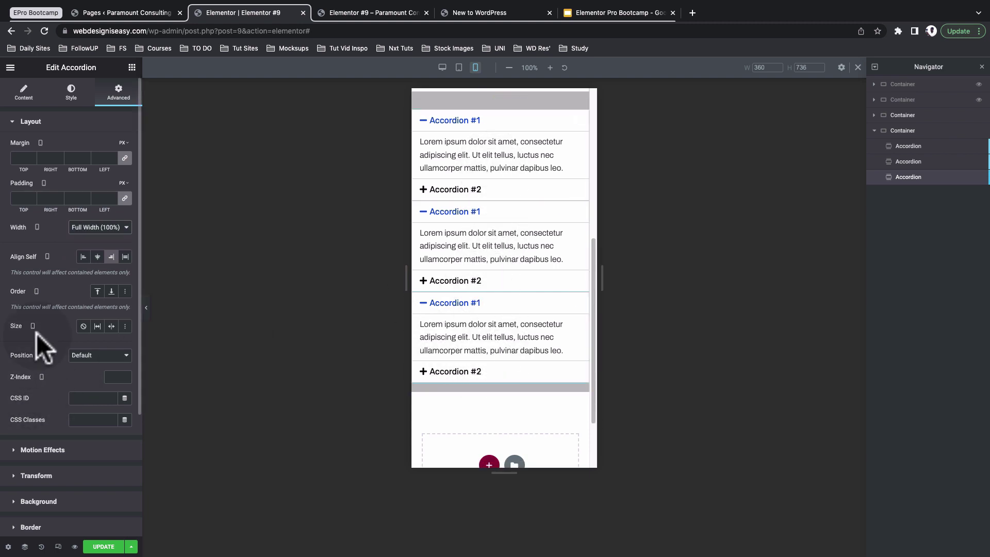
- Set the container's mobile gap between elements to 20 px
click(500, 96)
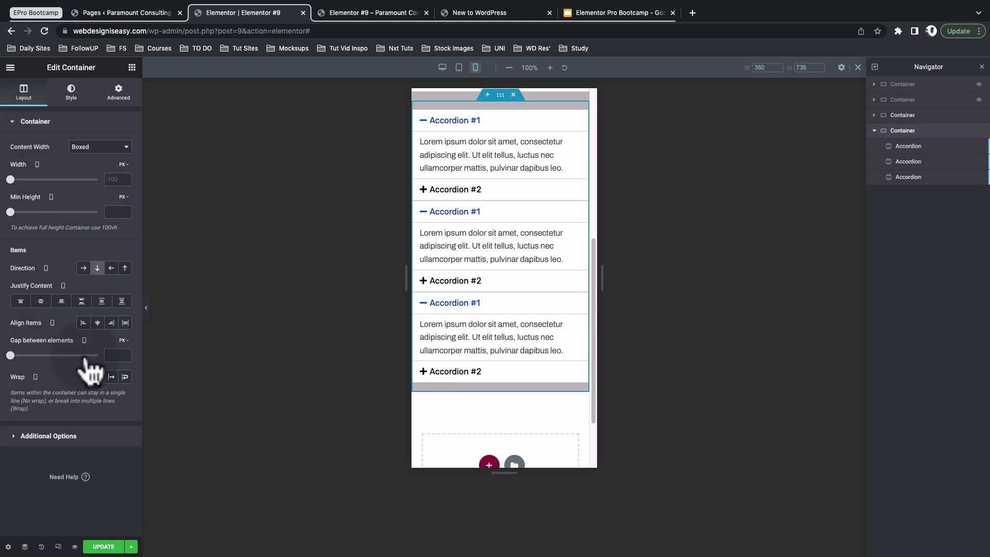
click(111, 354)
text(20)
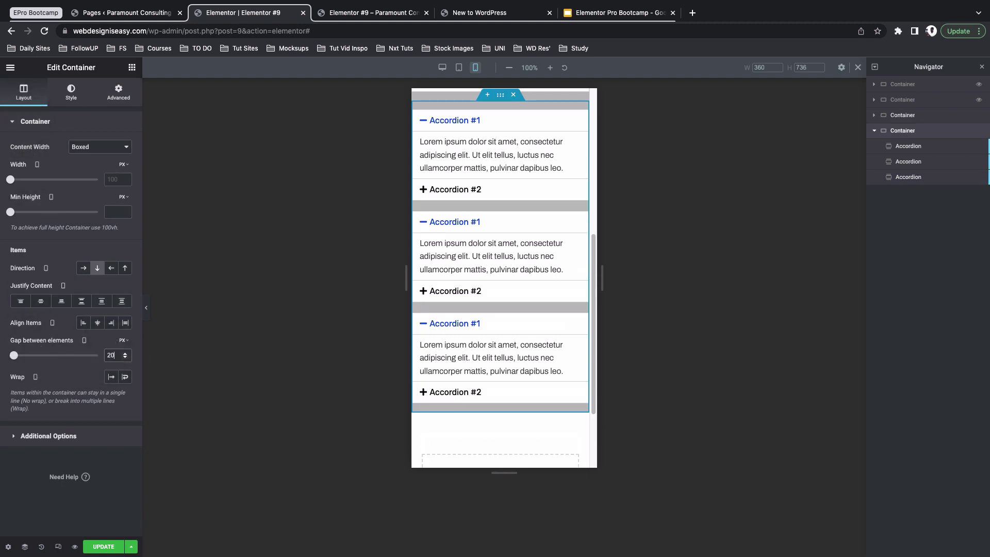
- Unlink the container's mobile padding values and set the top, right, bottom and left padding to 5% each
click(119, 95)
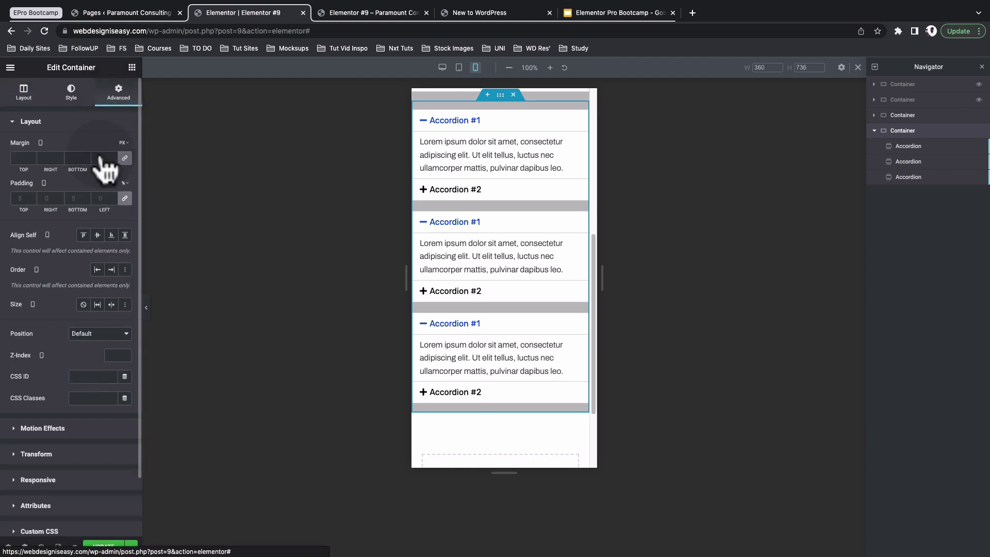
click(124, 198)
click(42, 199)
text(5)
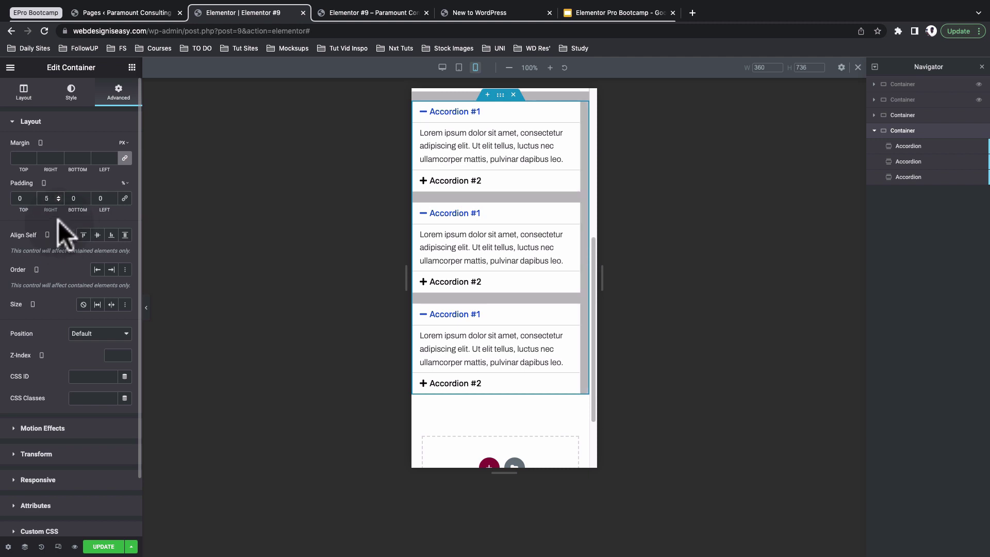
text(5)
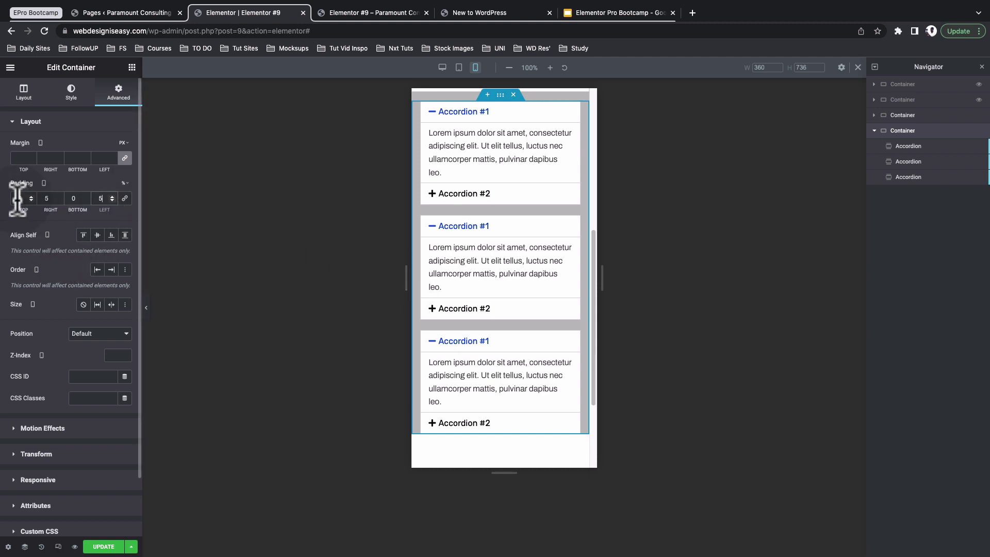
text(5)
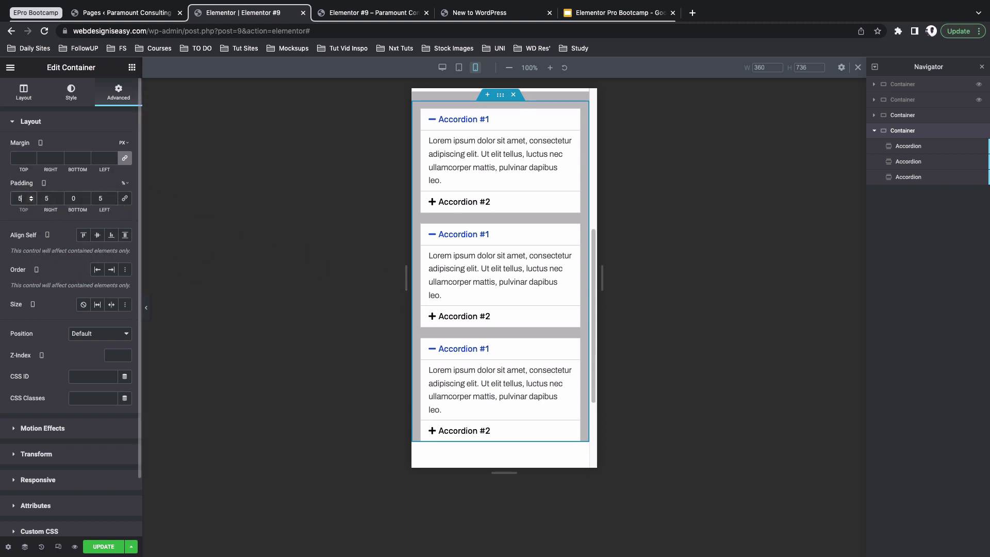
key(Tab)
key(Tab)
text(5)
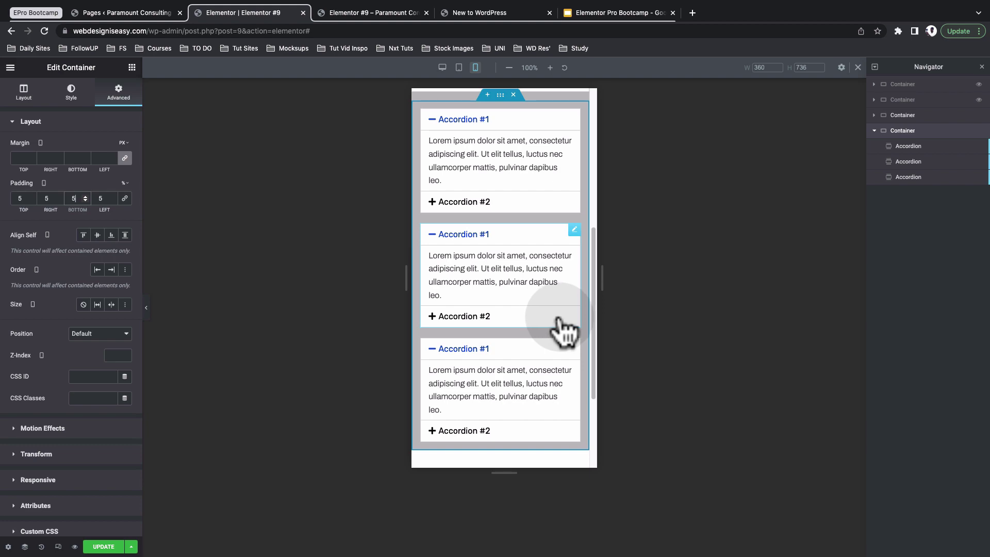
- Compare the accordion container's layout in the desktop view with its layout in the mobile view
click(442, 68)
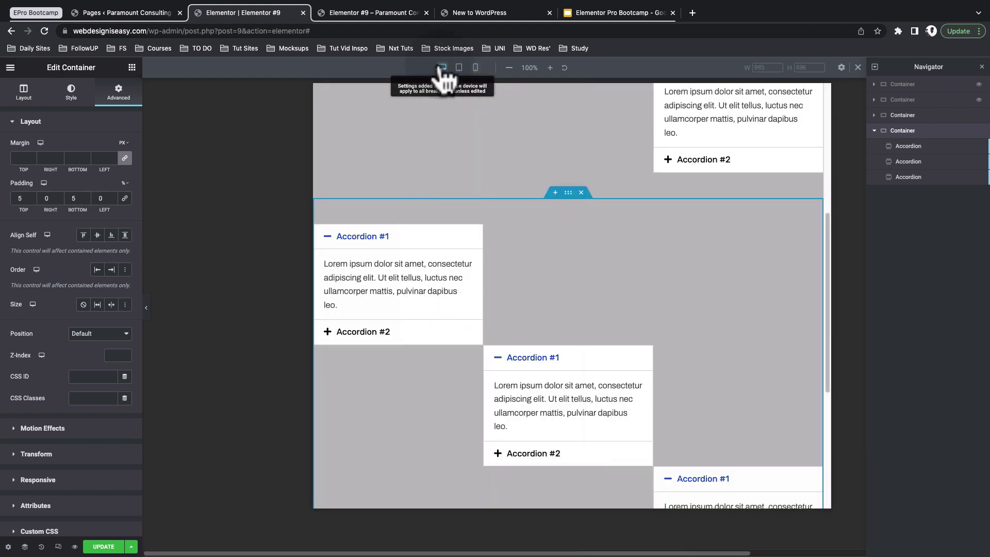
scroll(717, 278, down, 2)
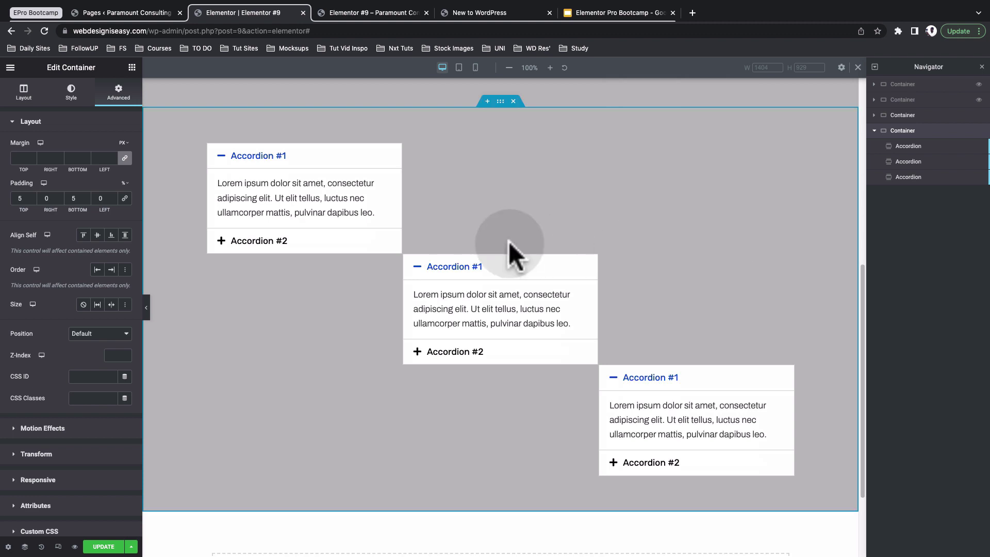
click(476, 68)
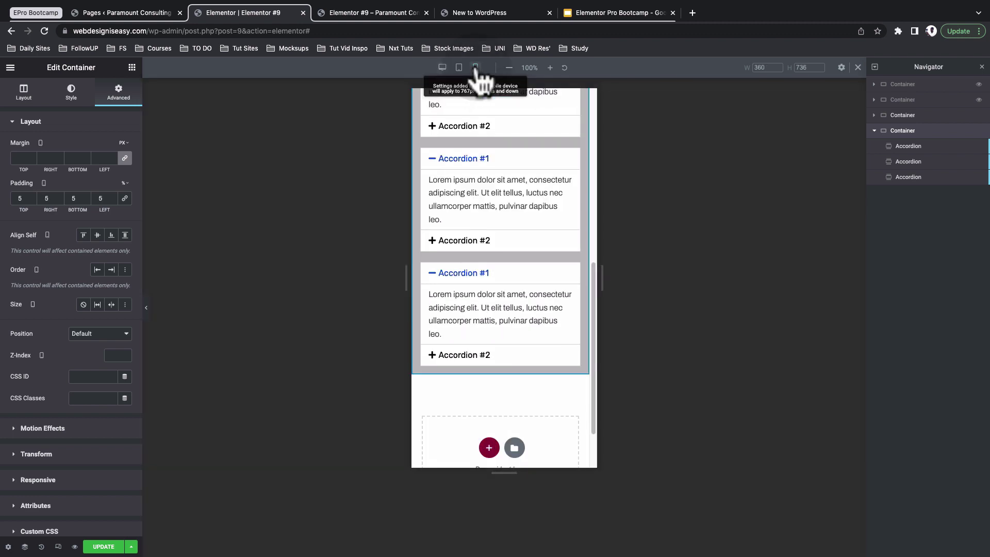
scroll(510, 207, up, 5)
scroll(511, 206, down, 3)
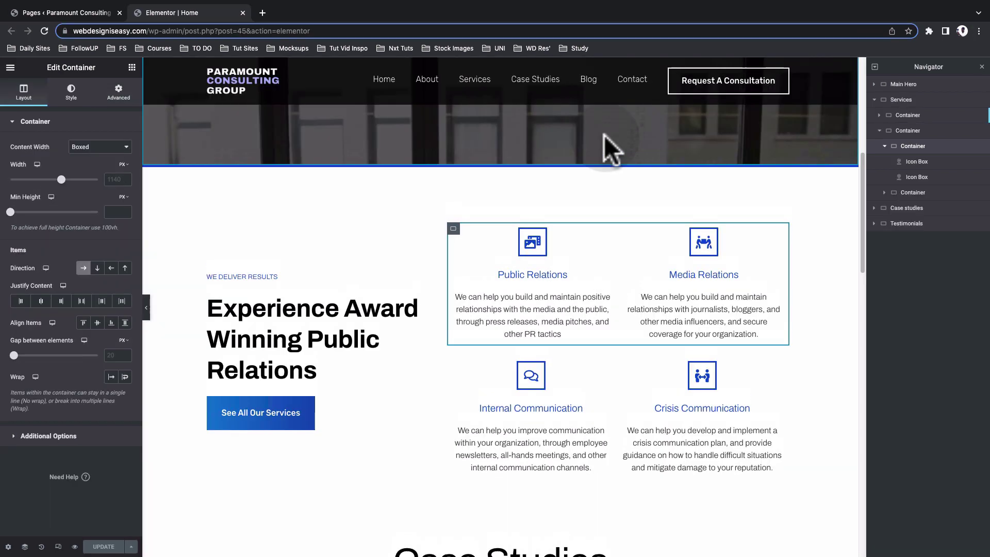
- In the Home page editor, look over the services section and open the layout settings of its outer Services container
scroll(605, 145, up, 3)
scroll(606, 144, down, 5)
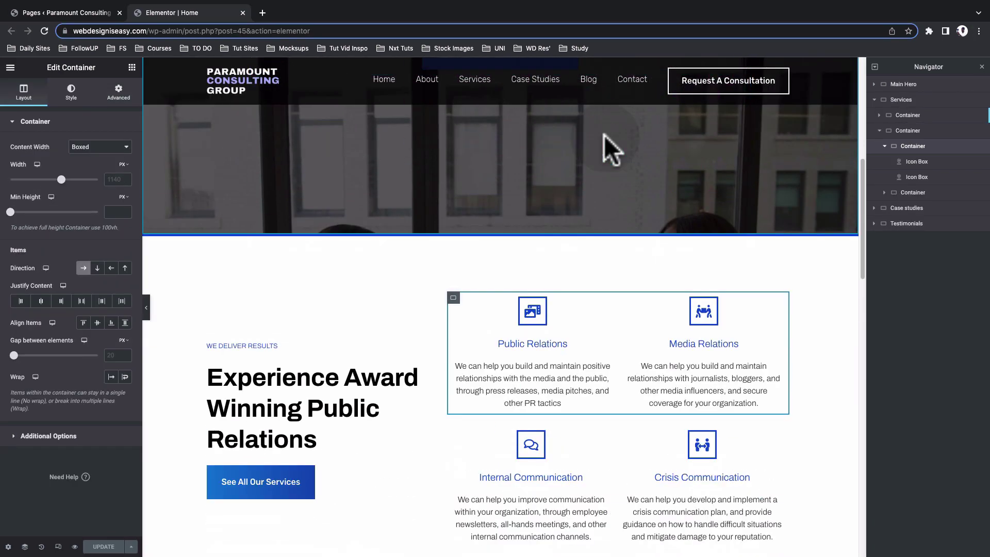
scroll(603, 145, up, 2)
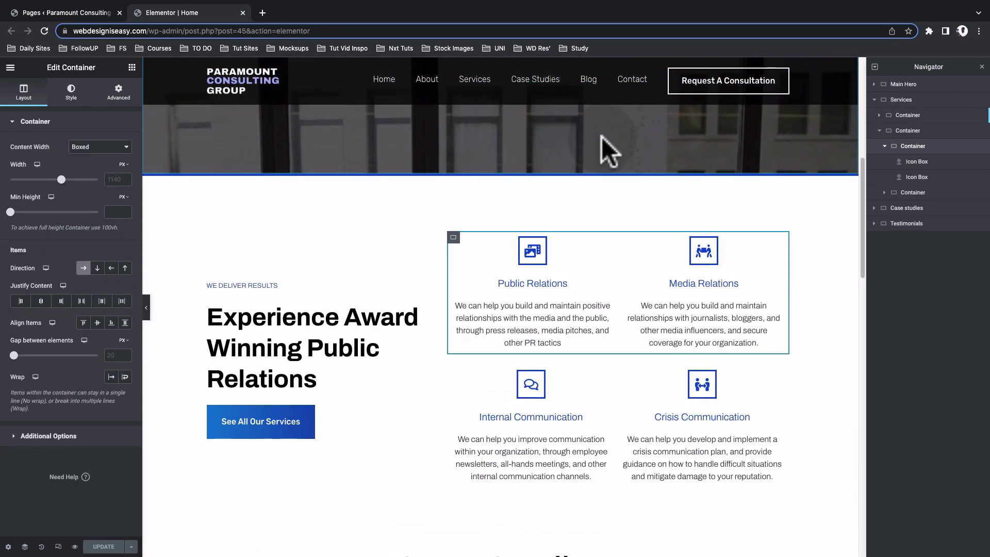
click(501, 172)
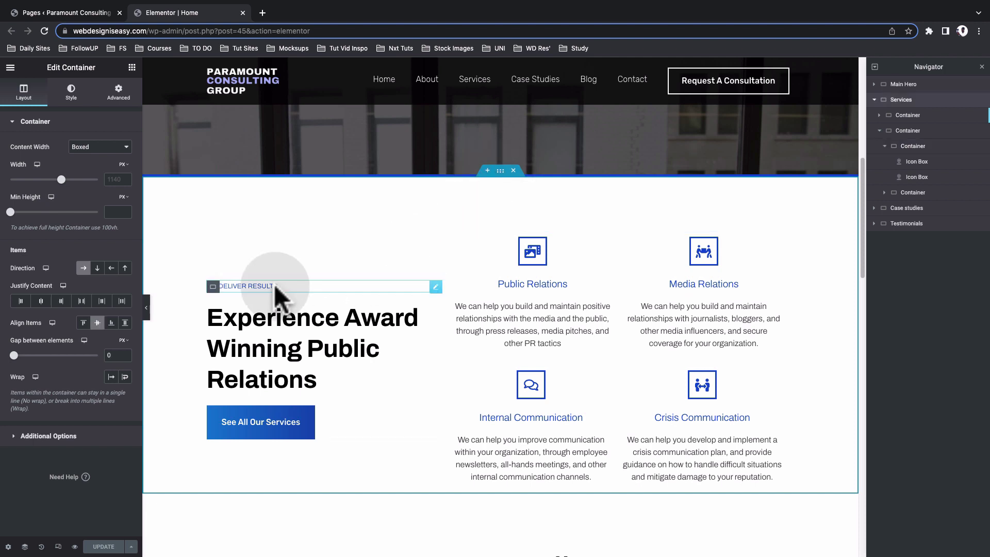
- Examine how the Services section is nested, checking its outer container and the heading and icon box containers inside it
click(205, 285)
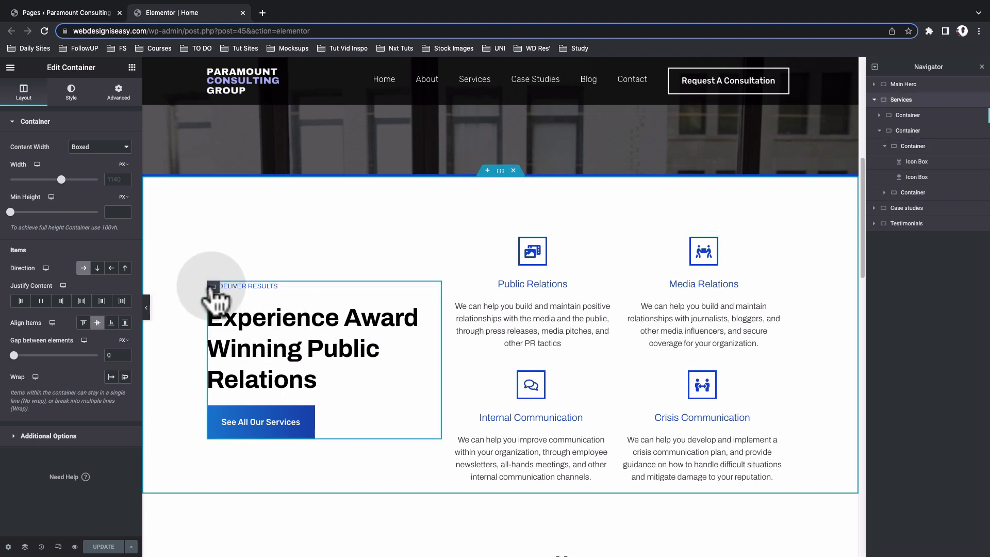
click(496, 255)
click(448, 233)
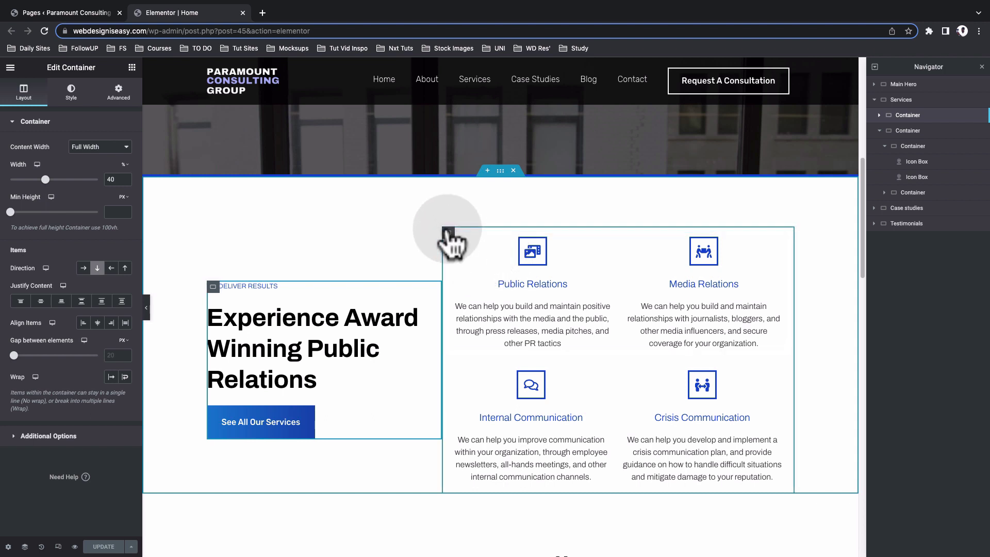
click(919, 101)
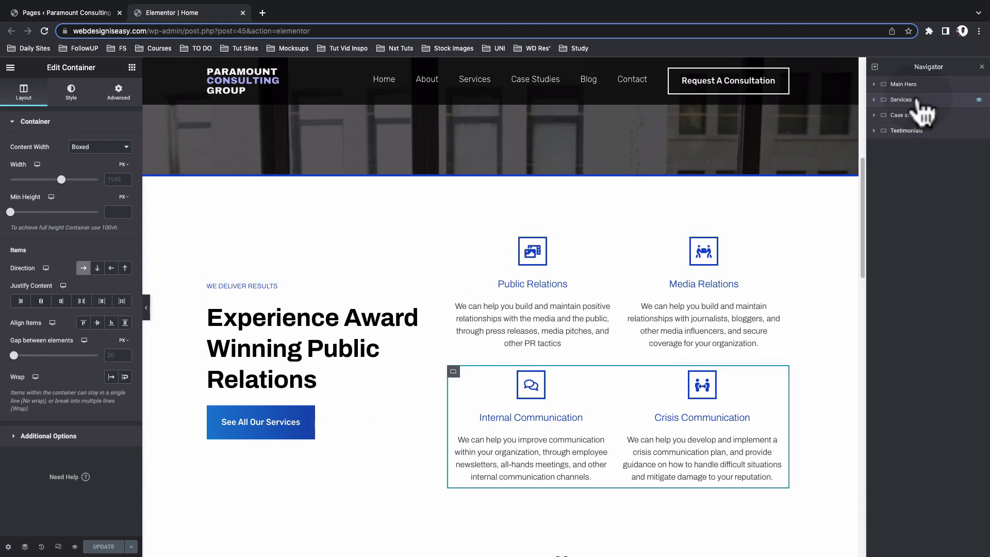
click(916, 101)
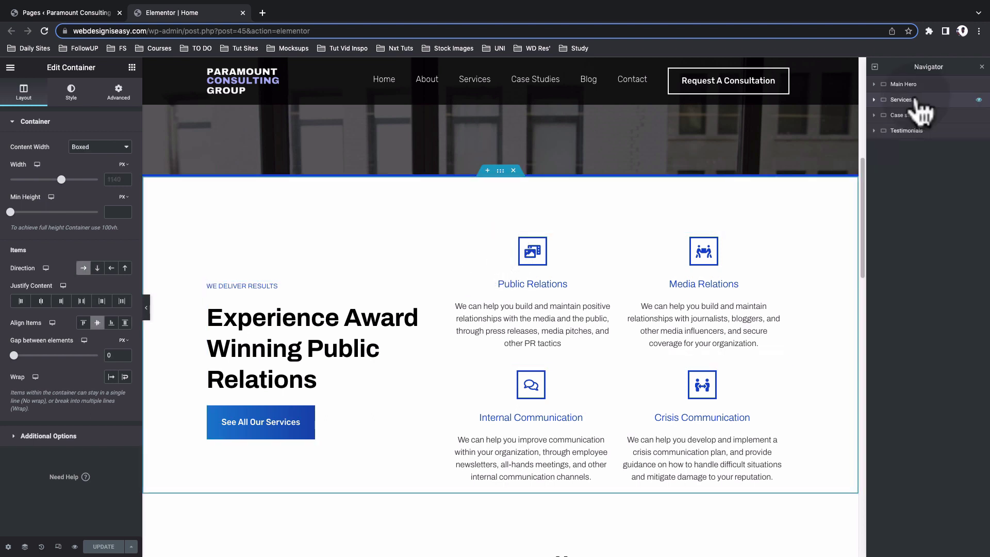
click(873, 100)
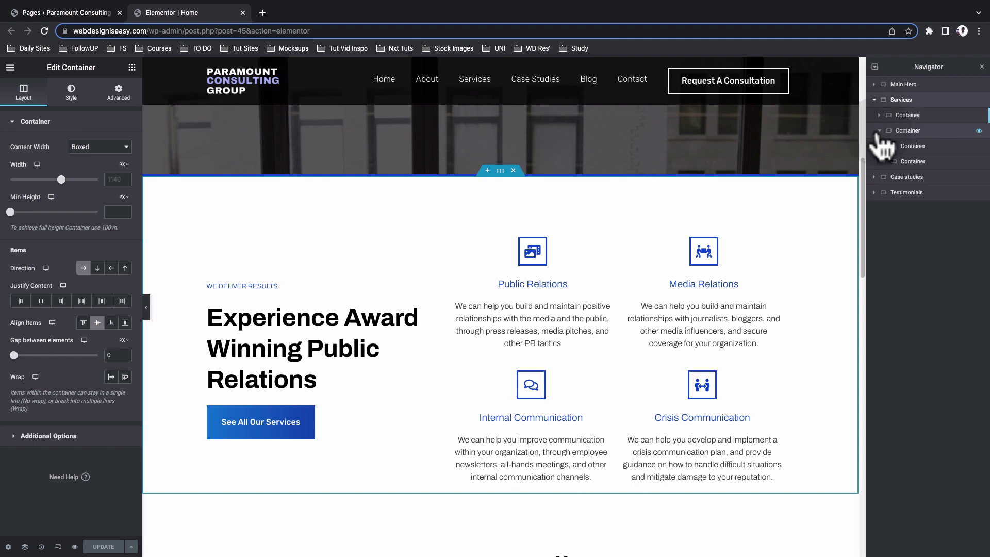
click(879, 115)
click(910, 115)
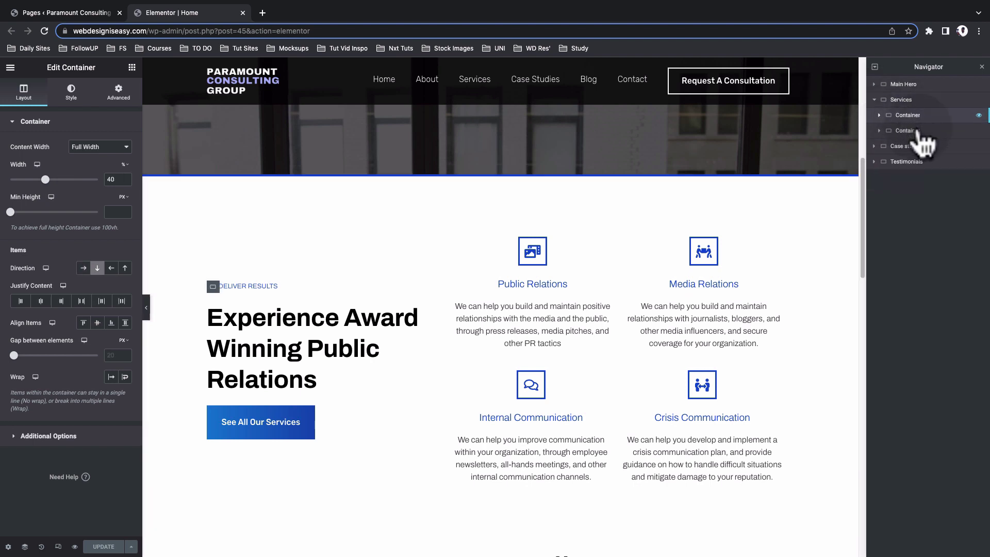
click(910, 130)
- Try a horizontal row direction on the heading container, and return it to a vertical column
click(327, 282)
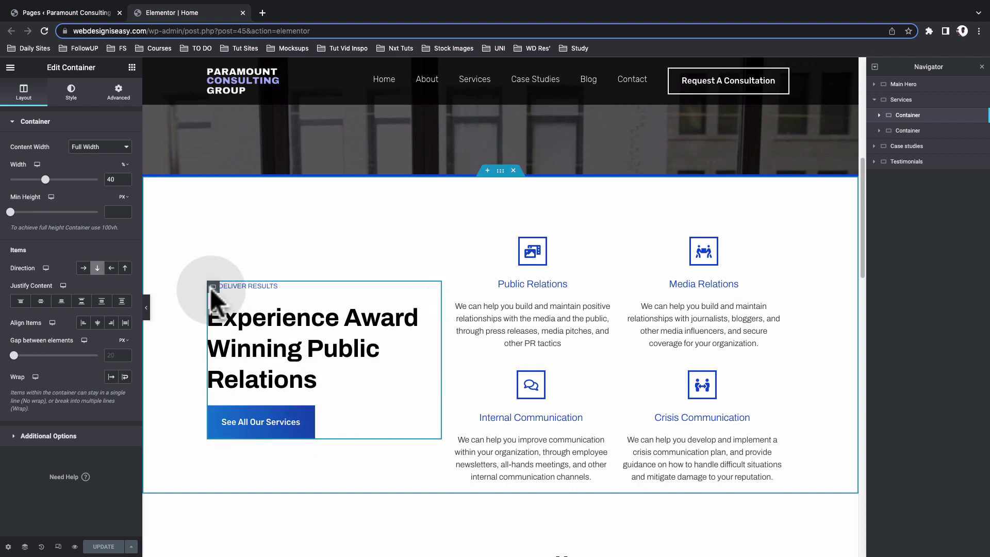
click(83, 268)
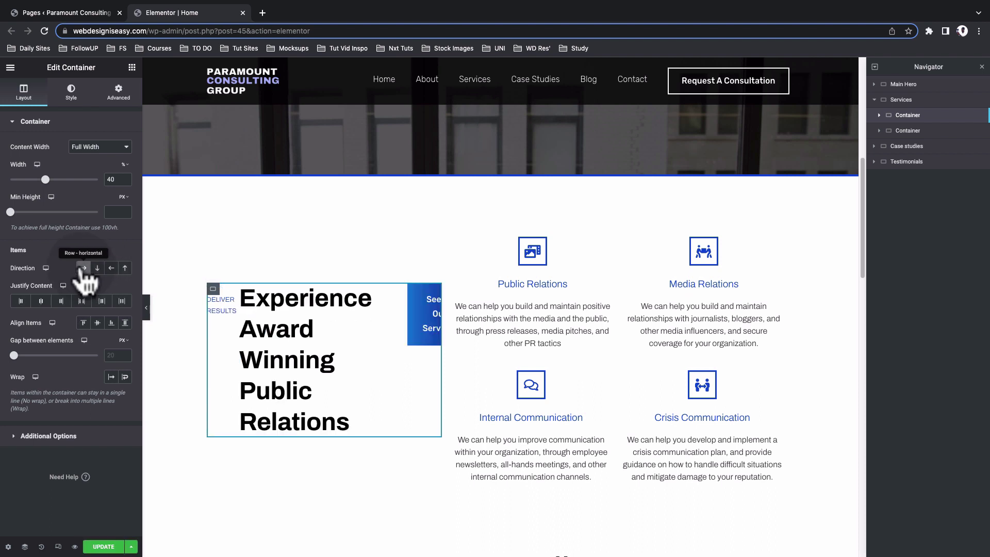
click(98, 269)
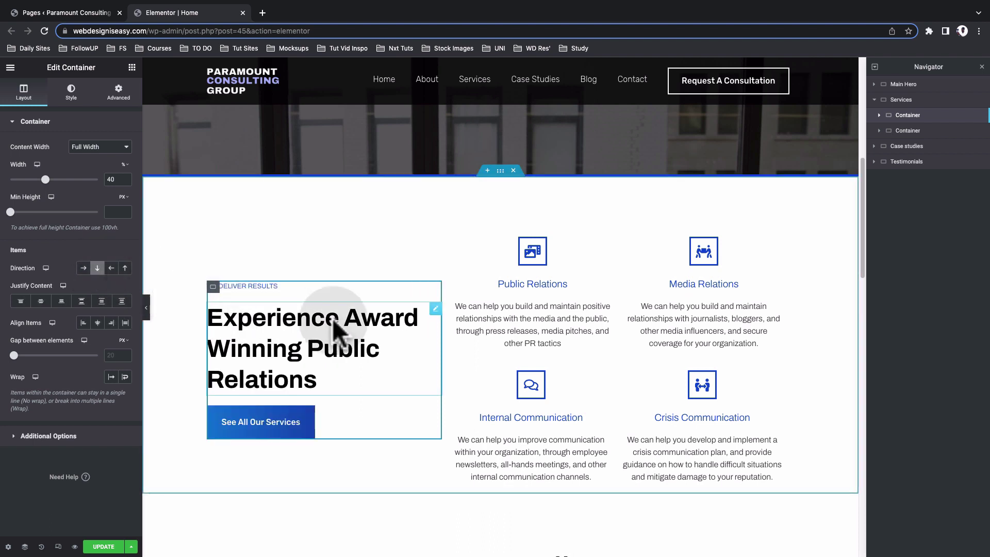
- Inspect the icon box side of the Services section, checking the parent container's direction and the rows nested inside it
click(907, 130)
click(607, 245)
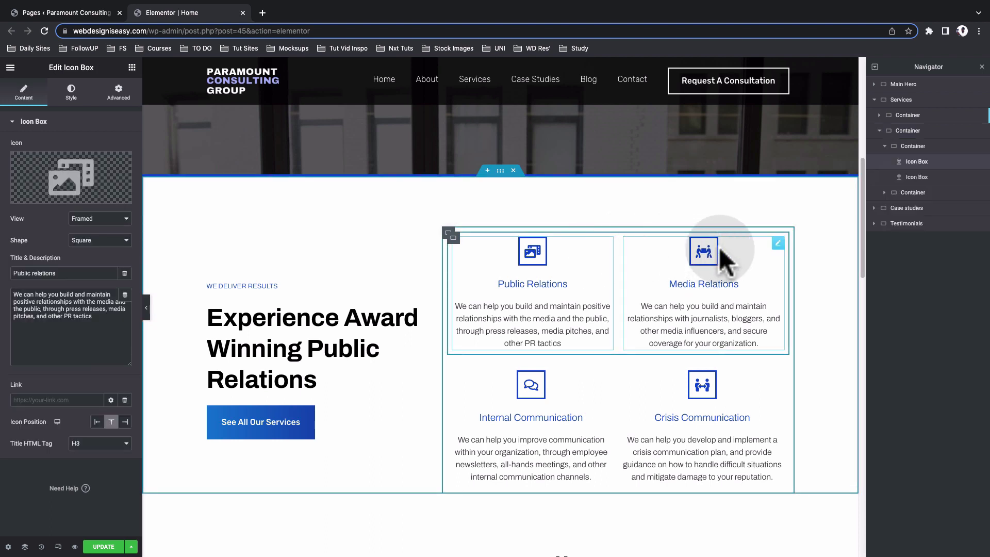
click(448, 233)
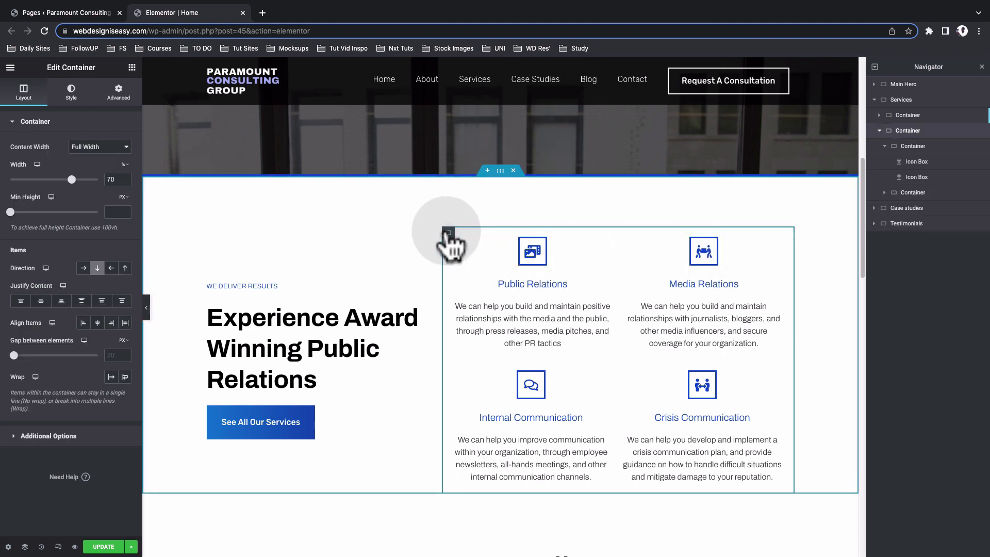
click(493, 450)
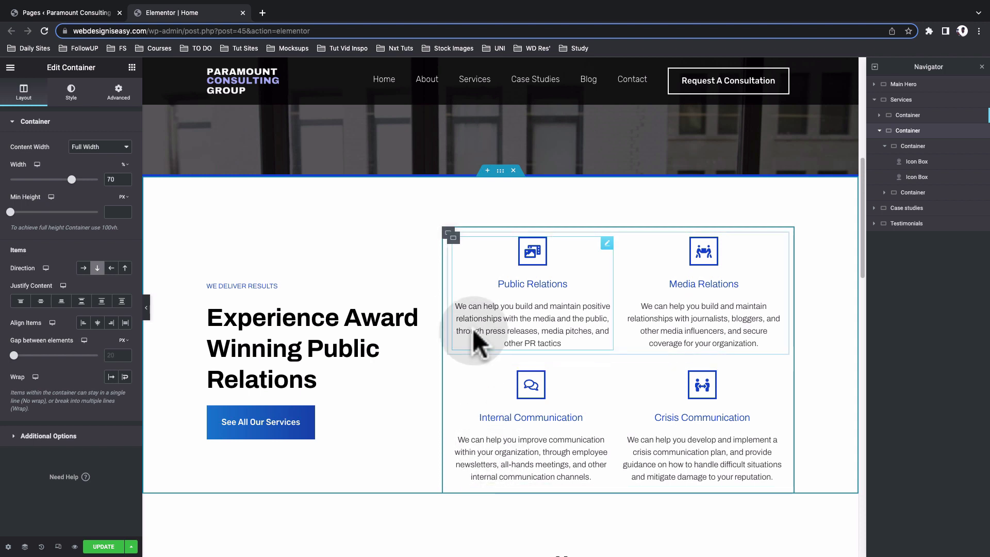
click(448, 233)
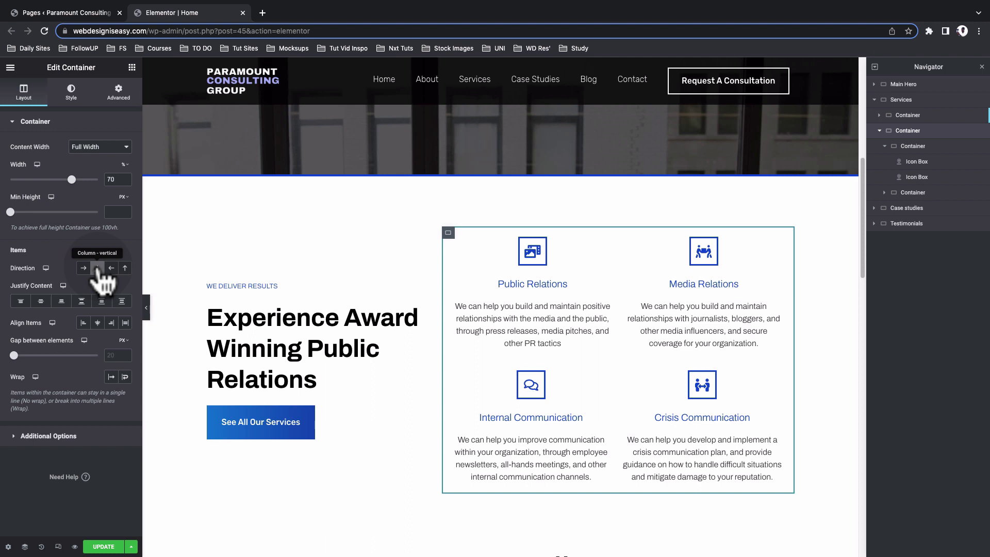
click(451, 236)
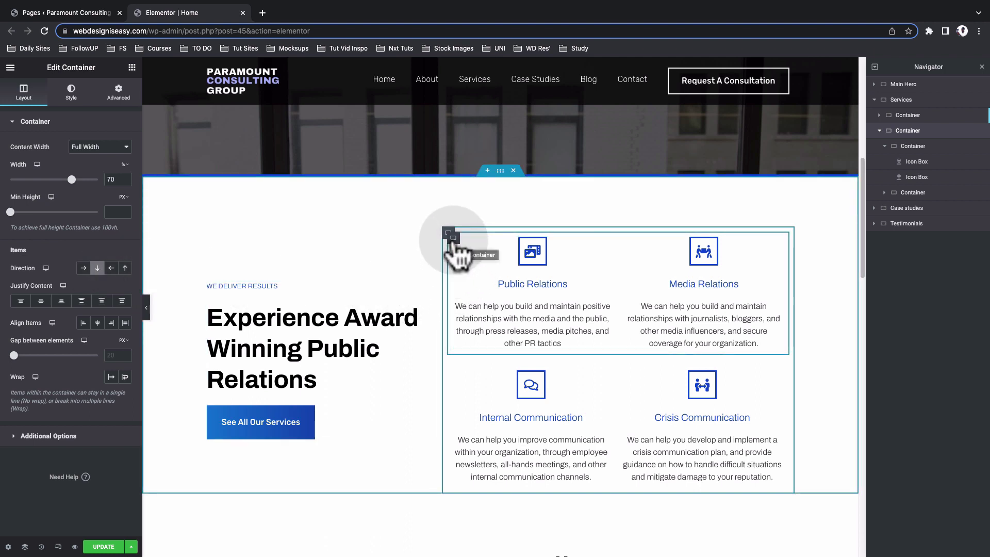
- Try a vertical column direction on the upper icon box container, and return it to a horizontal row
click(451, 238)
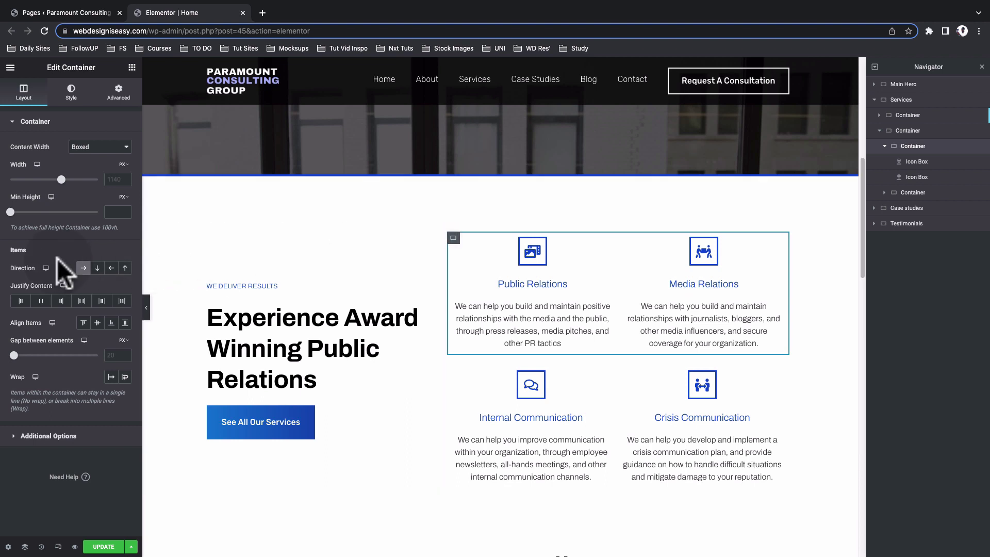
click(98, 268)
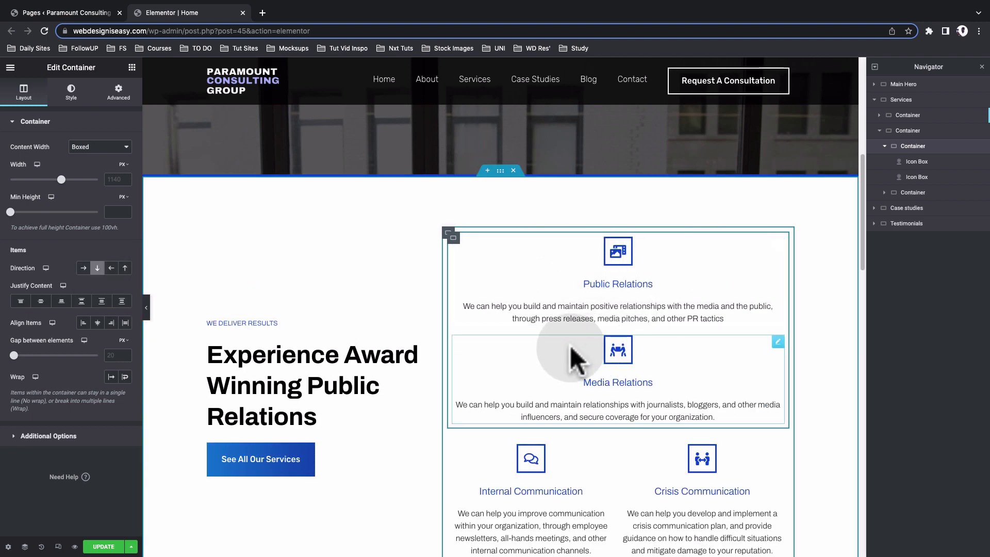
click(83, 268)
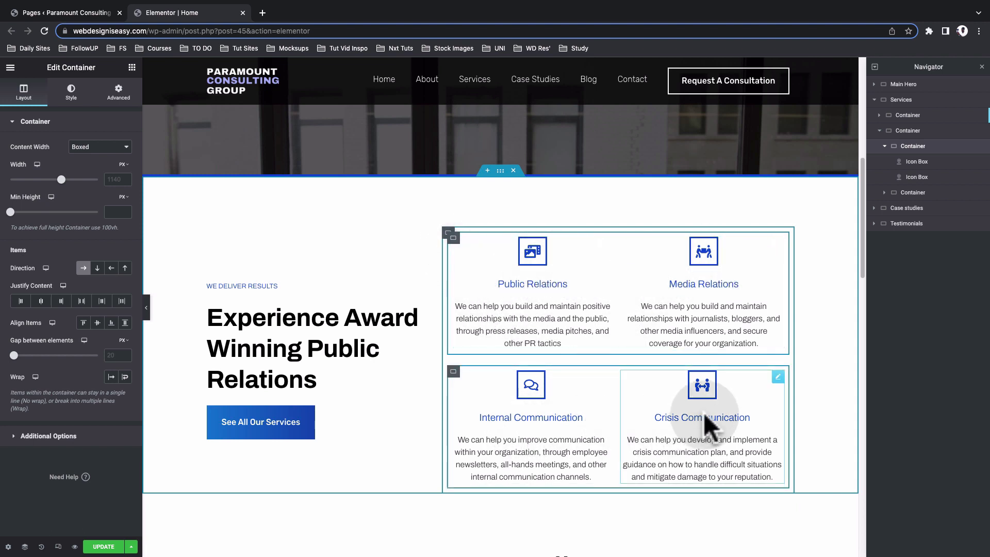
- Open the advanced layout settings of the Public Relations icon box
scroll(704, 413, down, 1)
click(615, 317)
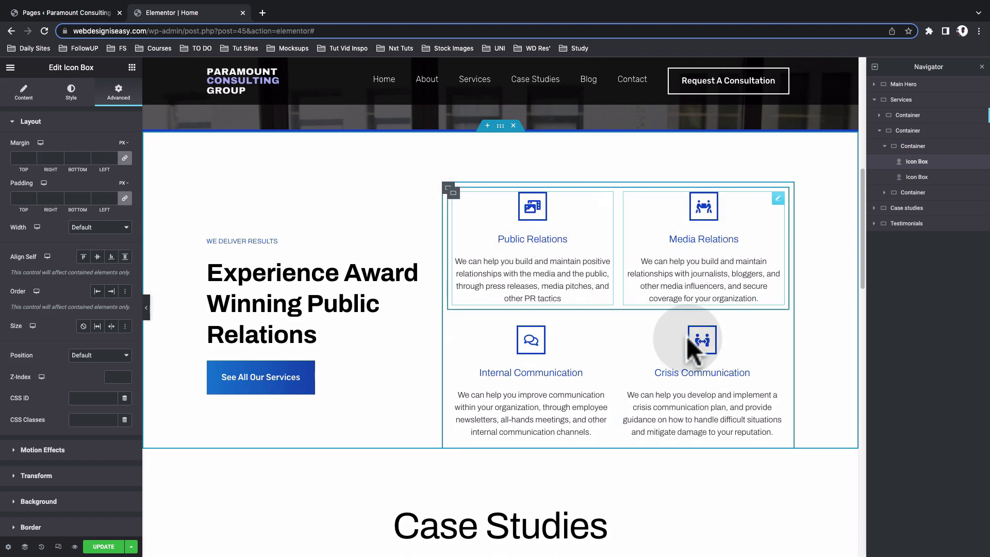
scroll(592, 364, up, 1)
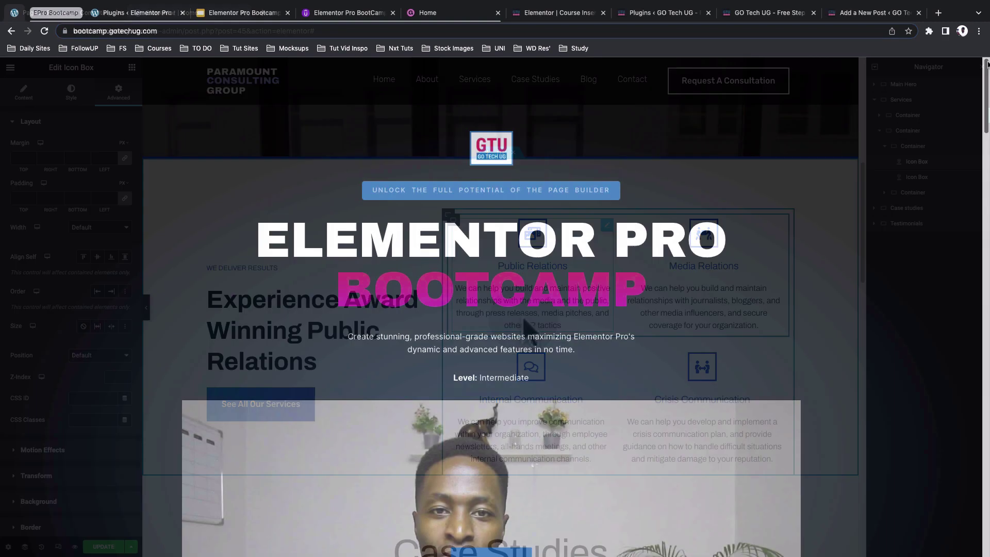
- Look through the Elementor Pro Bootcamp landing page in the browser
scroll(986, 84, down, 5)
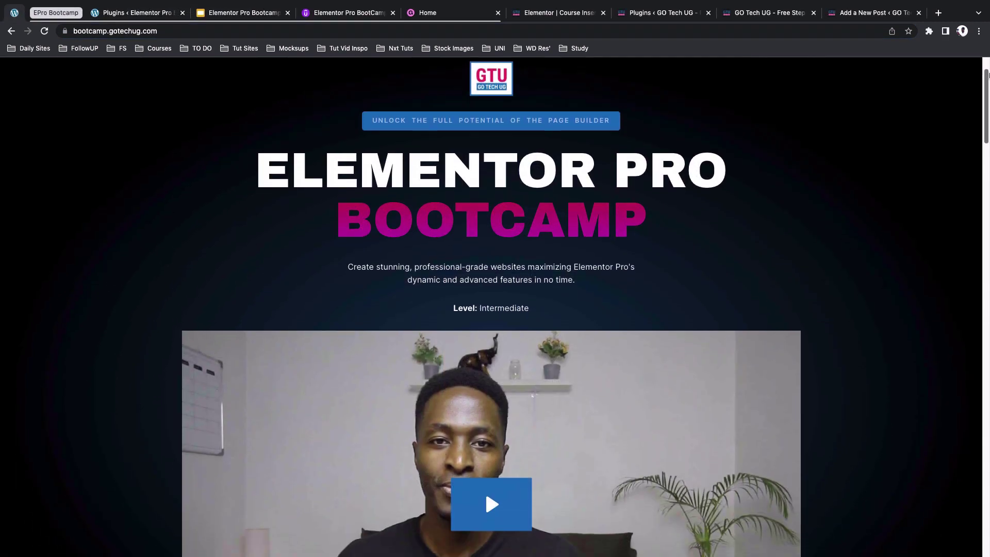
drag(986, 84, 986, 199)
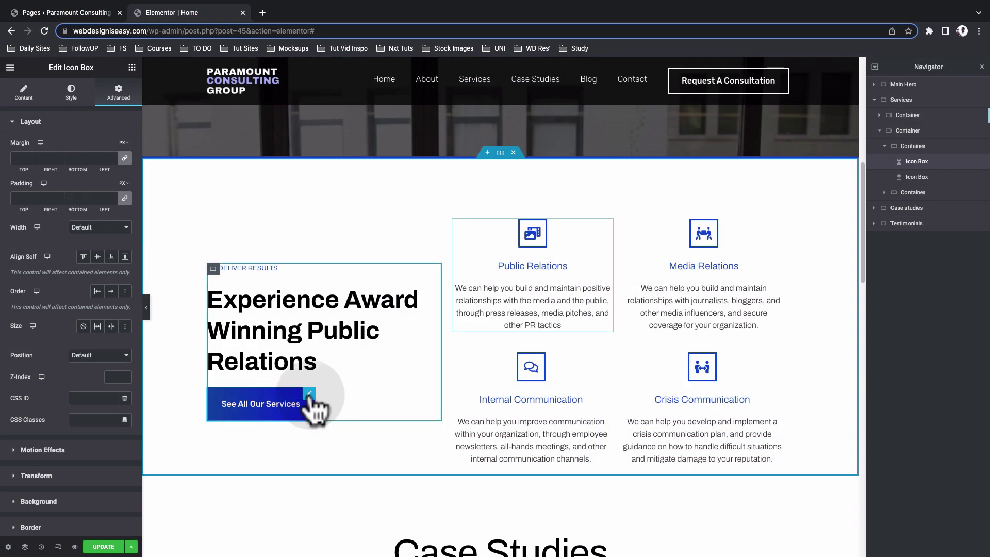
click(310, 401)
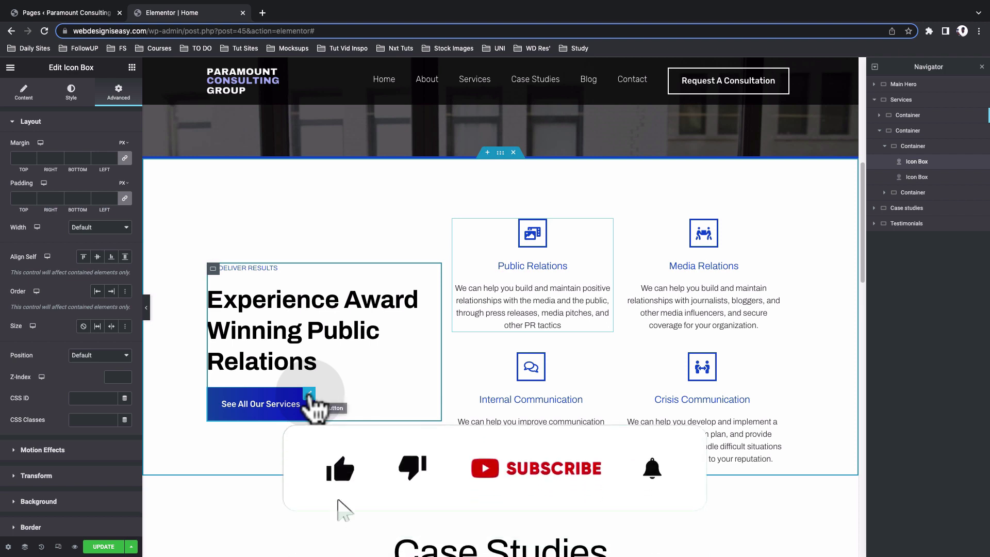